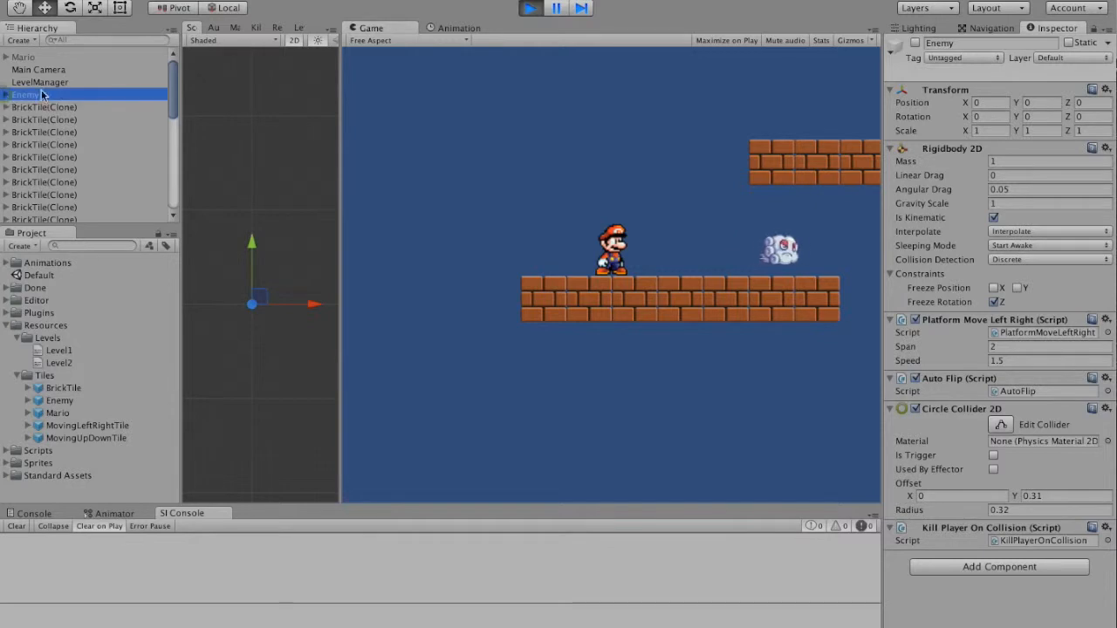
Step: Stop the running game and add an Animator component to Mario's Sprite child object
click(531, 8)
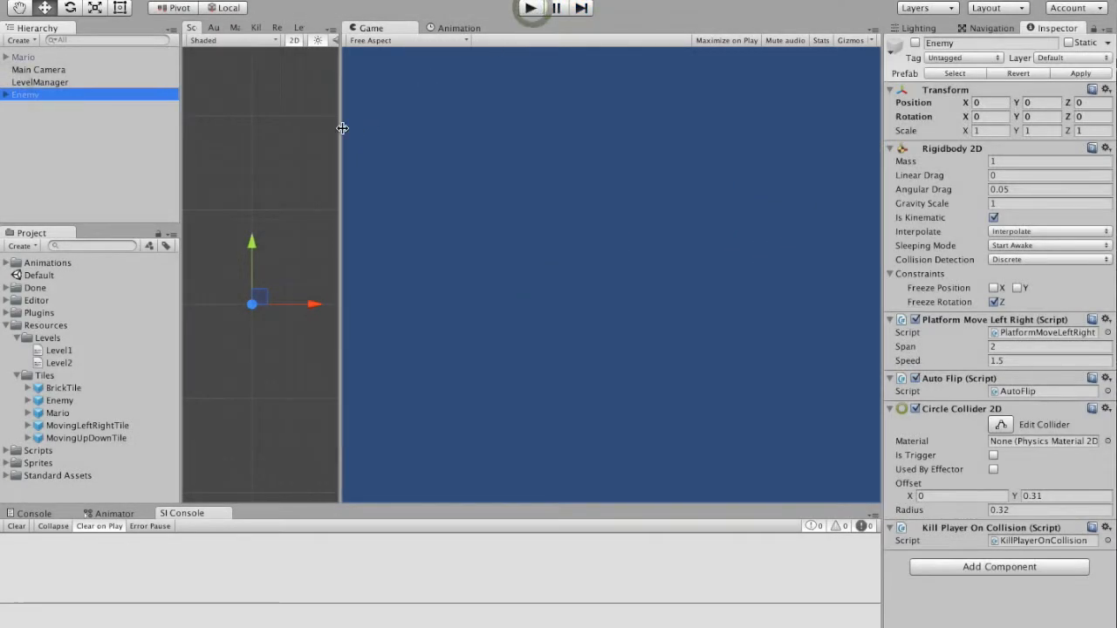
click(26, 58)
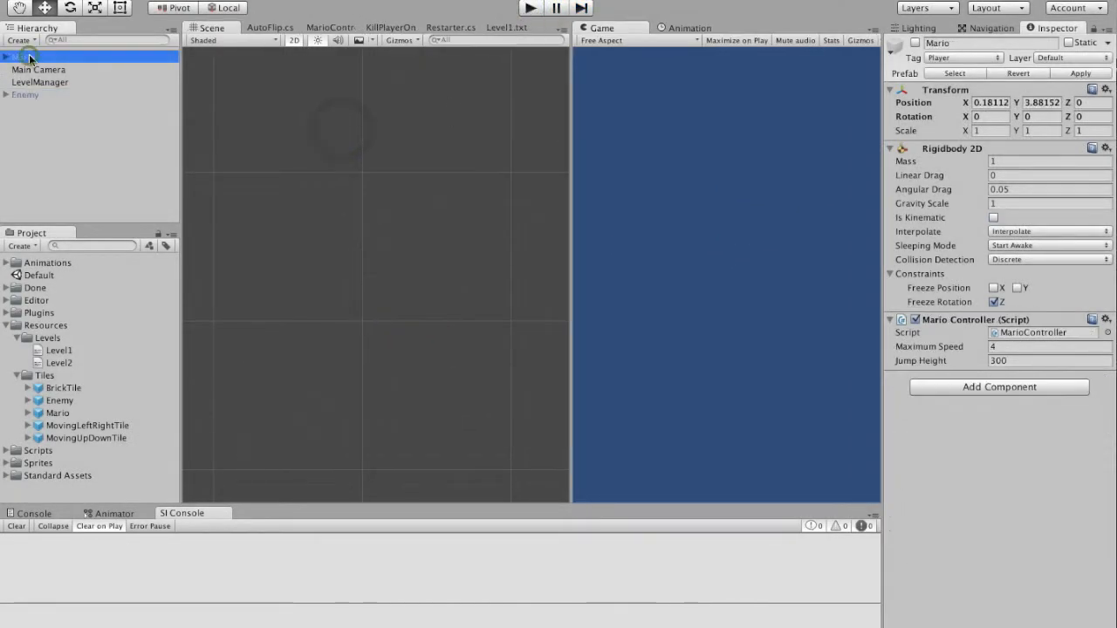
click(6, 57)
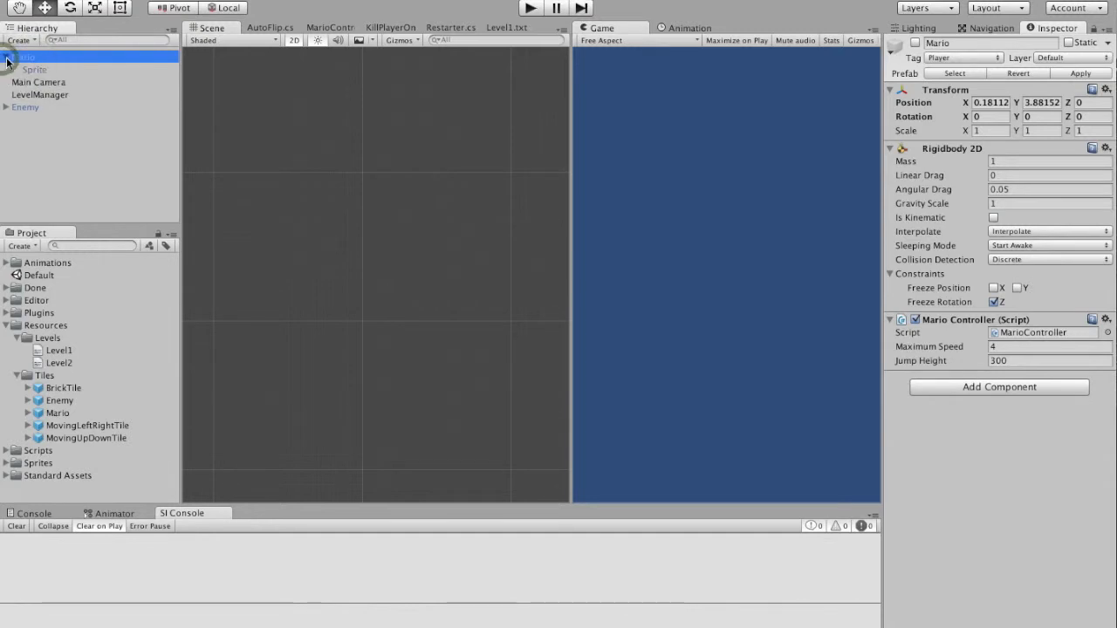
click(33, 69)
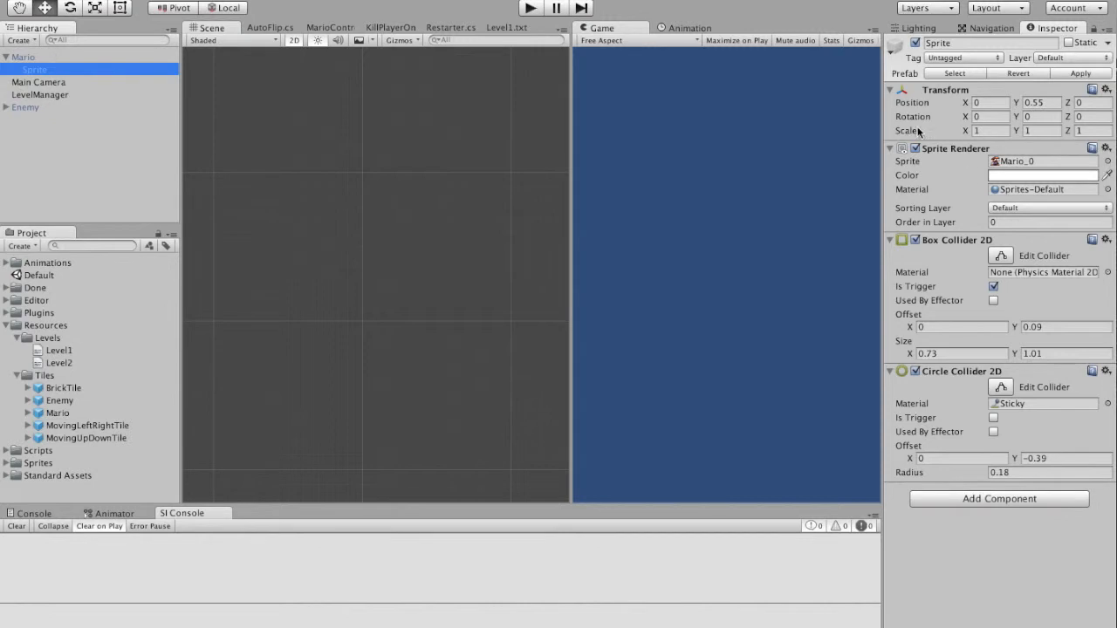
click(954, 496)
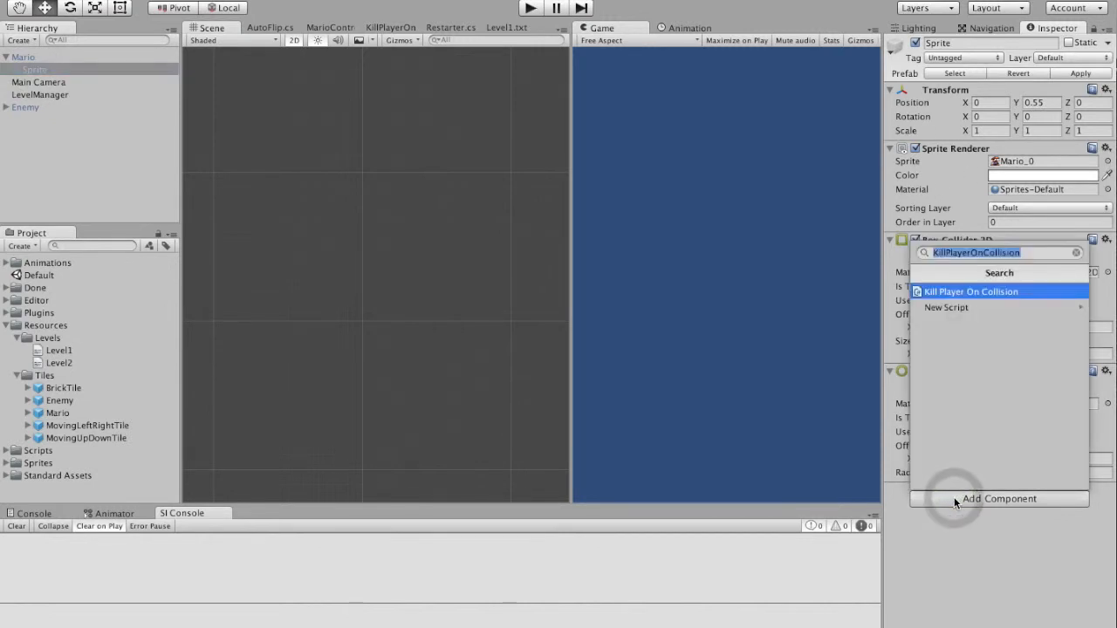
text(anim)
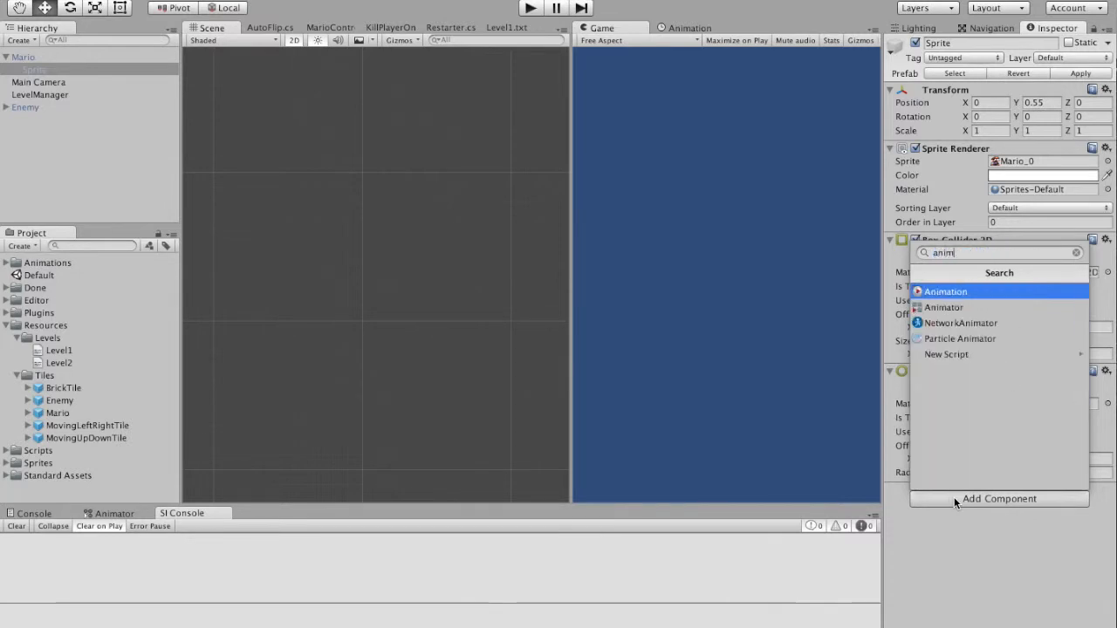
key(Down)
key(Return)
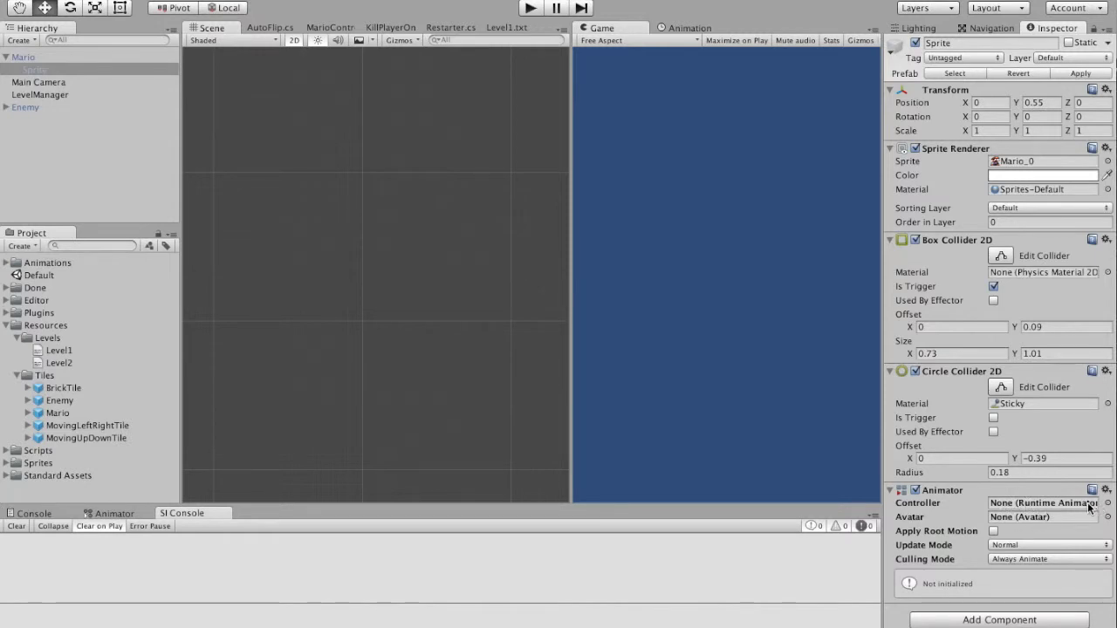
Step: Examine the existing Mario controller from the Animations folder in the Animator view and compare it with CloudAnimator
click(1075, 505)
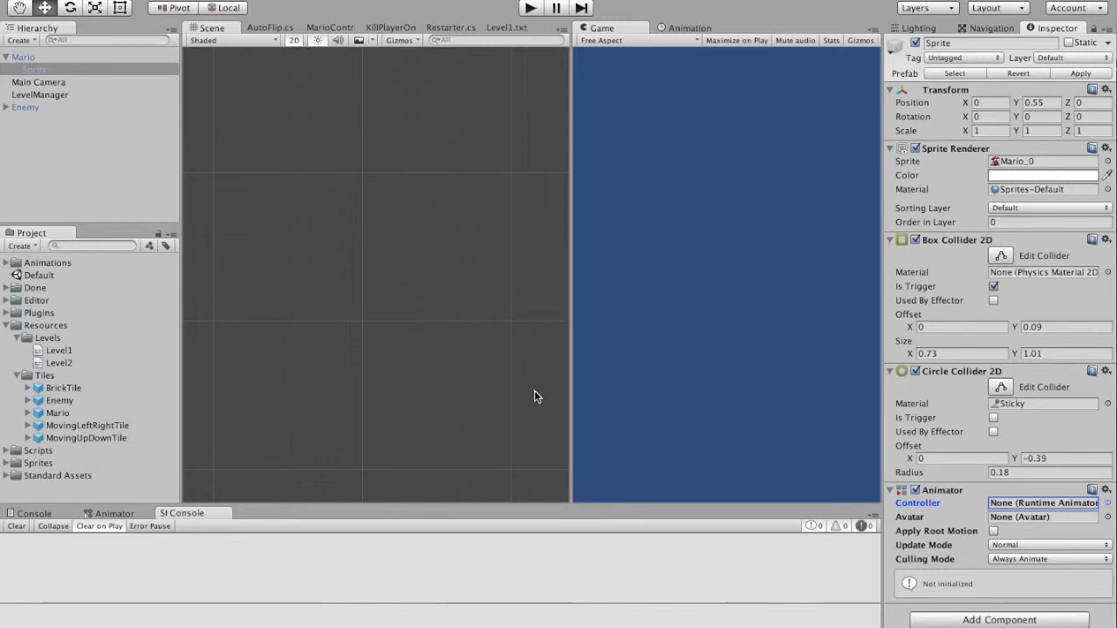
click(54, 263)
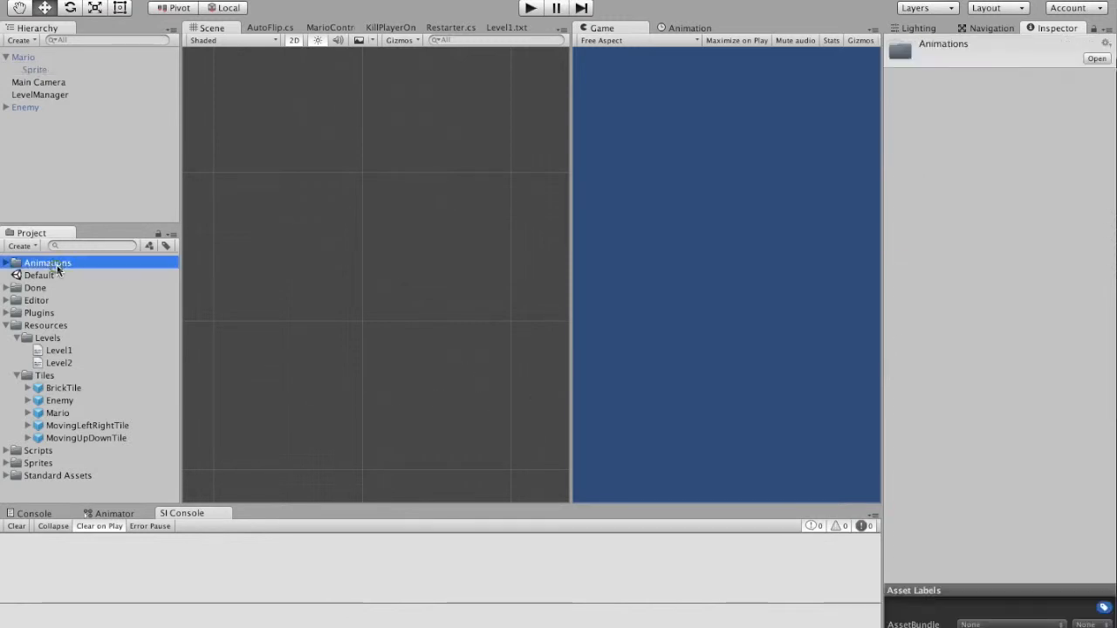
click(6, 263)
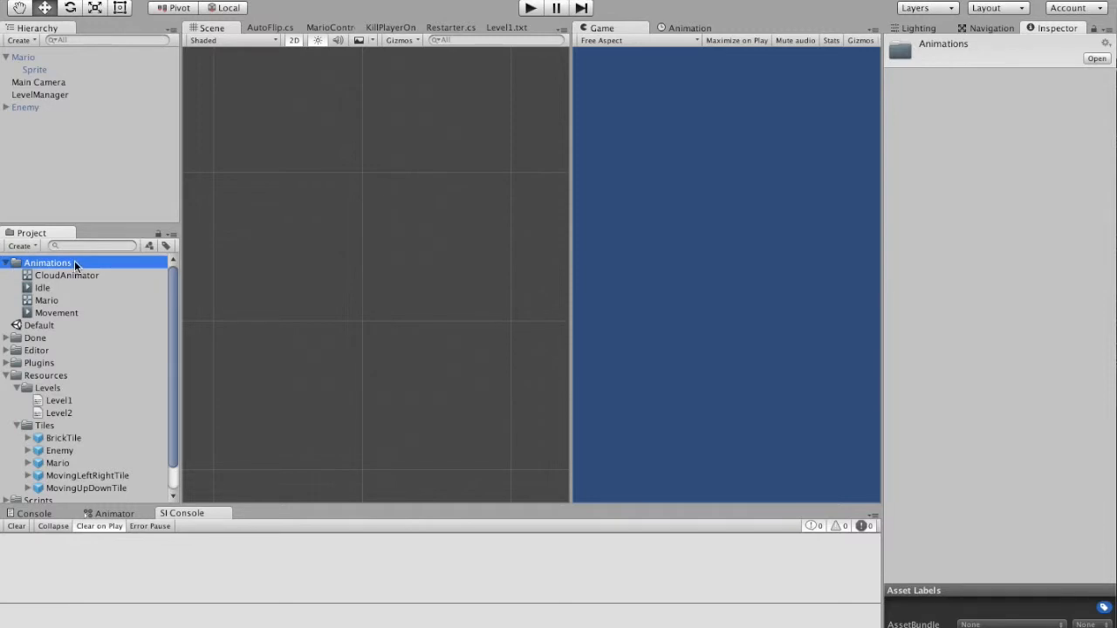
click(47, 301)
double_click(47, 301)
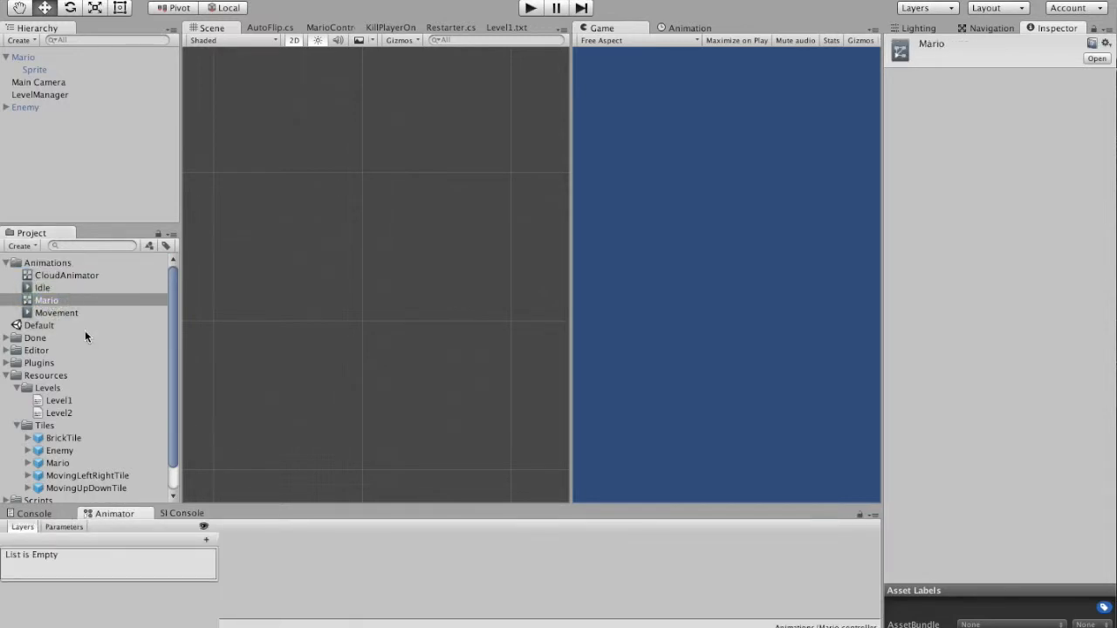
click(66, 301)
drag(312, 505, 290, 386)
click(468, 486)
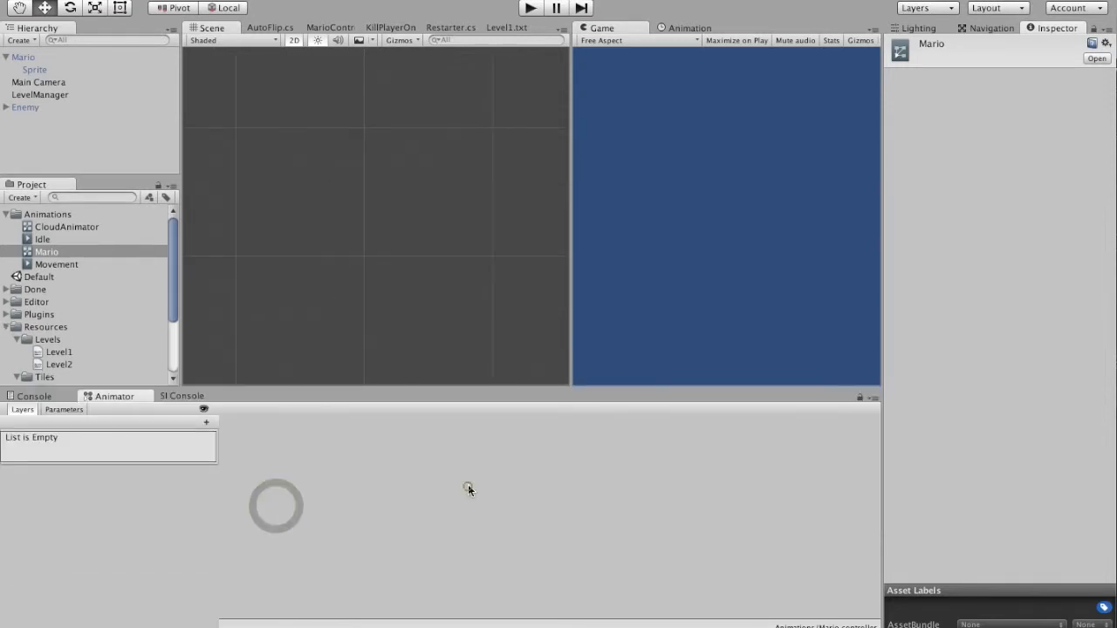
click(46, 228)
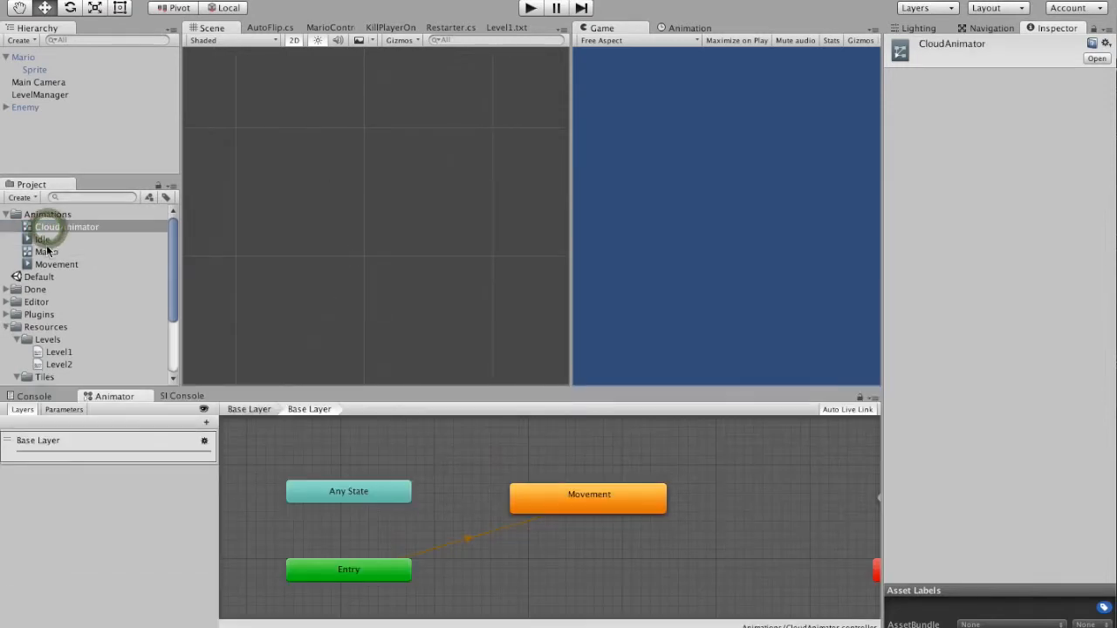
click(46, 252)
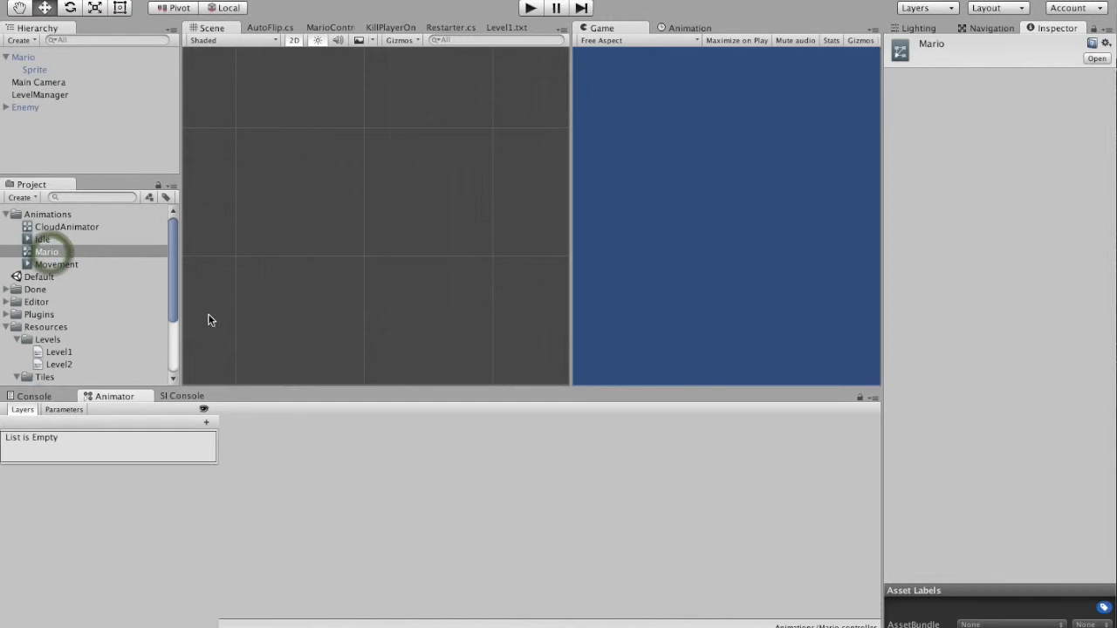
Step: Shrink the Animator view and delete the Mario controller asset from the Animations folder
drag(258, 385, 259, 489)
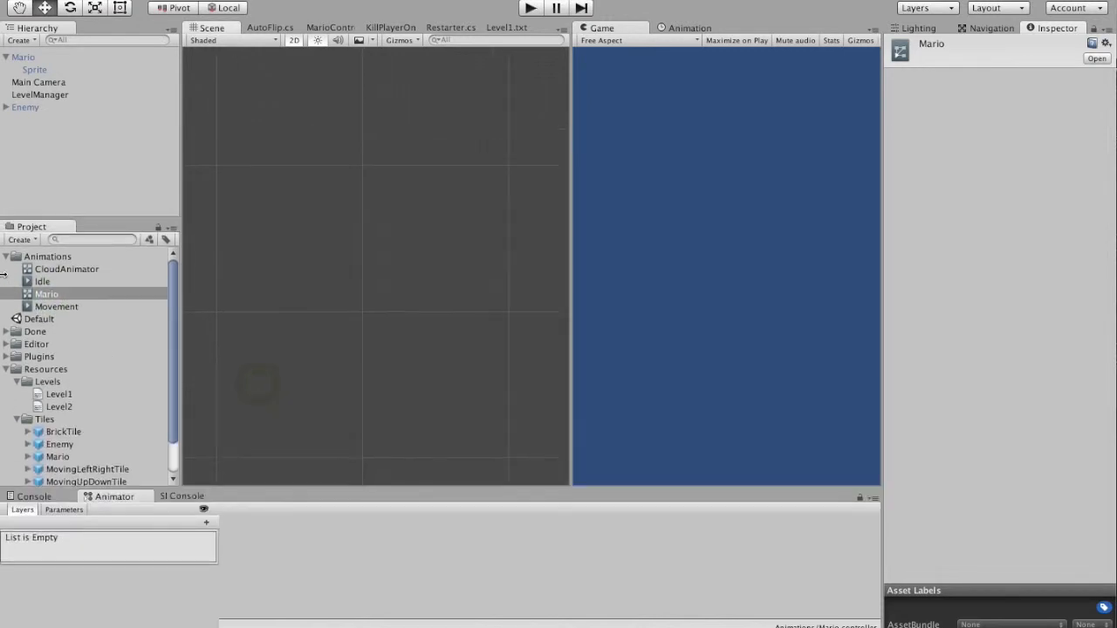
right_click(52, 292)
click(90, 342)
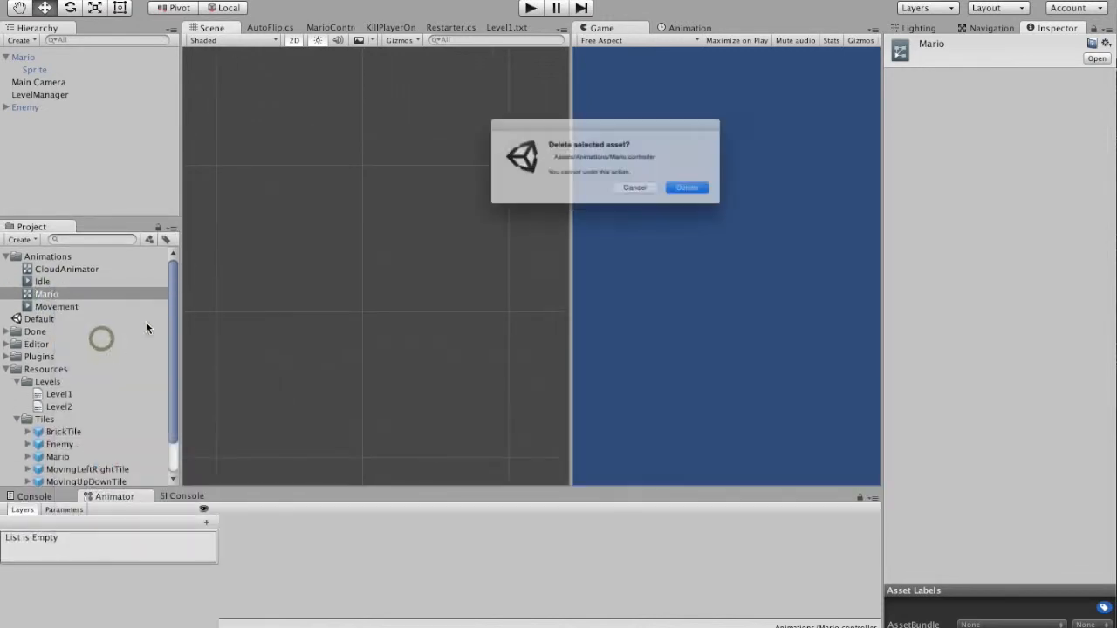
click(728, 199)
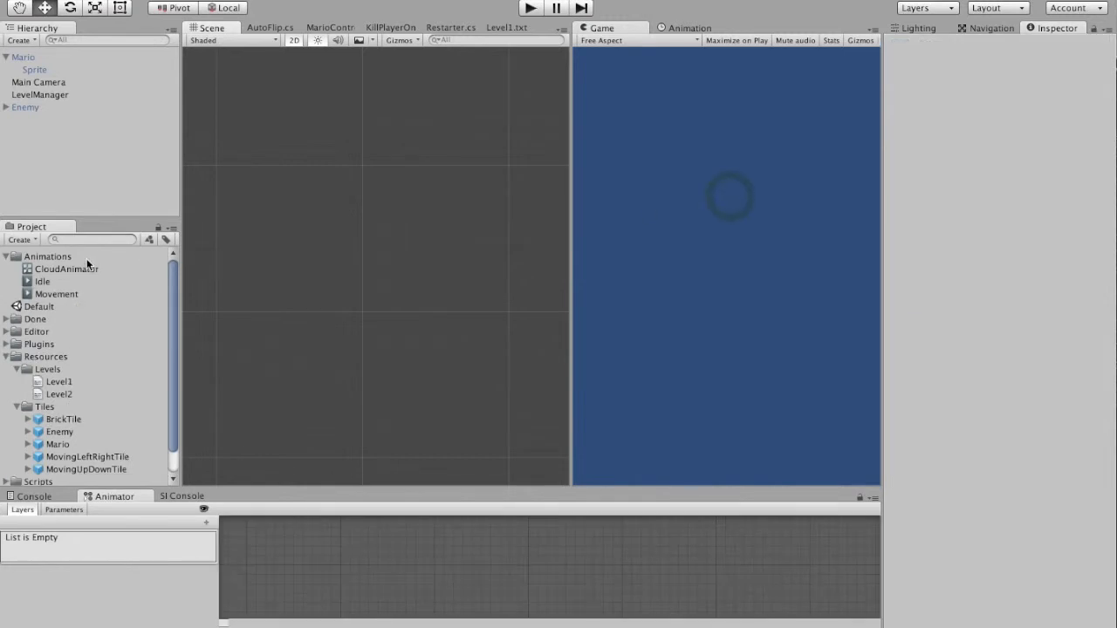
Step: Create an Animator Controller named PlayerController in the Animations folder
click(6, 257)
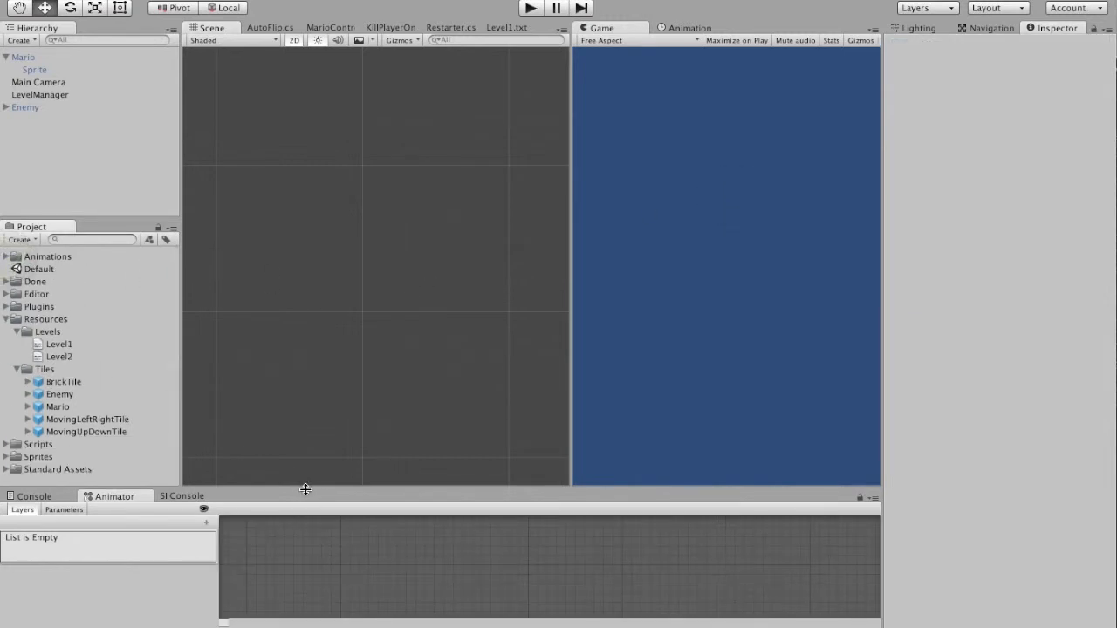
click(6, 258)
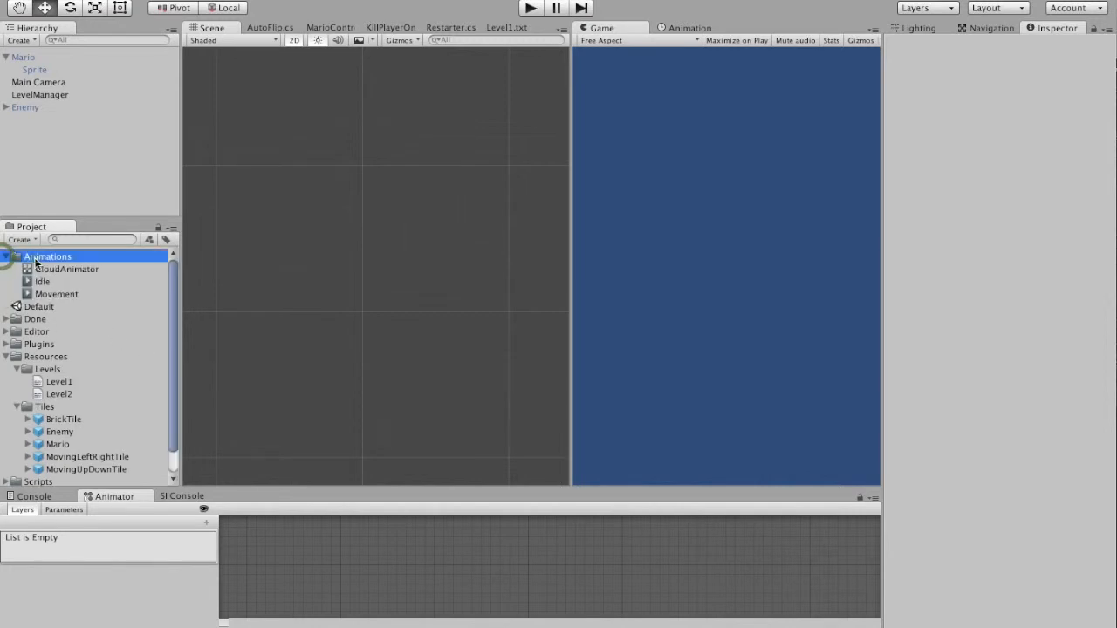
right_click(35, 256)
mouse_move(122, 266)
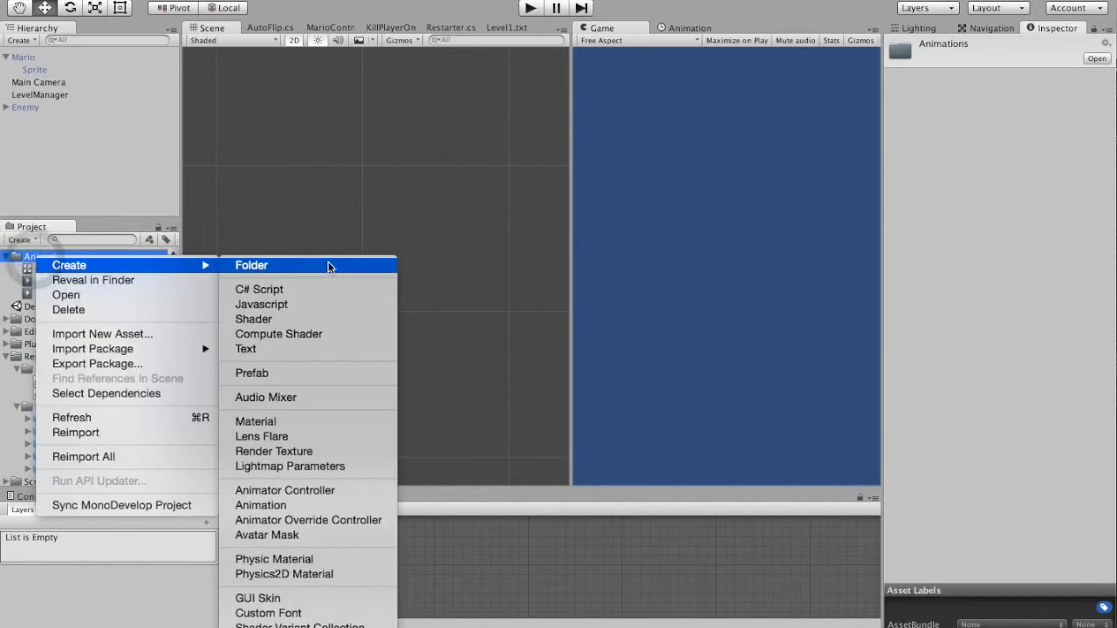
click(307, 489)
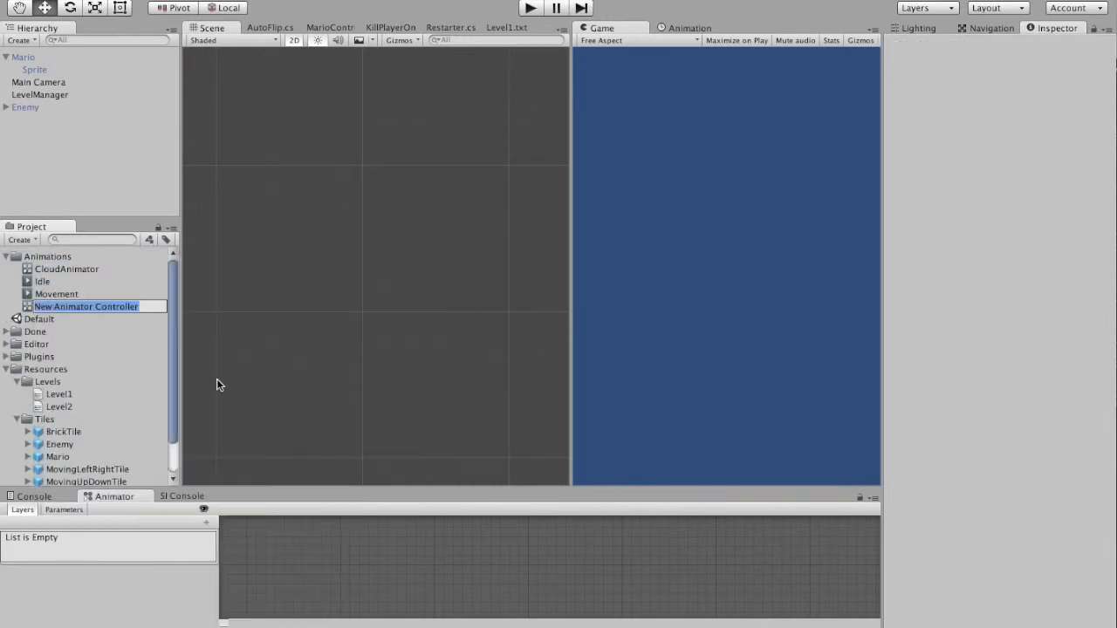
text(PlayerController)
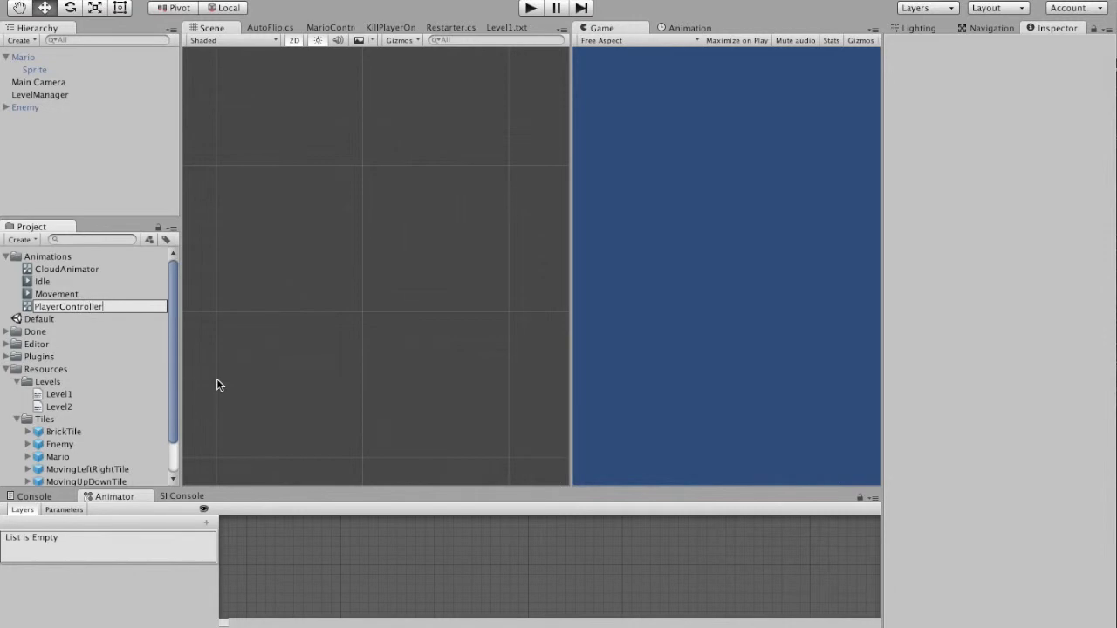
key(Return)
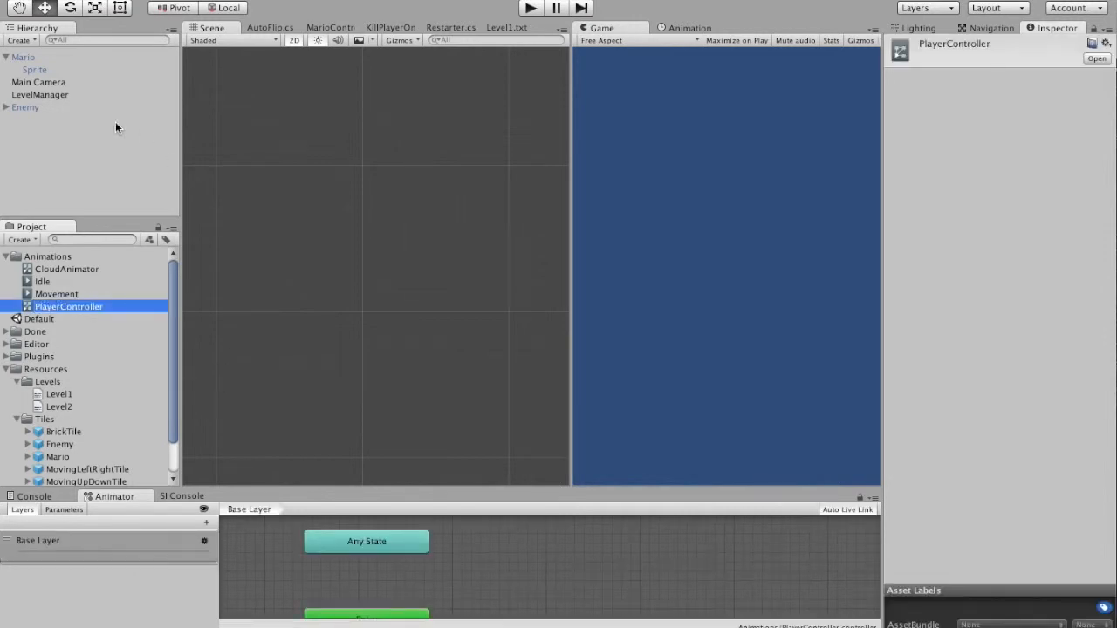
Step: Activate the Mario object and assign PlayerController as the controller of its Sprite's Animator
click(35, 58)
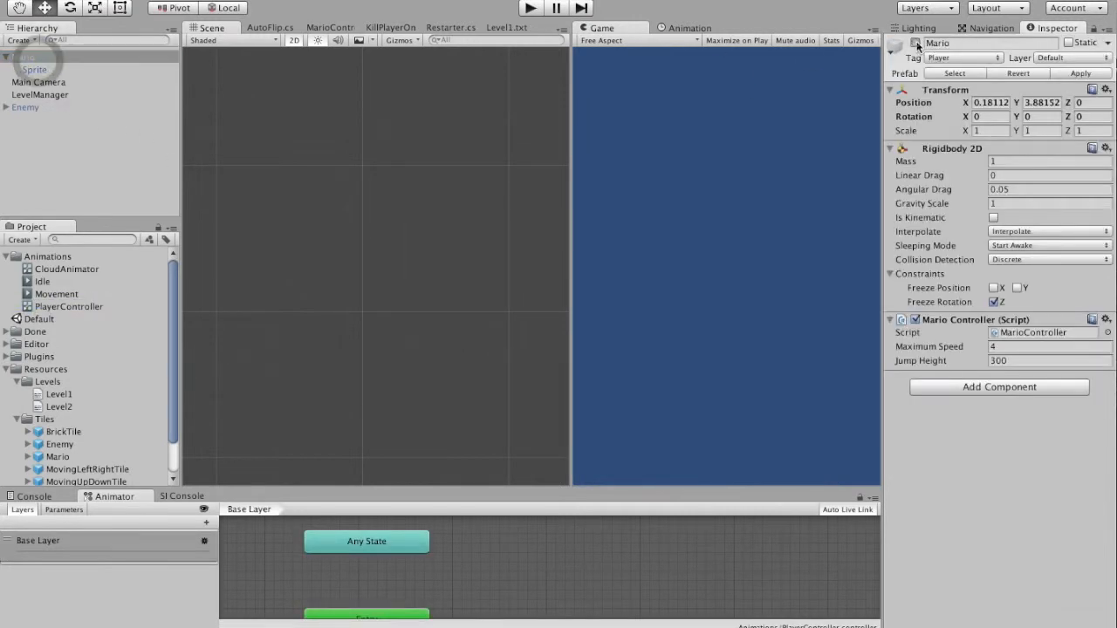
click(34, 70)
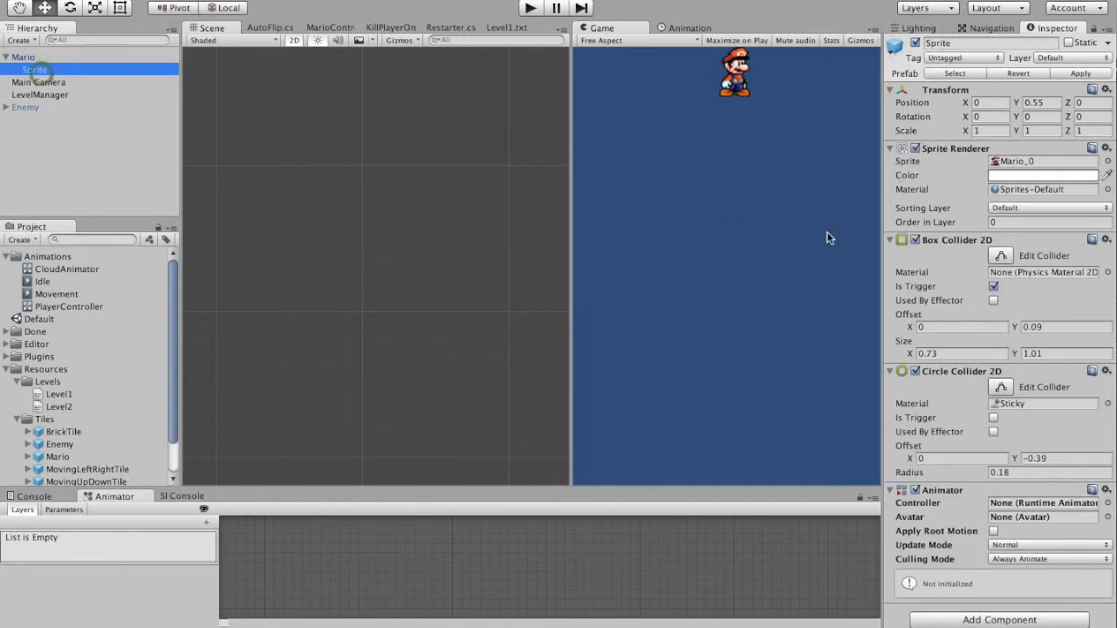
drag(57, 307, 1017, 507)
Step: Set the Update Mode of the Sprite's Animator to Animate Physics
scroll(998, 462, down, 1)
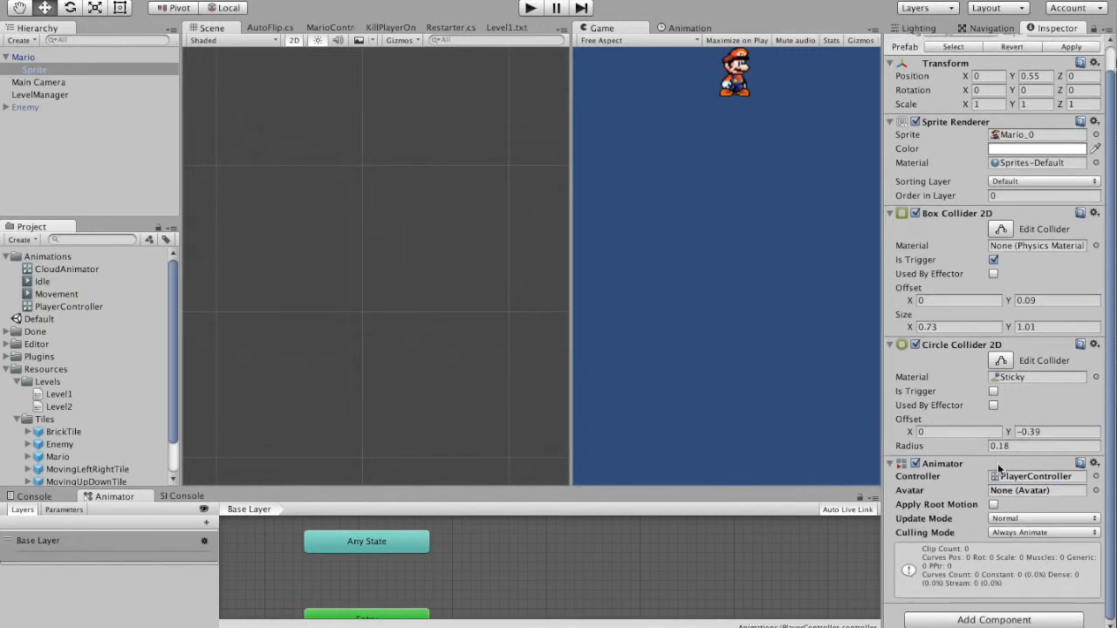
click(1008, 518)
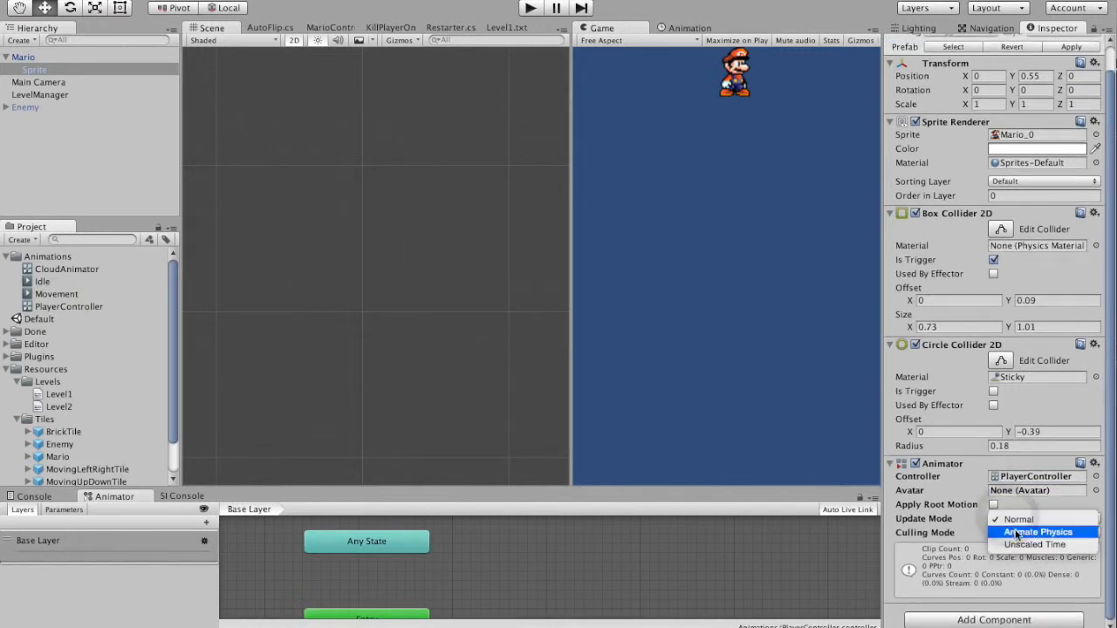
click(1035, 531)
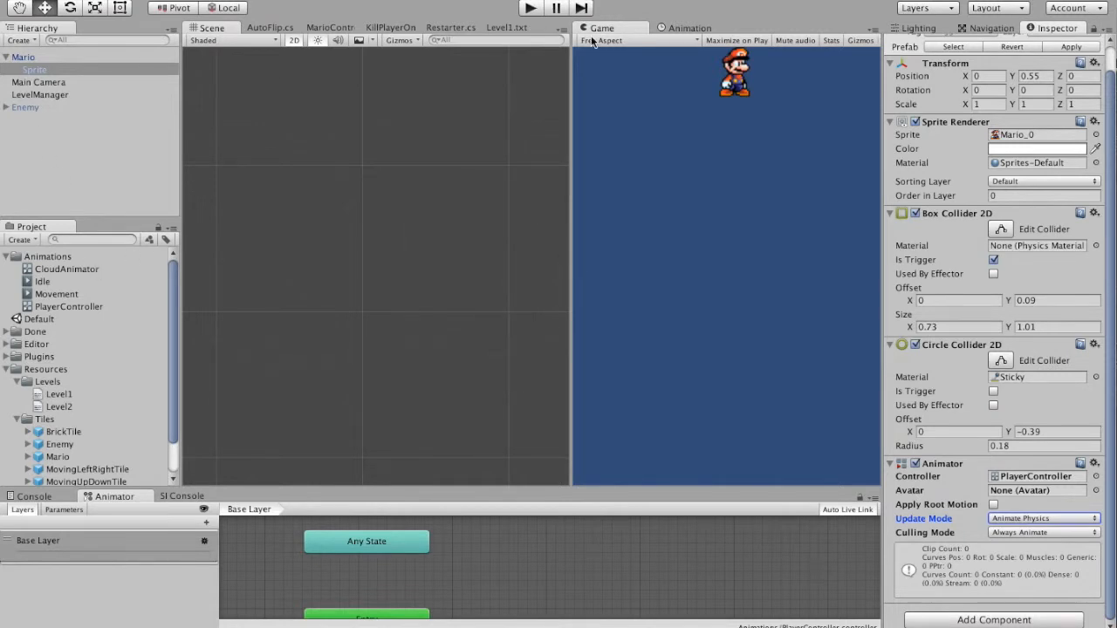
Step: Open the Animation window for Mario's Sprite and widen it
drag(574, 177, 526, 177)
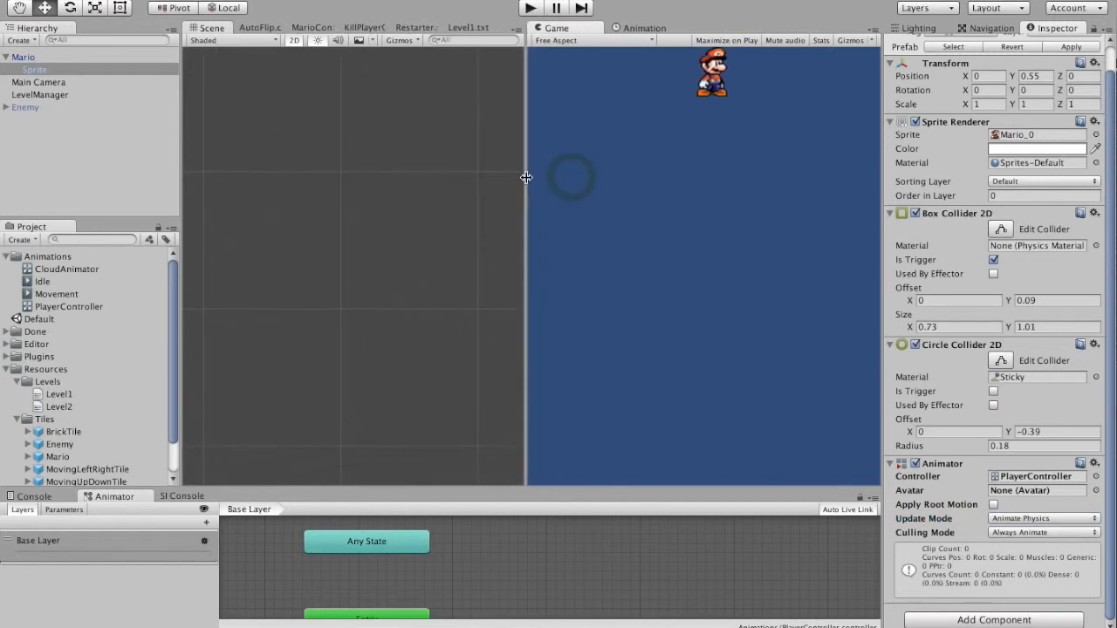
click(23, 56)
click(34, 70)
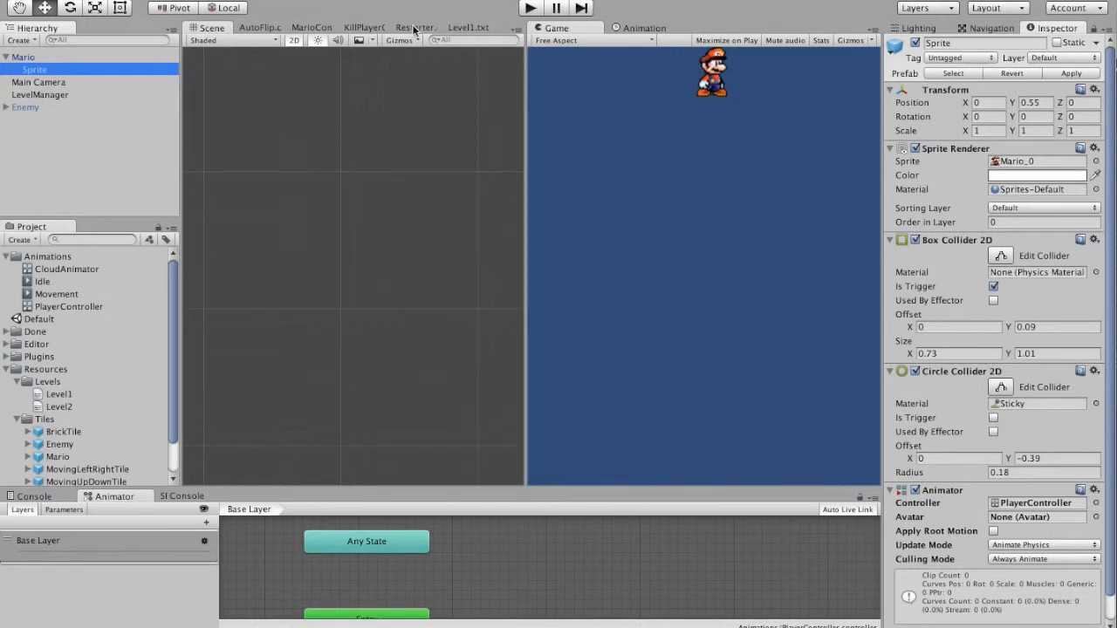
click(305, 1)
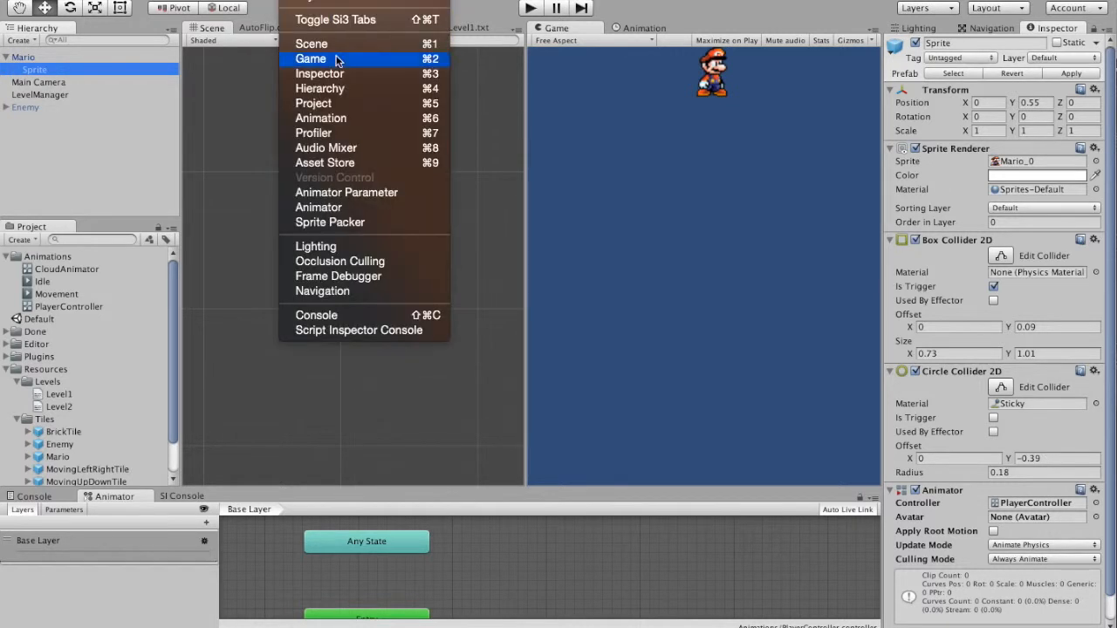
click(343, 117)
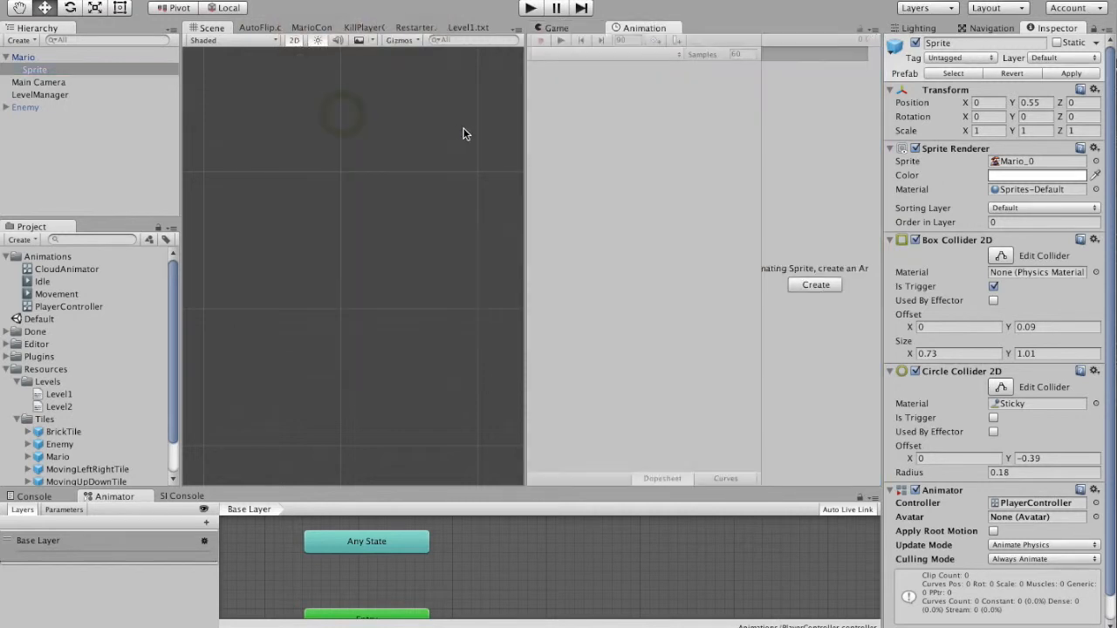
drag(524, 158, 394, 158)
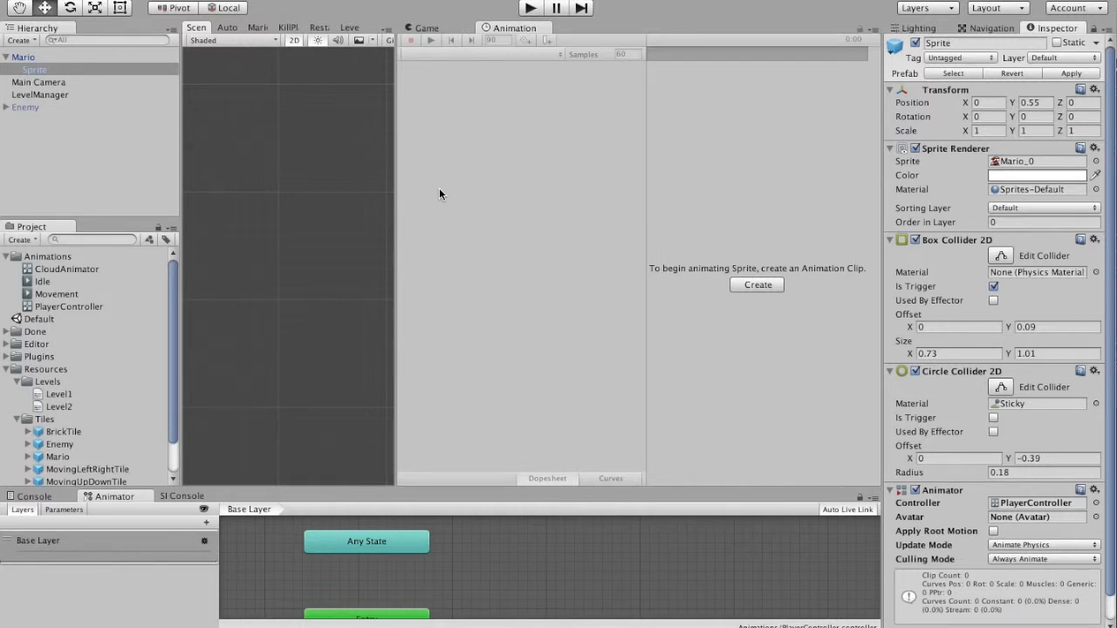
Step: Create an animation clip named Mario-Idle for the Sprite in the Animations folder
click(755, 285)
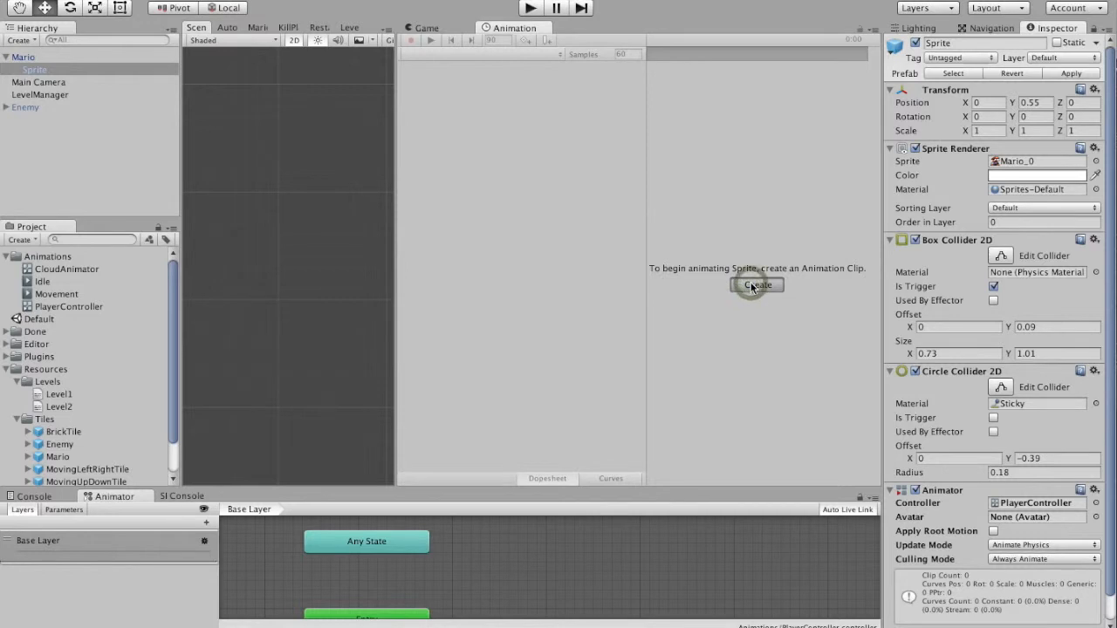
double_click(572, 180)
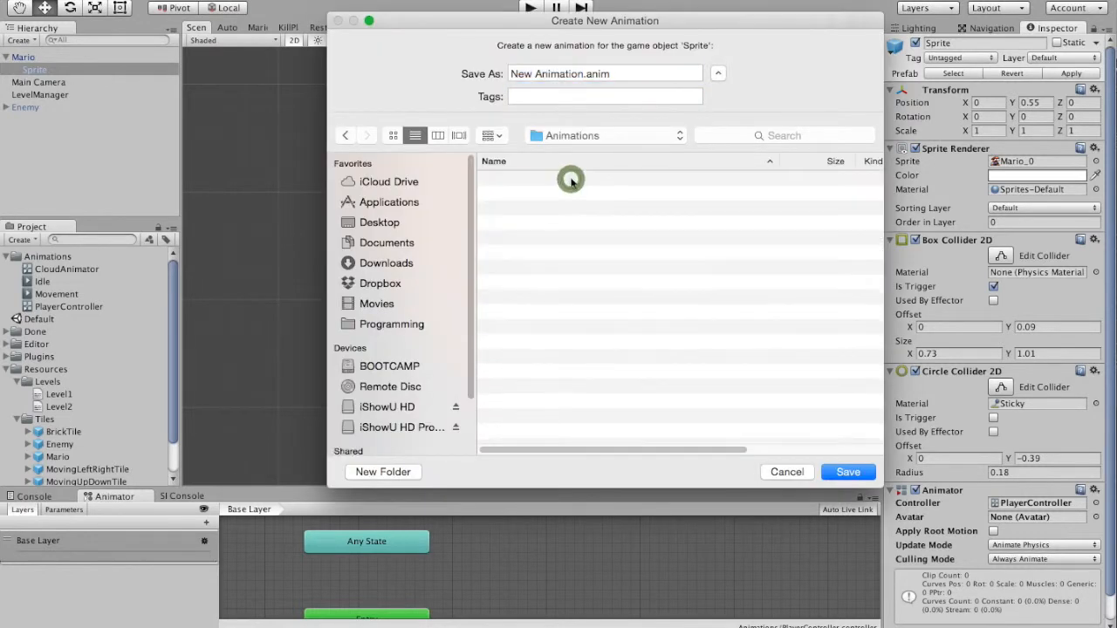
click(584, 73)
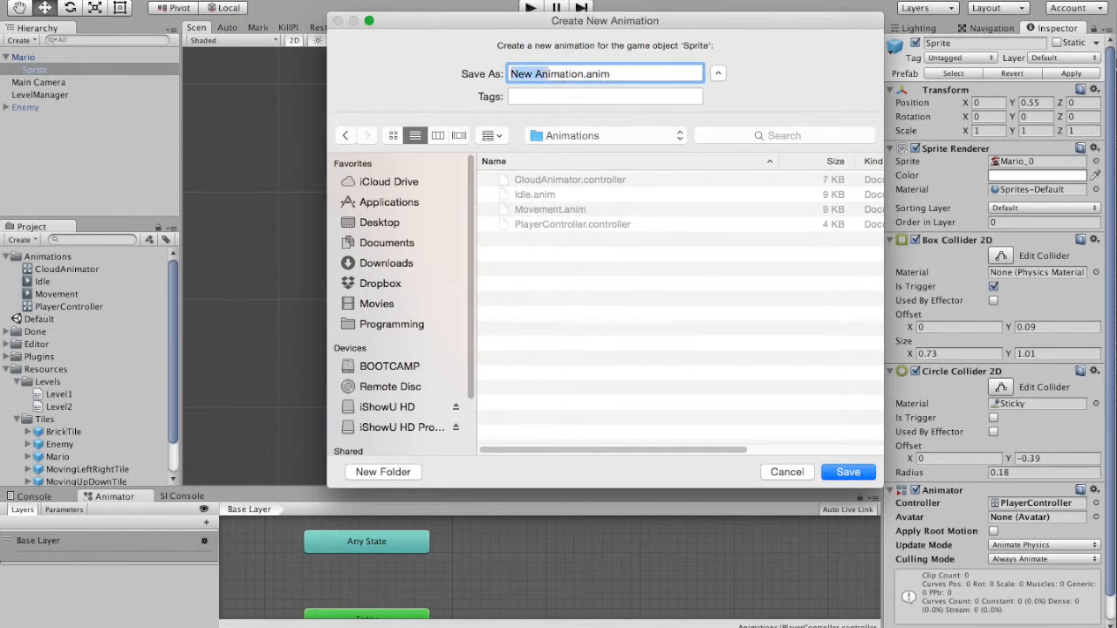
text(Mario-Idle)
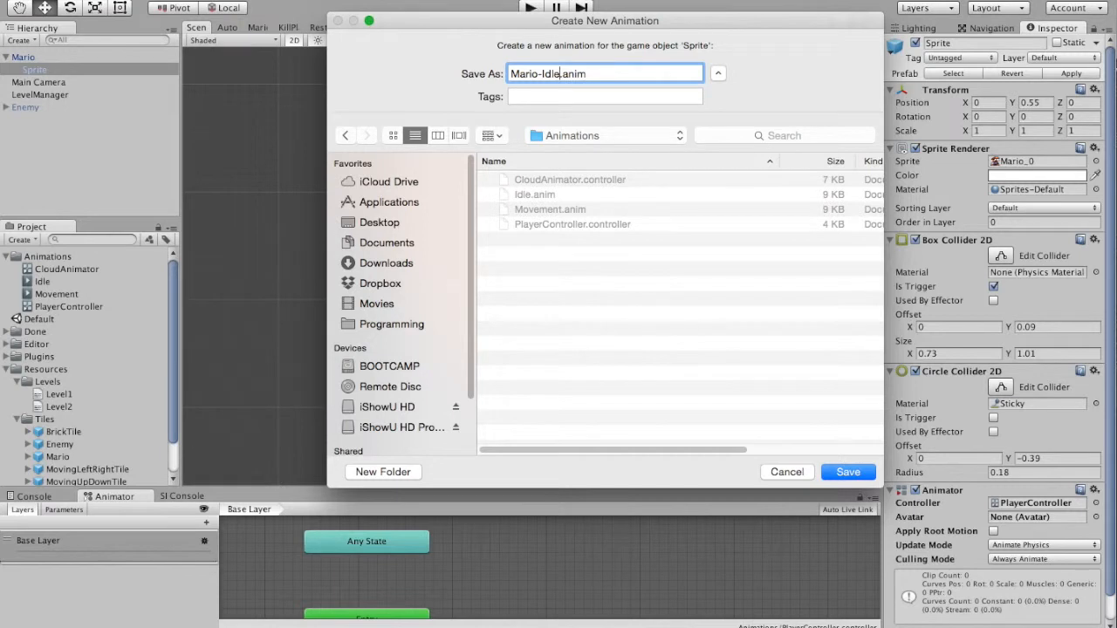
key(Return)
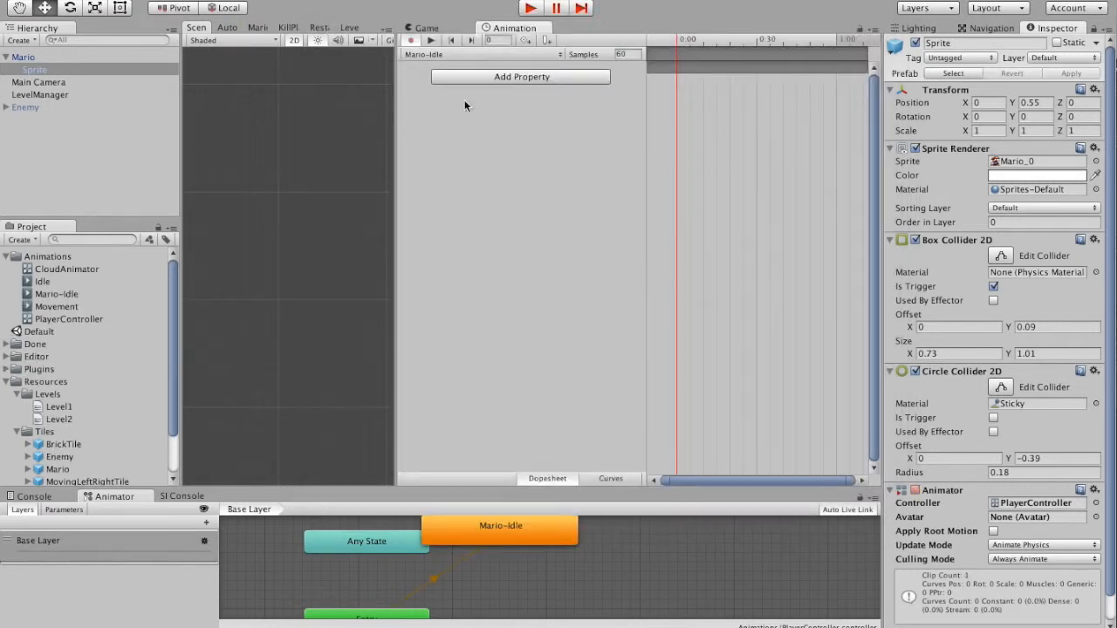
Step: Enlarge the Animator and Animation windows and move the Mario-Idle state clear of the Any State node
drag(623, 501, 623, 400)
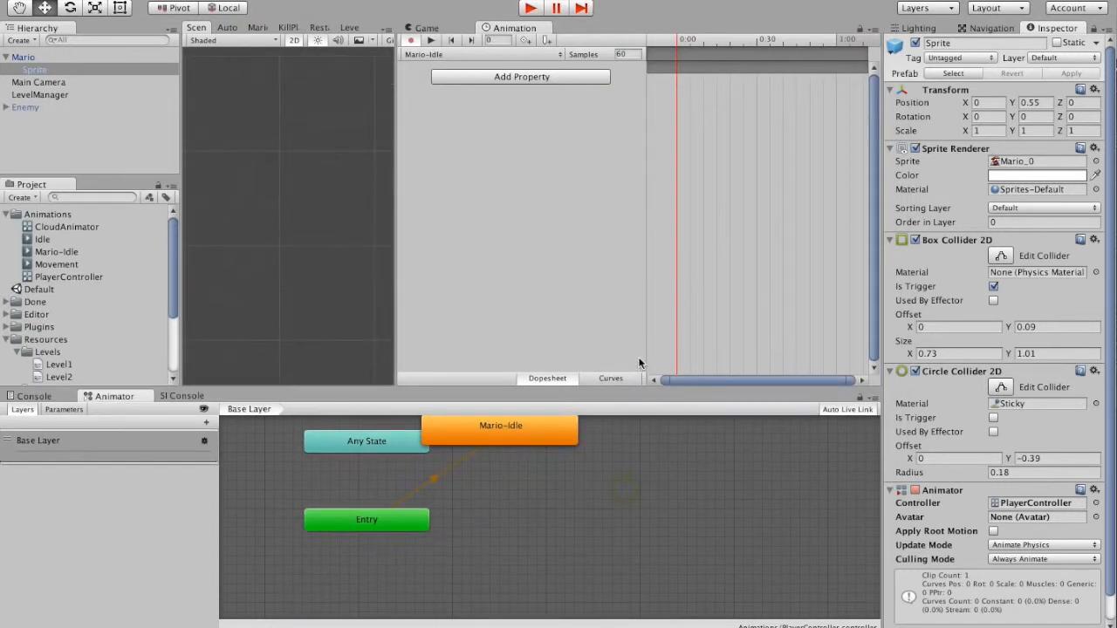
drag(506, 427, 559, 446)
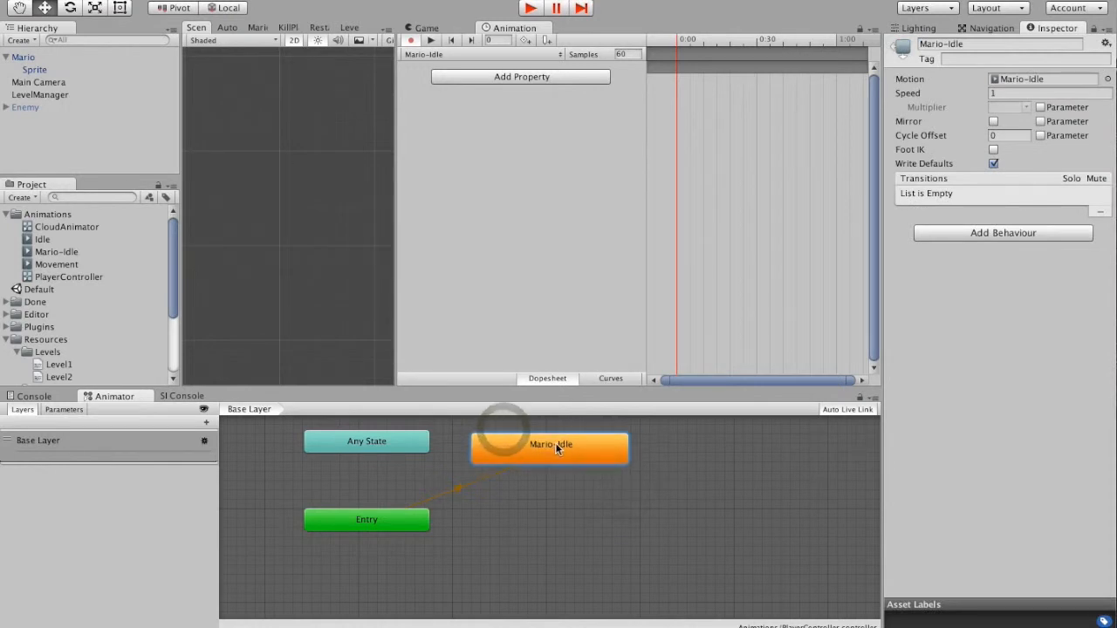
mouse_move(174, 253)
mouse_down()
mouse_move(171, 270)
mouse_move(172, 253)
mouse_up()
drag(396, 175, 349, 190)
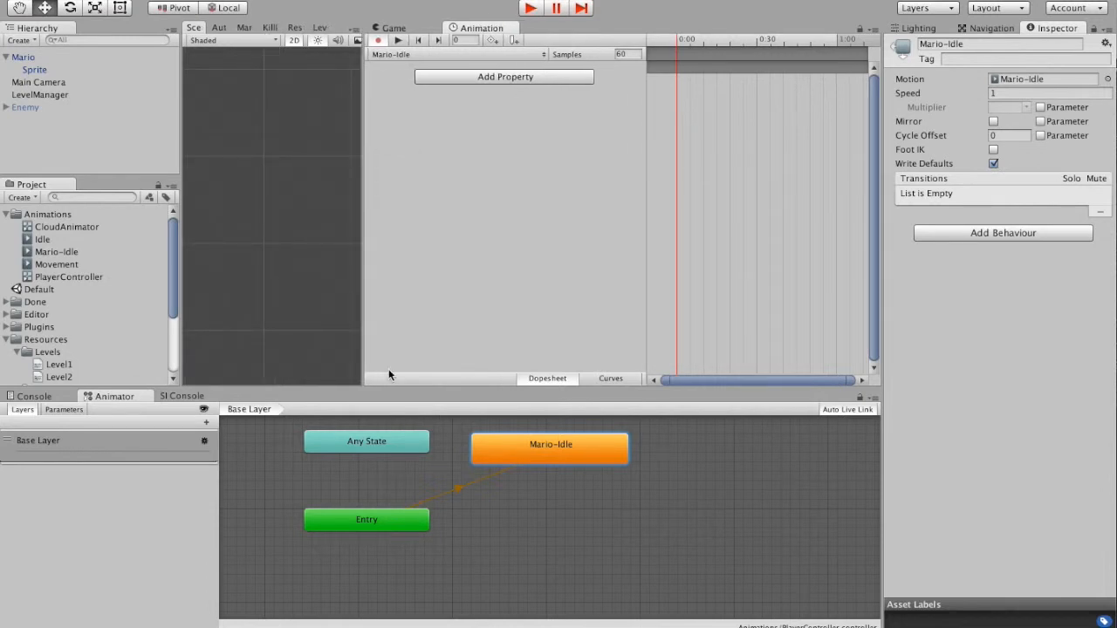
Step: Collapse the Resources and Animations folders and expand the Mario sprite sheet in Done > Sprites
drag(174, 275, 168, 301)
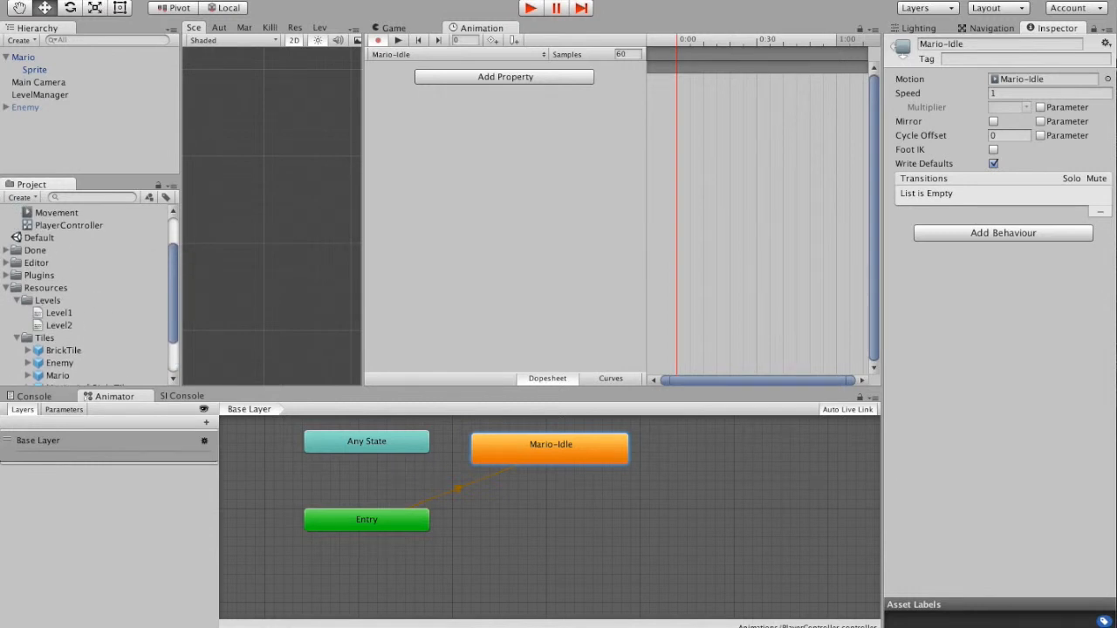
click(8, 288)
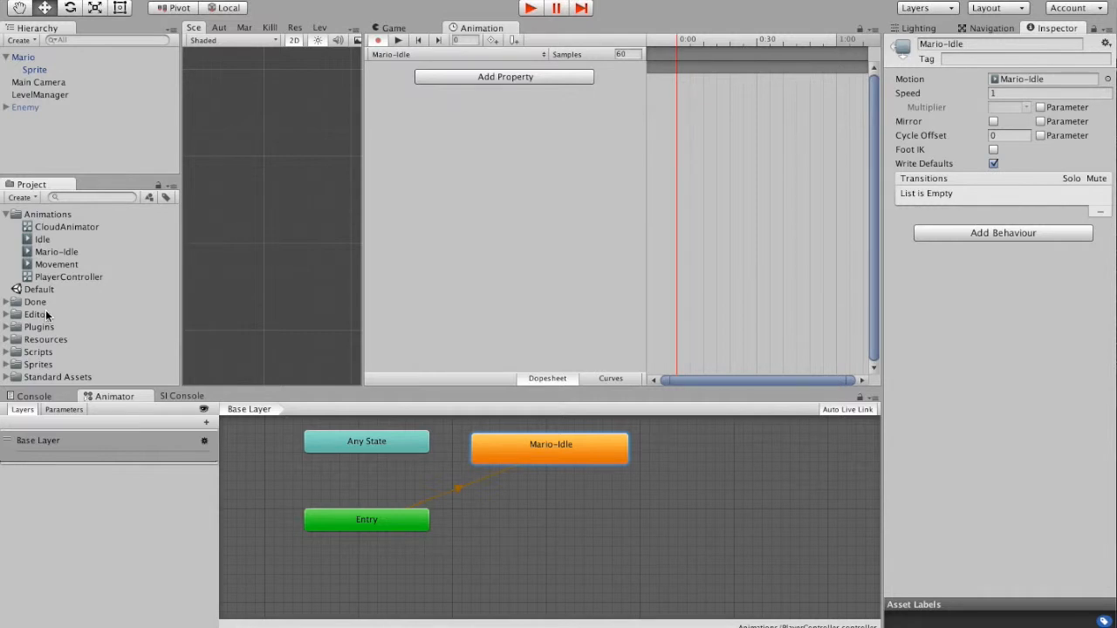
click(6, 365)
scroll(11, 236, up, 2)
click(6, 214)
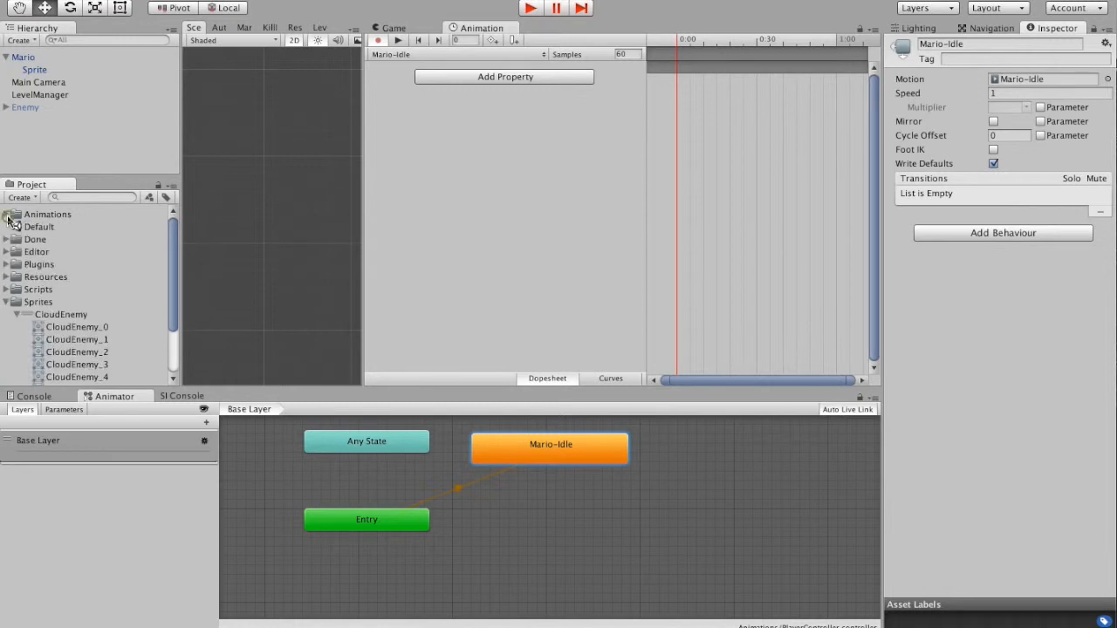
click(7, 239)
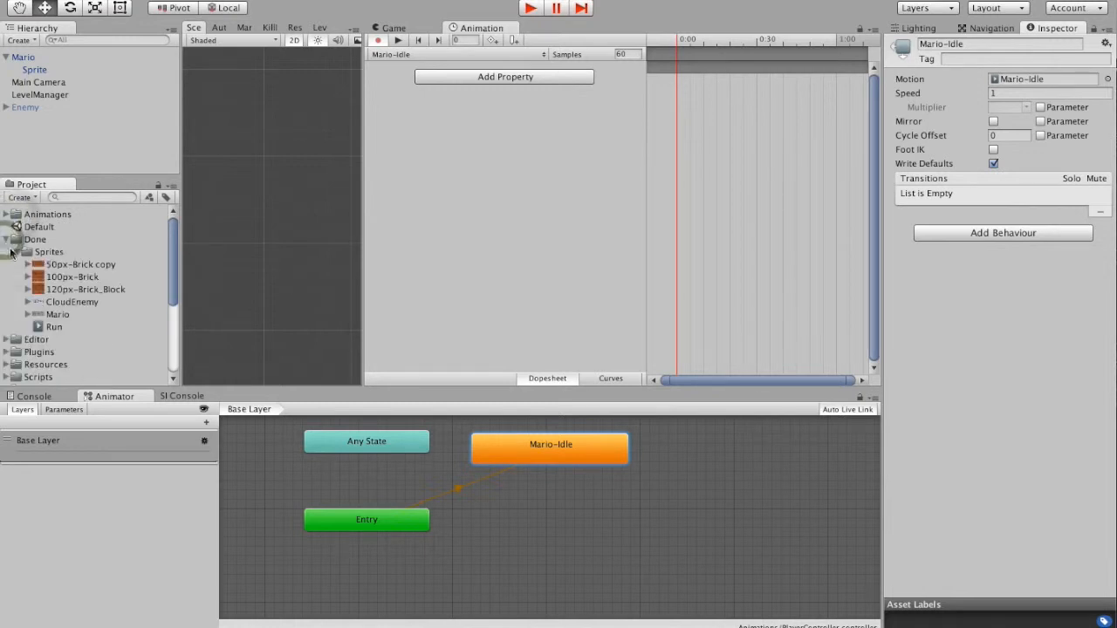
click(48, 315)
click(28, 316)
scroll(28, 317, down, 2)
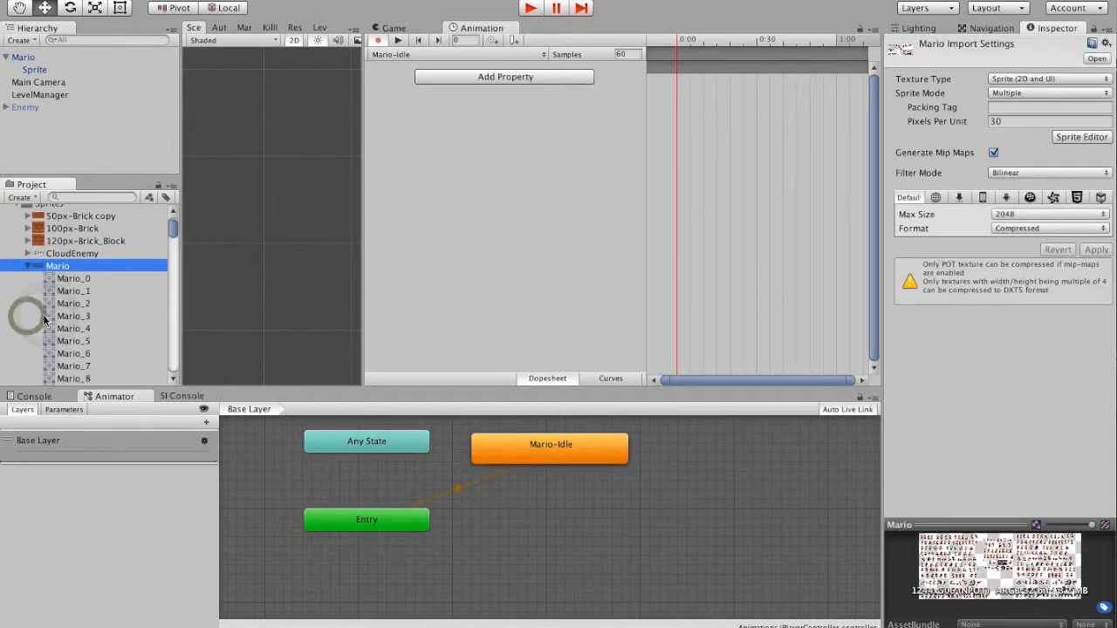
Step: Preview the individual Mario sprites one by one to look for suitable idle frames
click(70, 277)
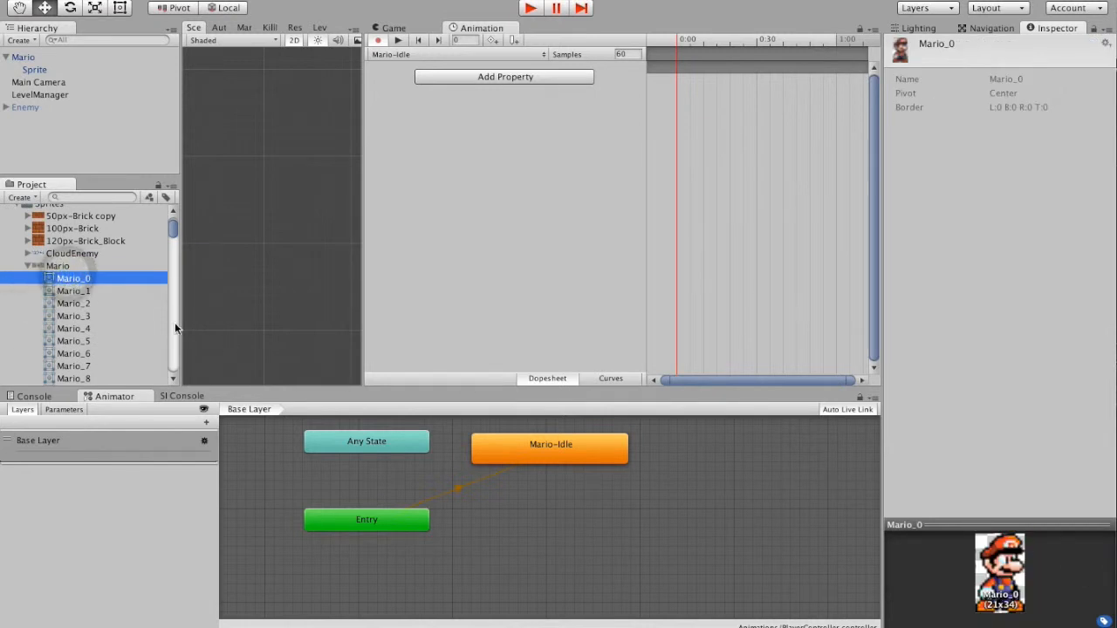
click(107, 291)
key(Down)
key(Down)
key(Down)
key(Down)
key(Down)
key(Down)
key(Down)
key(Down)
key(Down)
key(Down)
key(Down)
key(Down)
key(Down)
key(Down)
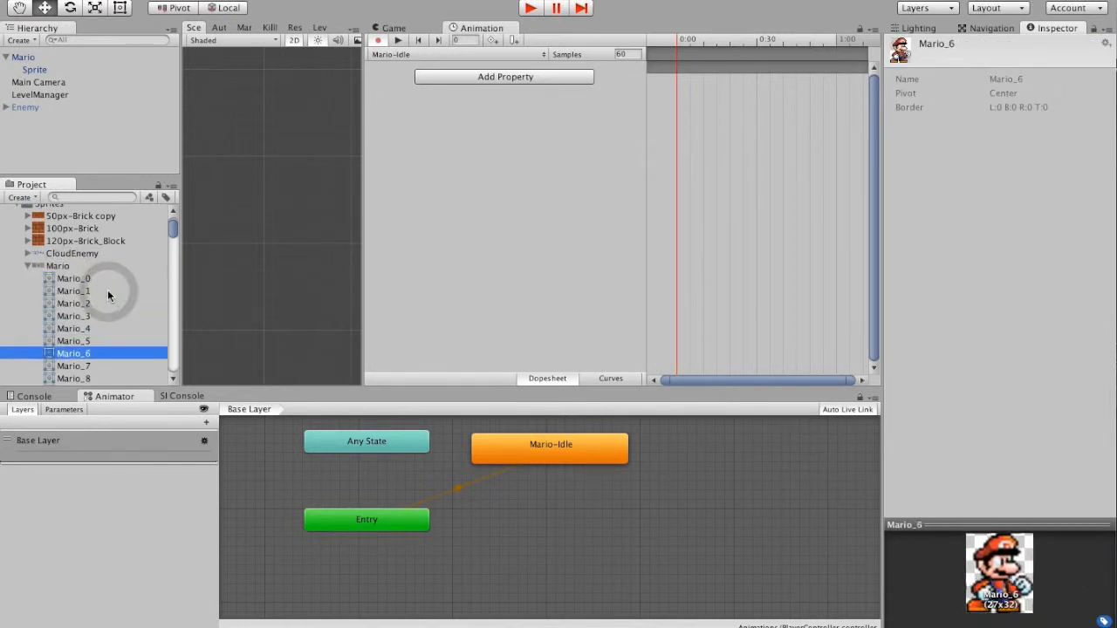
key(Down)
key(Down)
key(Down)
key(Down)
key(Down)
key(Down)
key(Down)
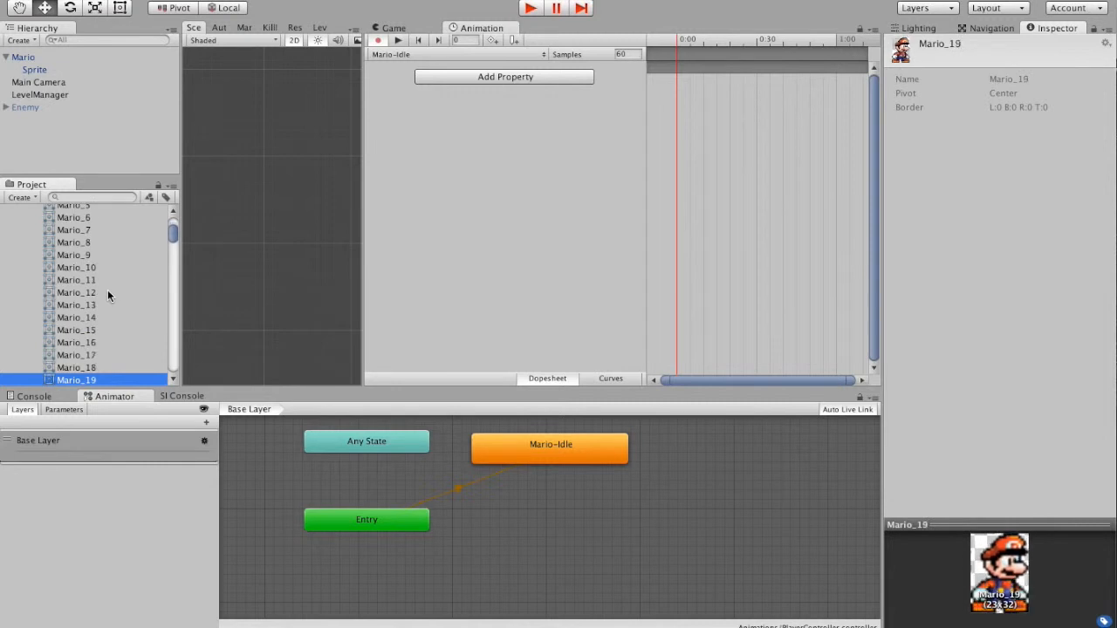
key(Up)
key(Up)
key(Up)
key(Up)
key(Up)
key(Up)
key(Up)
key(Up)
key(Up)
key(Up)
key(Up)
key(Up)
key(Up)
key(Up)
key(Up)
key(Up)
key(Up)
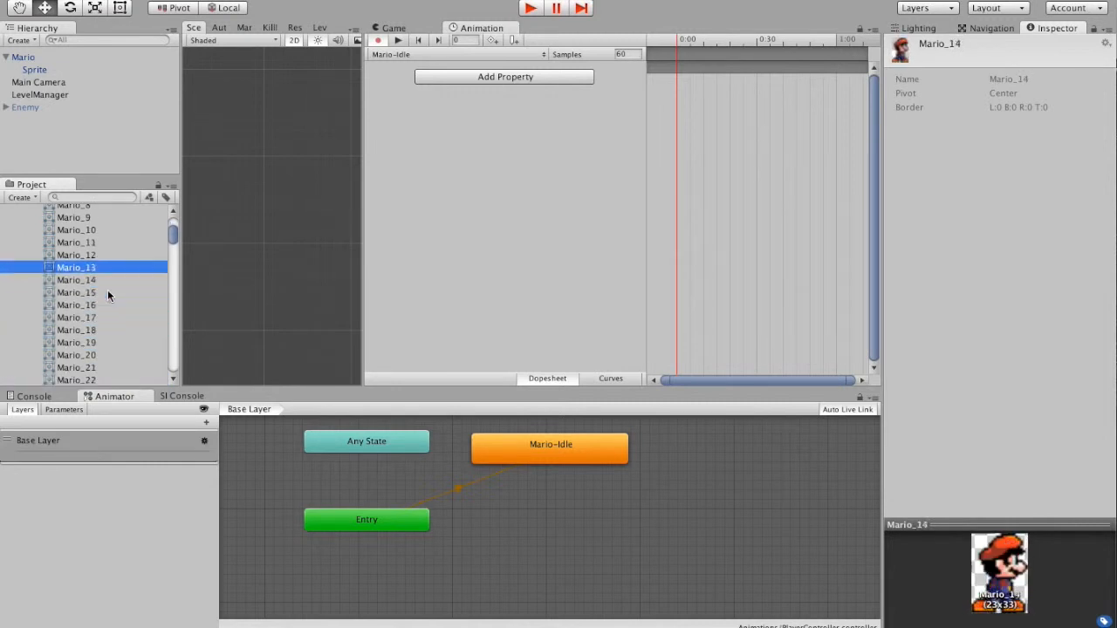
key(Up)
key(Up)
key(Up)
key(Up)
key(Up)
key(Up)
key(Up)
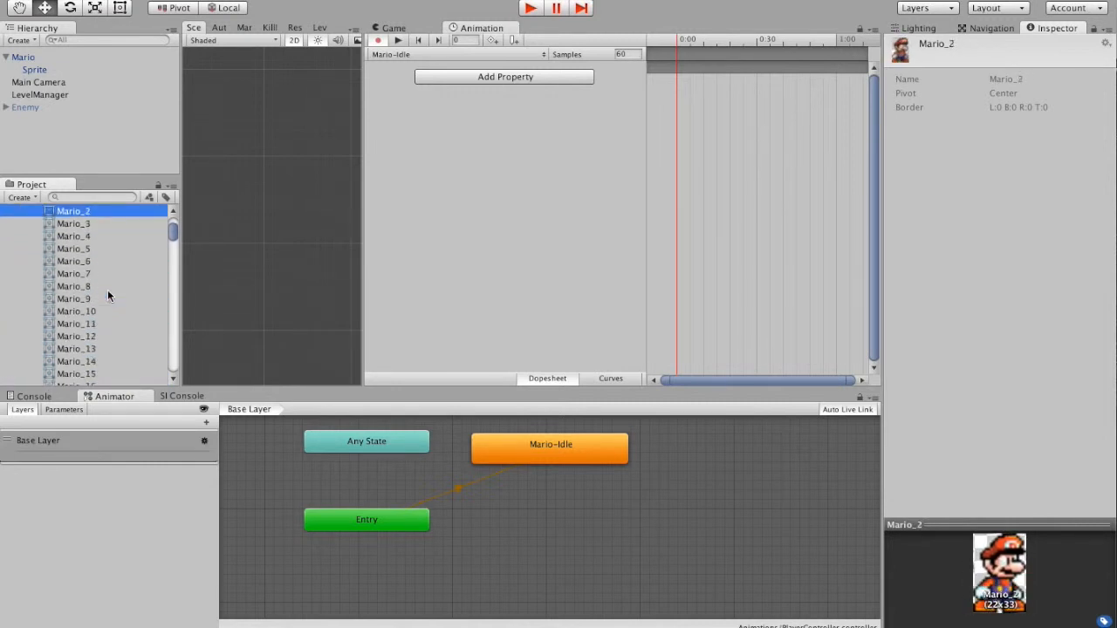
Step: Switch the Project window to the two-column layout and dock it beside the Console to show the Mario sprites as thumbnails
click(57, 225)
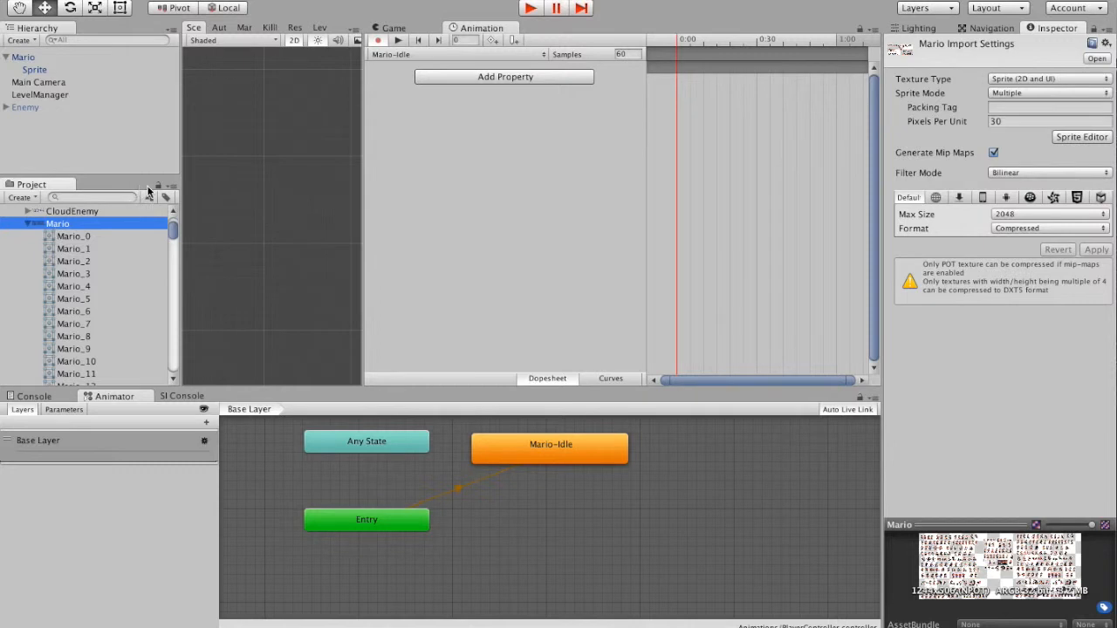
click(172, 189)
click(196, 215)
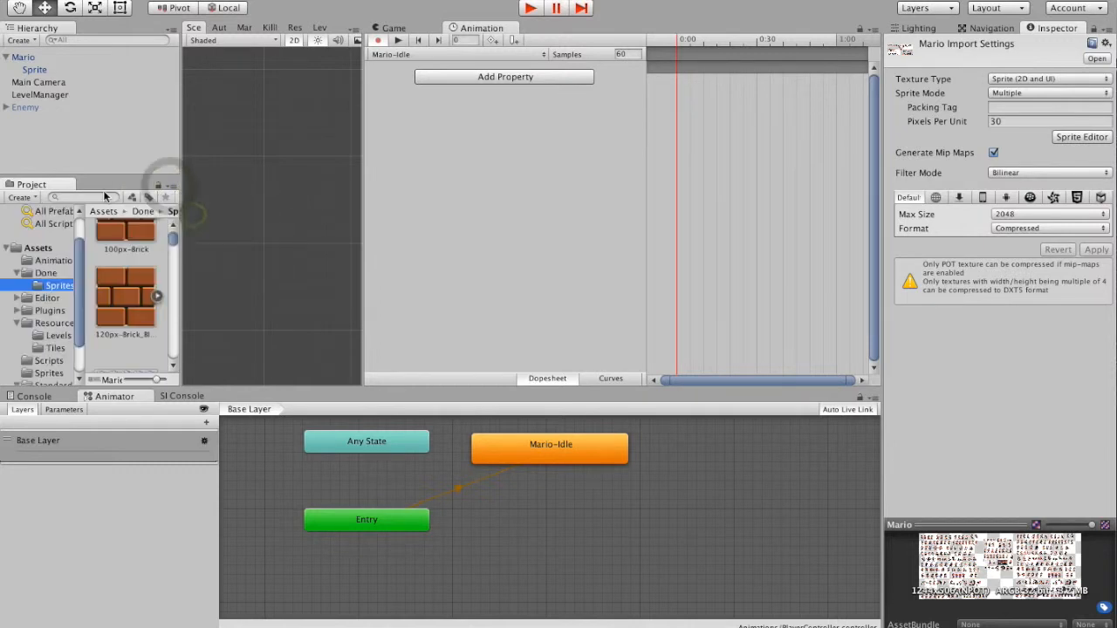
drag(54, 185, 30, 398)
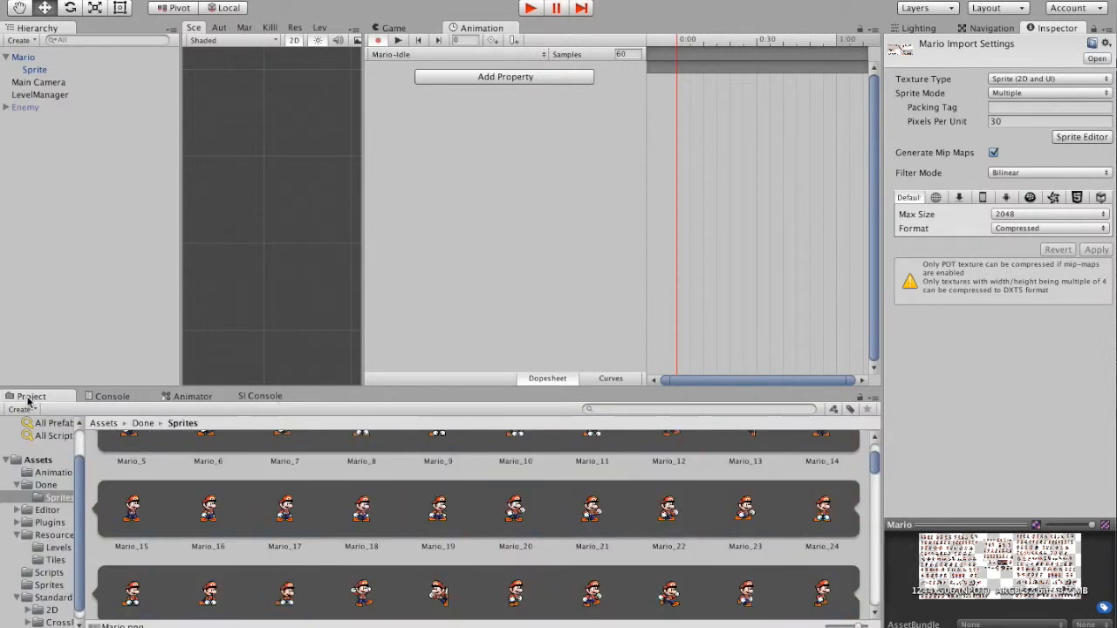
scroll(179, 487, up, 3)
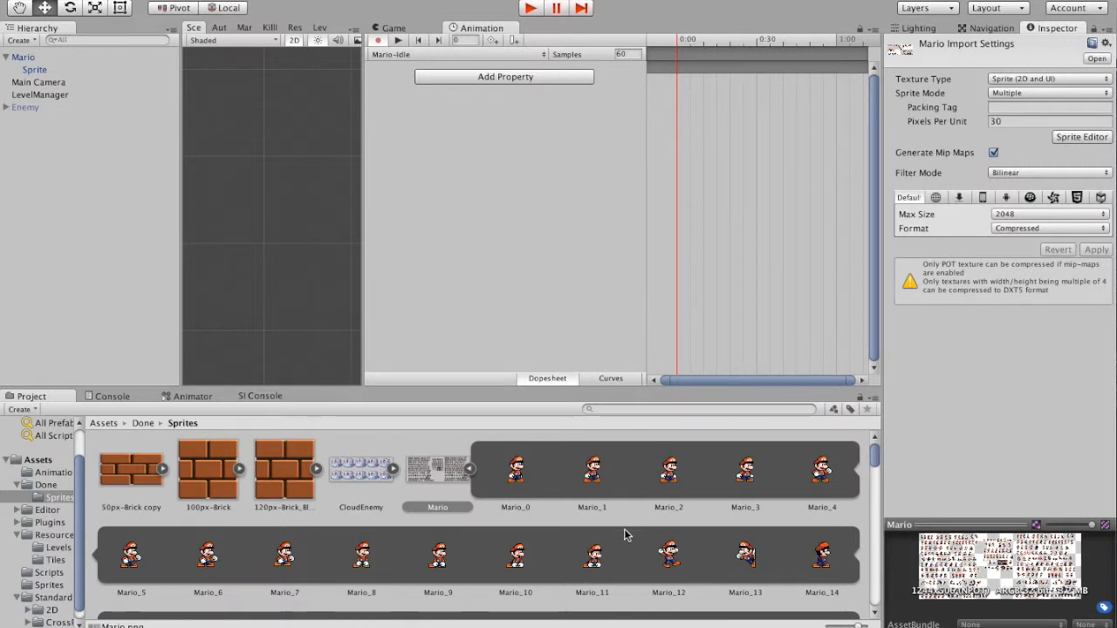
Step: Add the sprites Mario_8 to Mario_11 as keyframes at the start of the Mario-Idle clip
click(362, 563)
shift+click(590, 566)
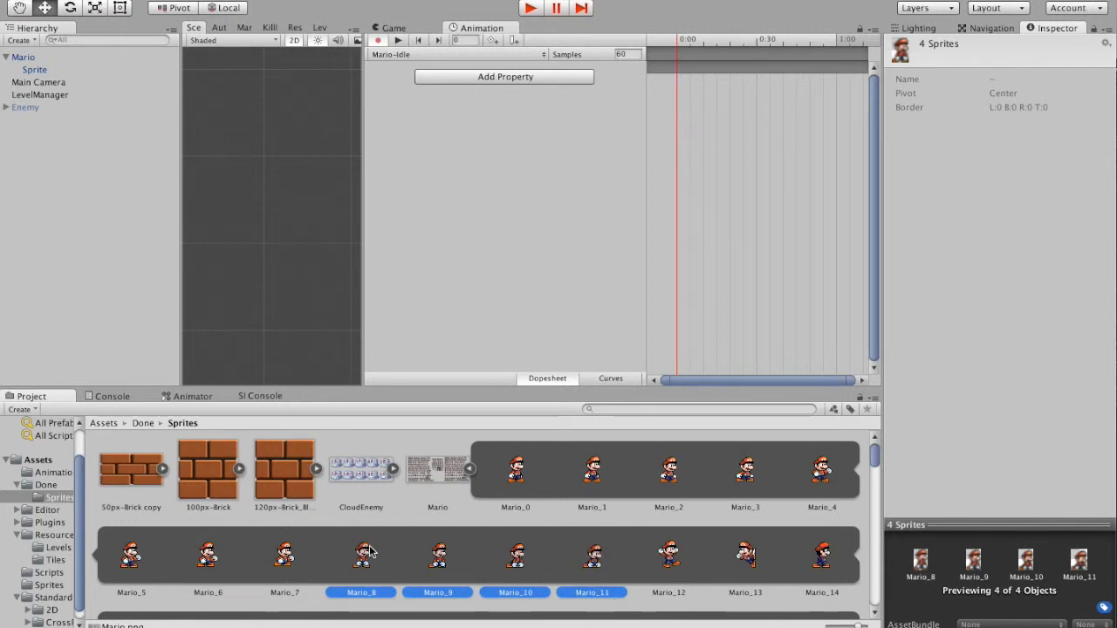
drag(367, 552, 677, 80)
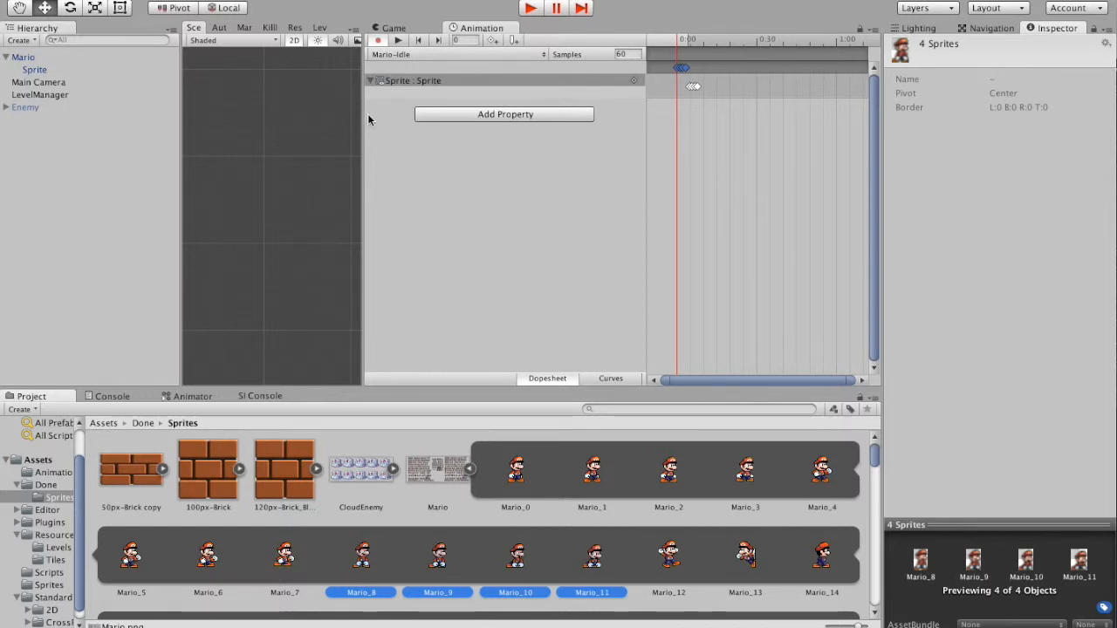
Step: Widen the Animation window and set the Mario-Idle clip's sample rate to 12
drag(362, 114, 316, 114)
click(618, 54)
text(12)
key(Return)
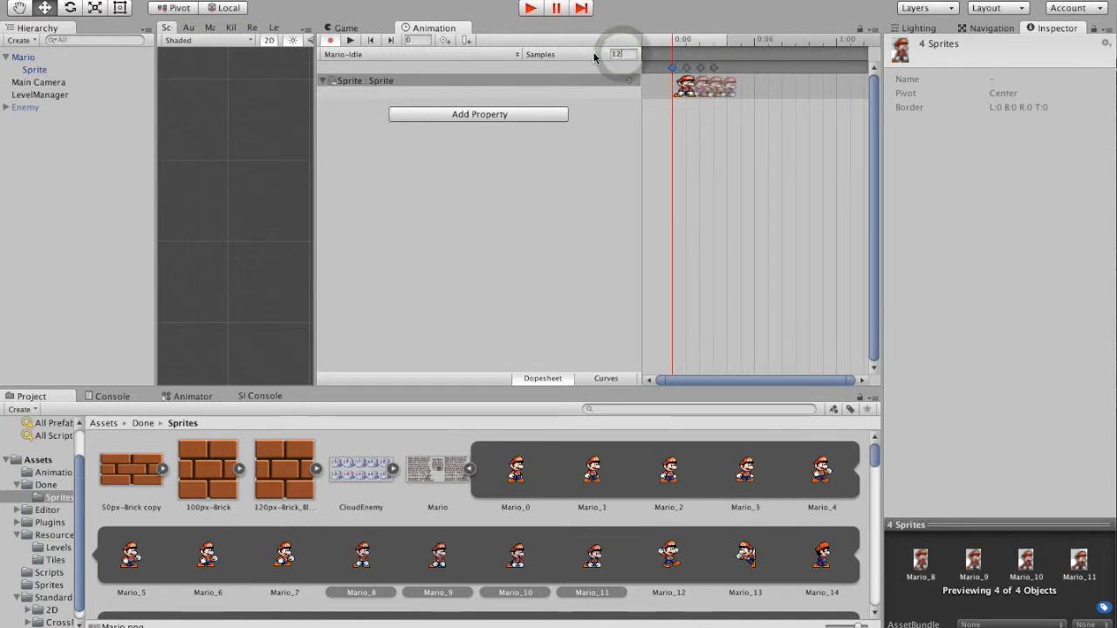
click(675, 149)
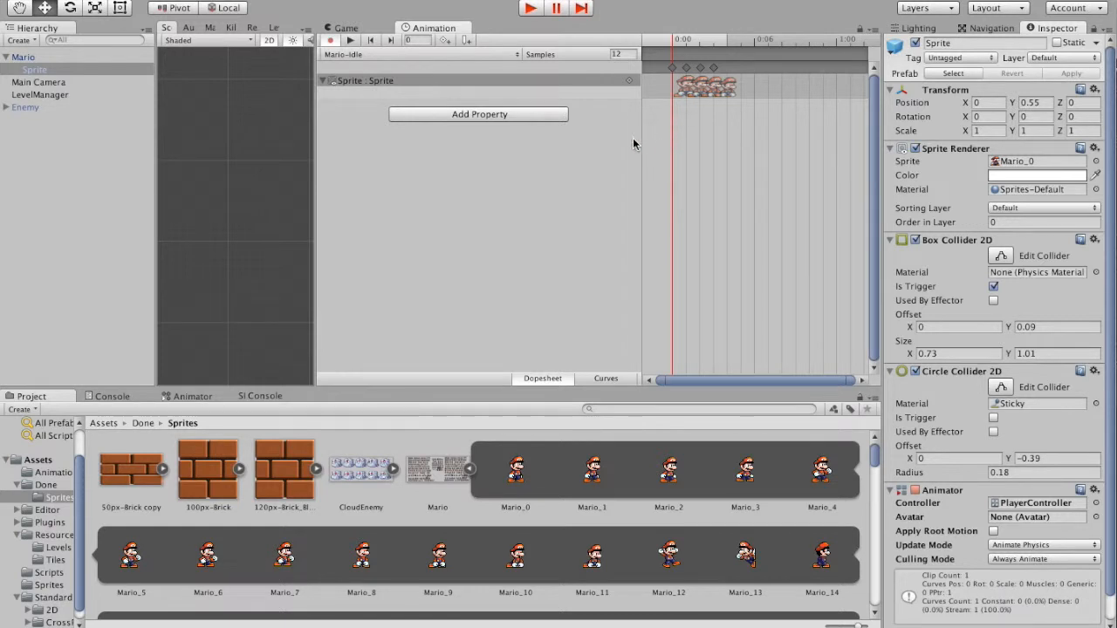
Step: Create a second animation clip for the Sprite named Mario-Run in the Animations folder
click(346, 54)
click(366, 74)
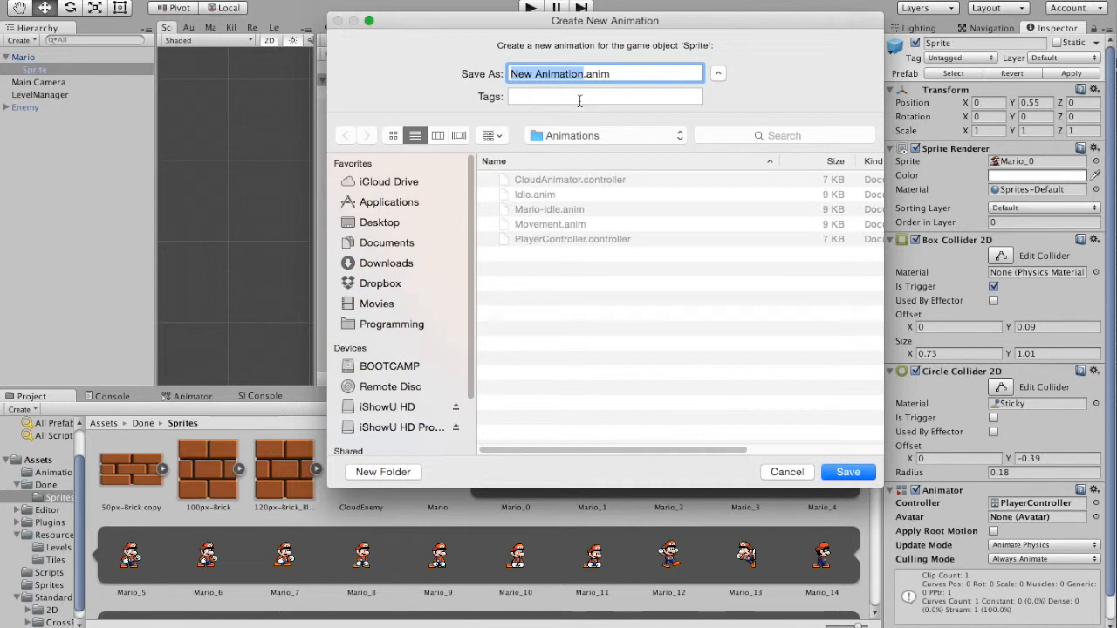
text(Ru)
key(BackSpace)
key(BackSpace)
text(Mario-)
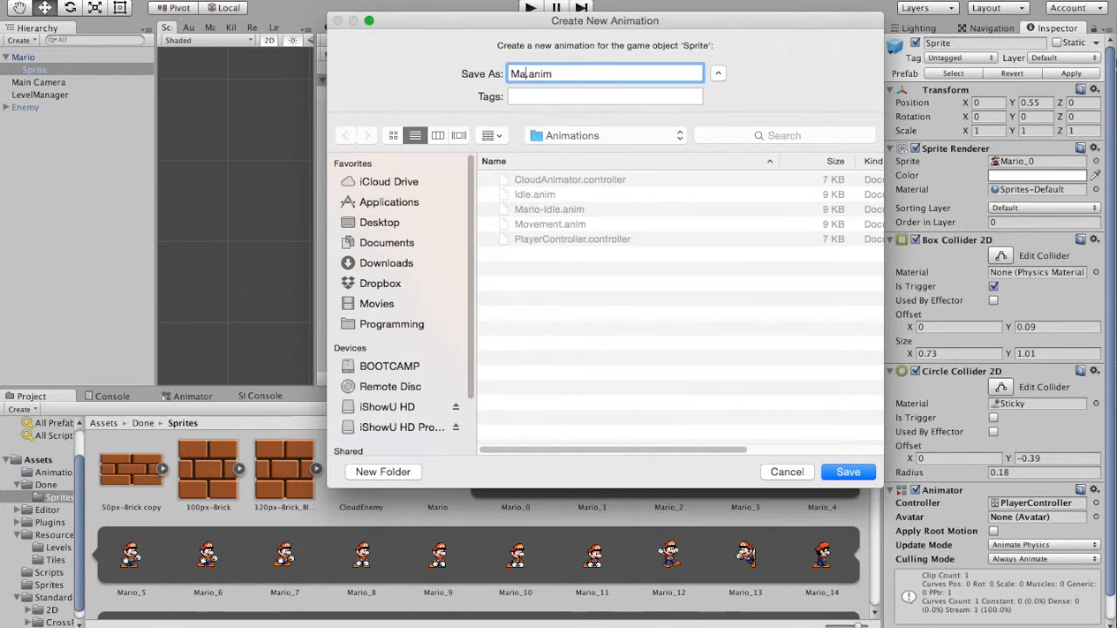
text(Run)
click(854, 477)
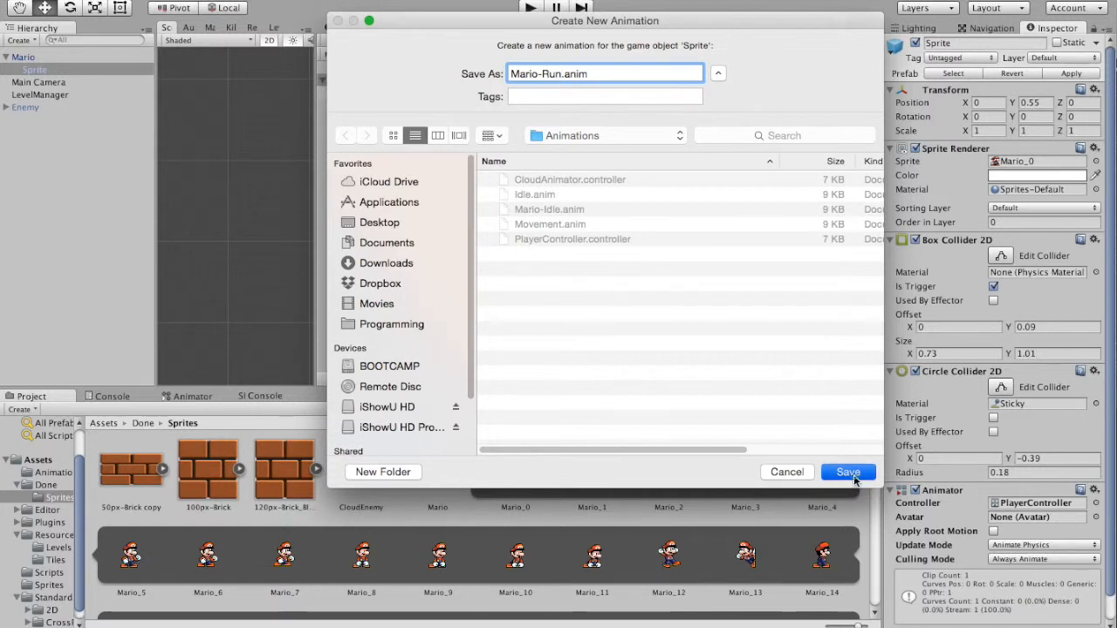
Step: Add the sprites Mario_30 to Mario_38 as keyframes to the Mario-Run clip and set its sample rate to 12
scroll(511, 489, down, 3)
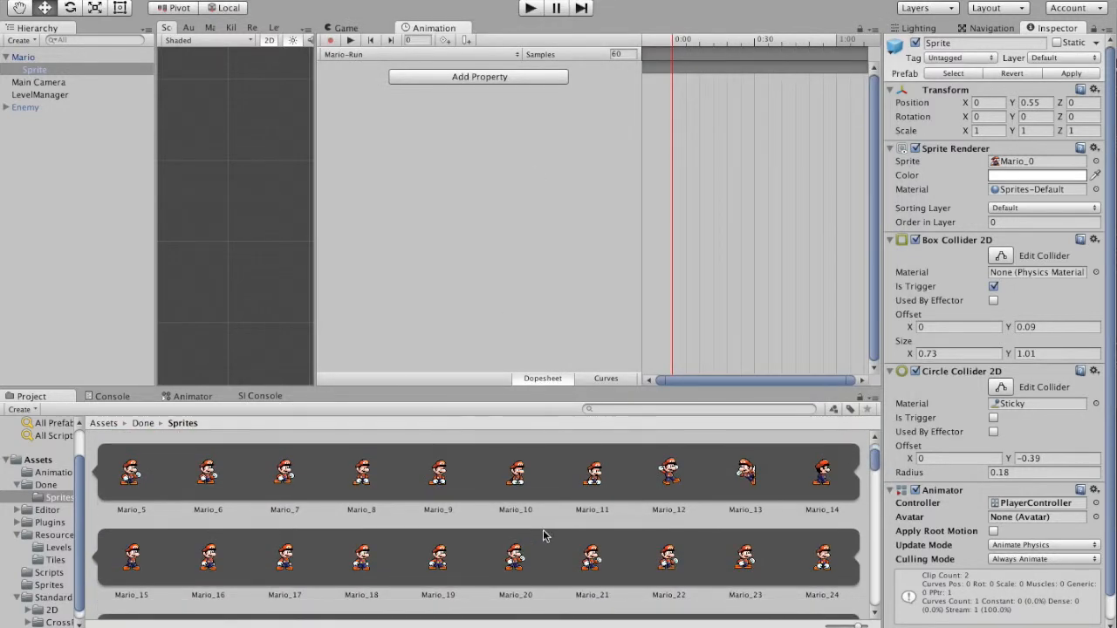
scroll(536, 527, down, 2)
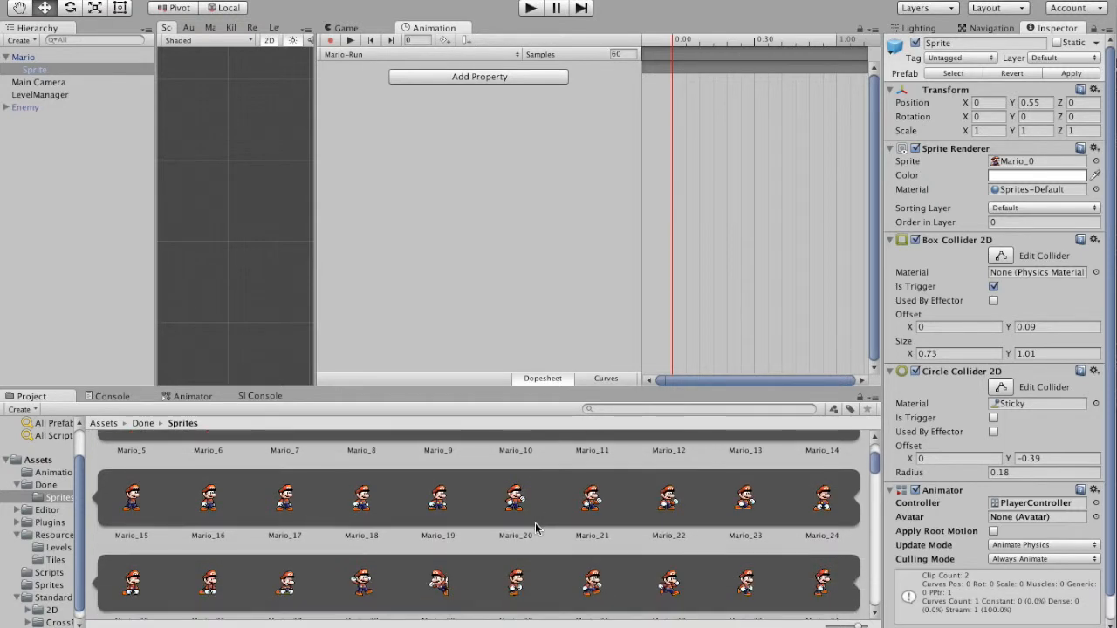
scroll(536, 528, down, 3)
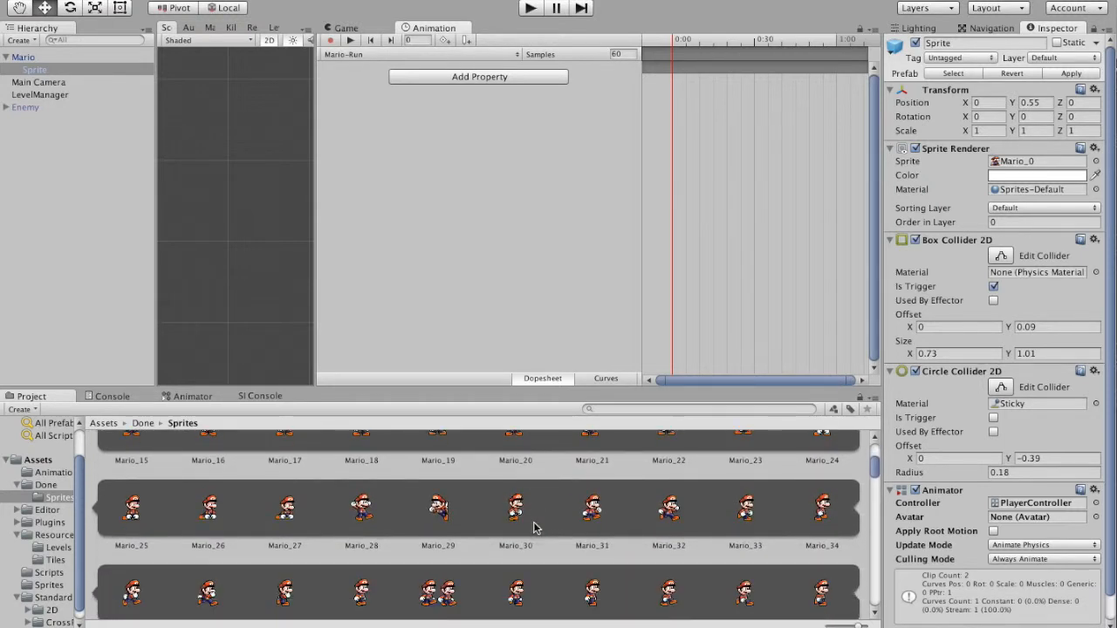
scroll(534, 528, down, 1)
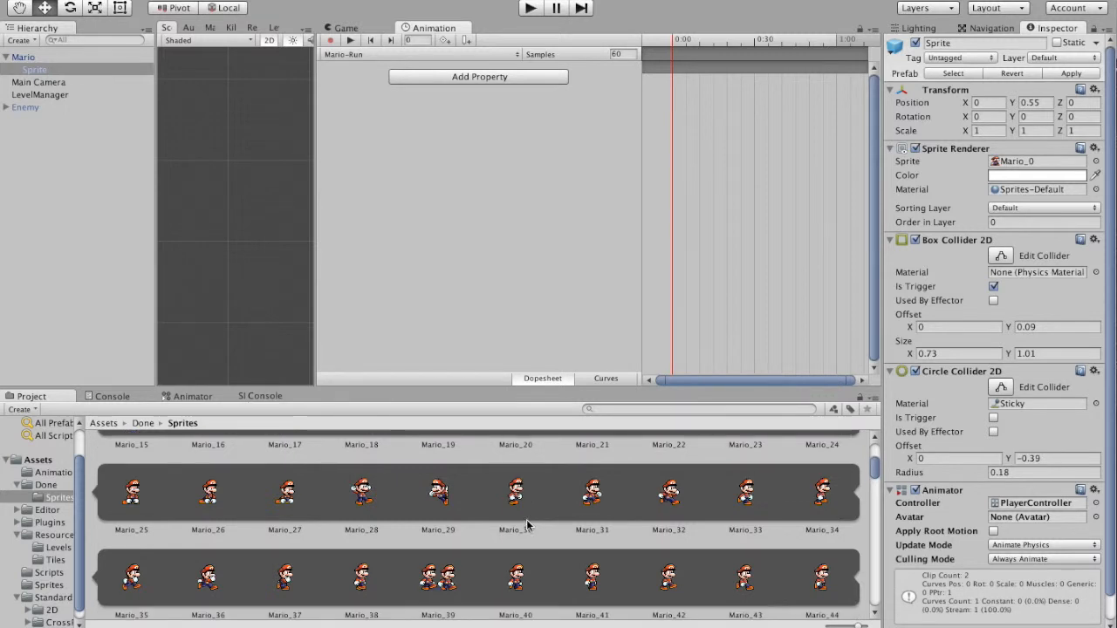
click(516, 502)
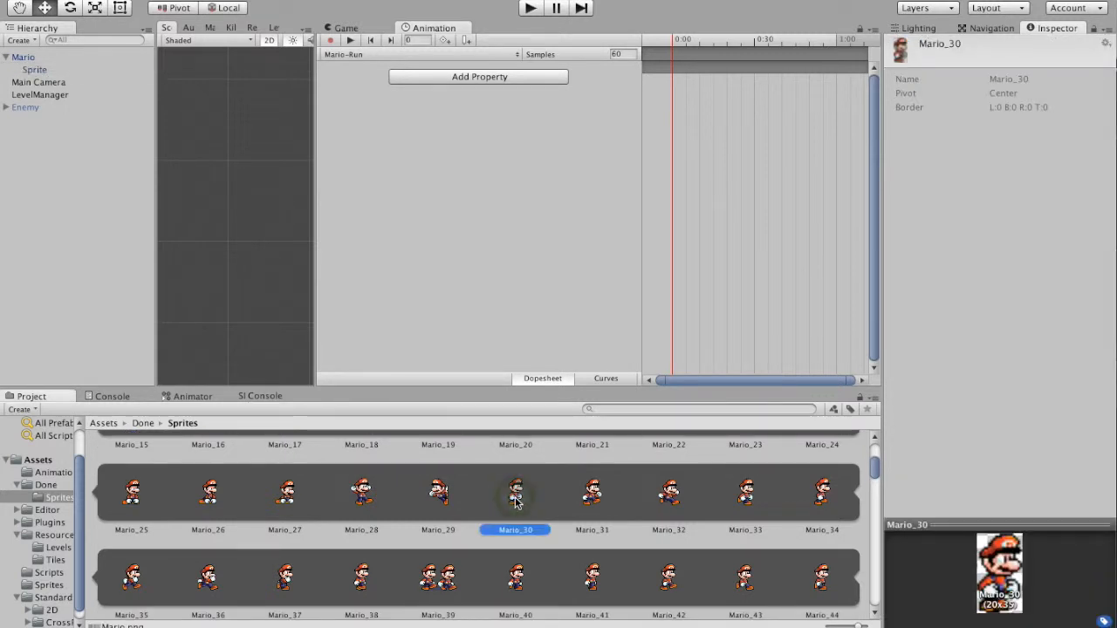
shift+click(364, 587)
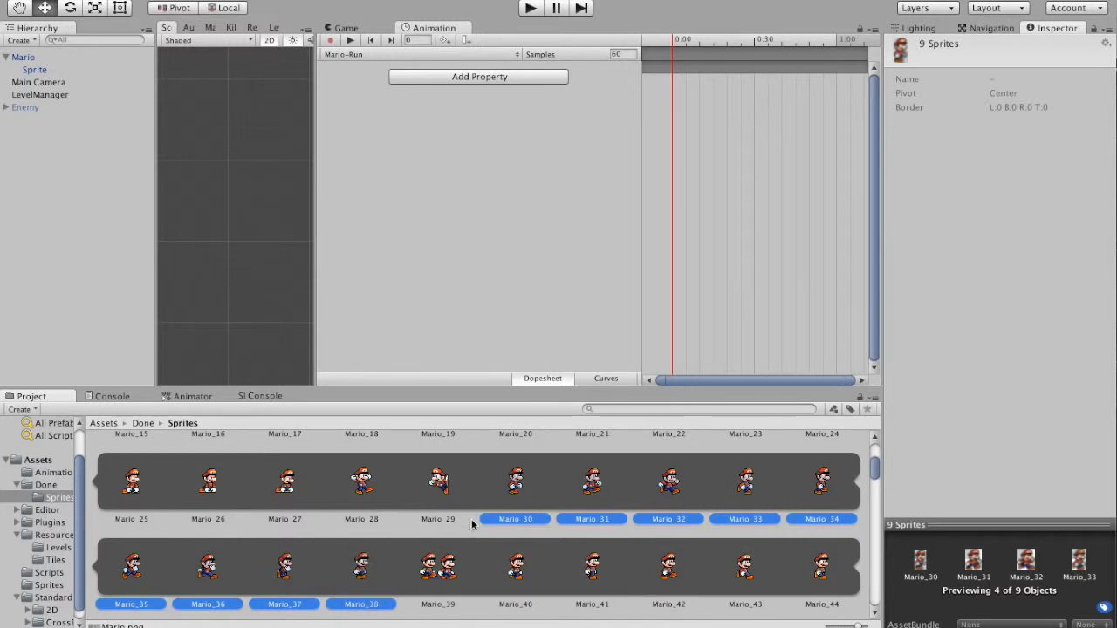
drag(520, 484, 601, 57)
text(12)
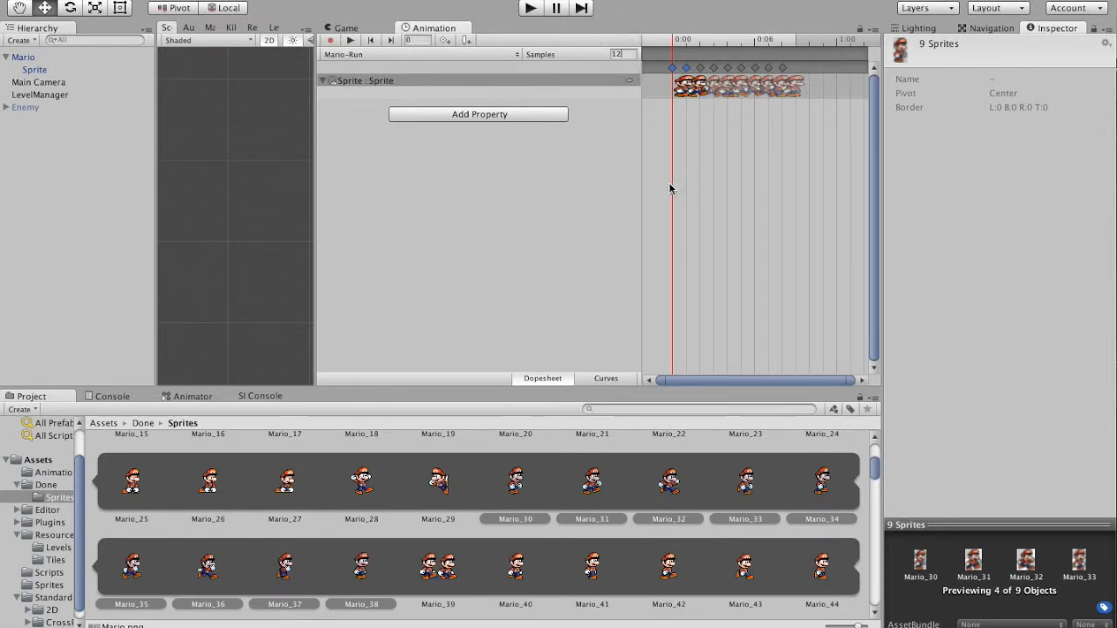
Step: Create a third animation clip for the Sprite named Mario-Jump in the Animations folder
scroll(645, 537, down, 3)
scroll(645, 538, down, 1)
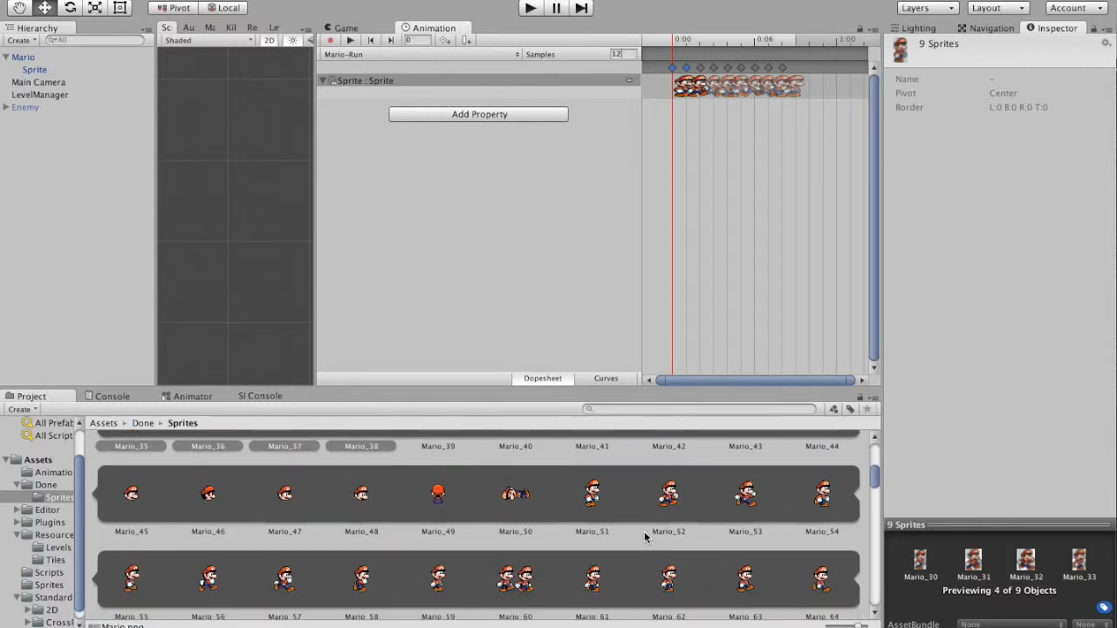
scroll(645, 538, up, 5)
scroll(645, 538, up, 4)
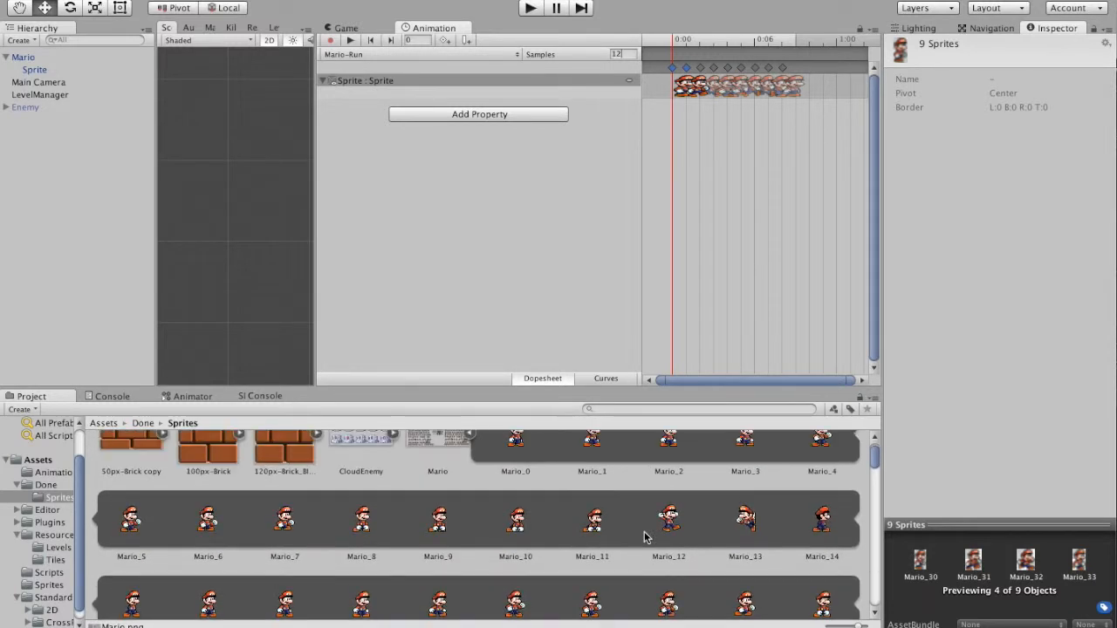
scroll(645, 538, up, 1)
click(362, 54)
click(367, 77)
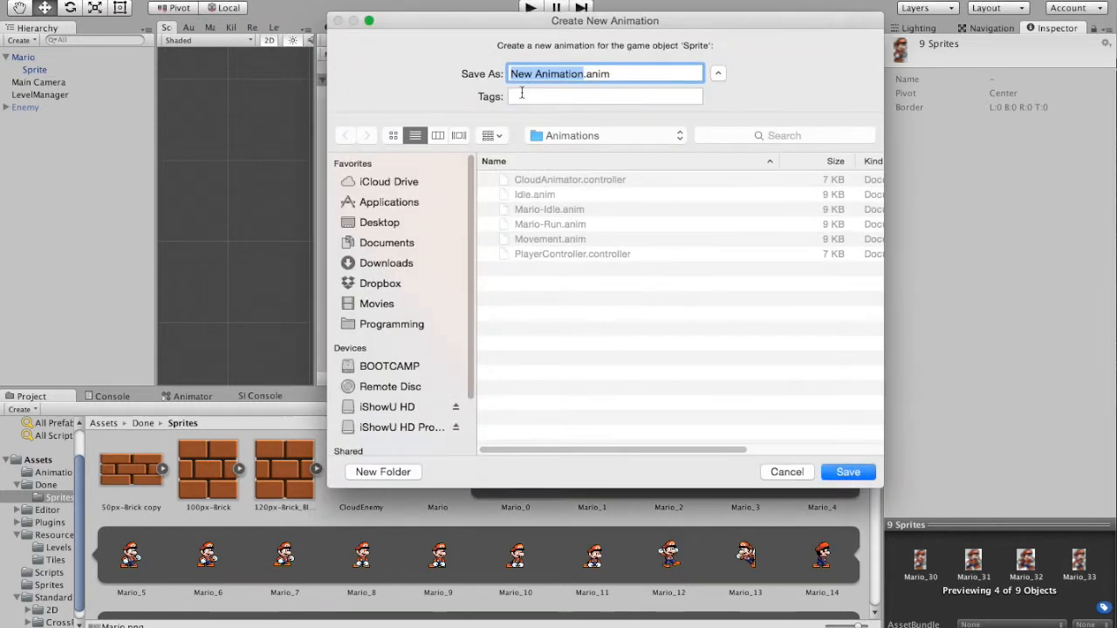
text(Mario-Jum)
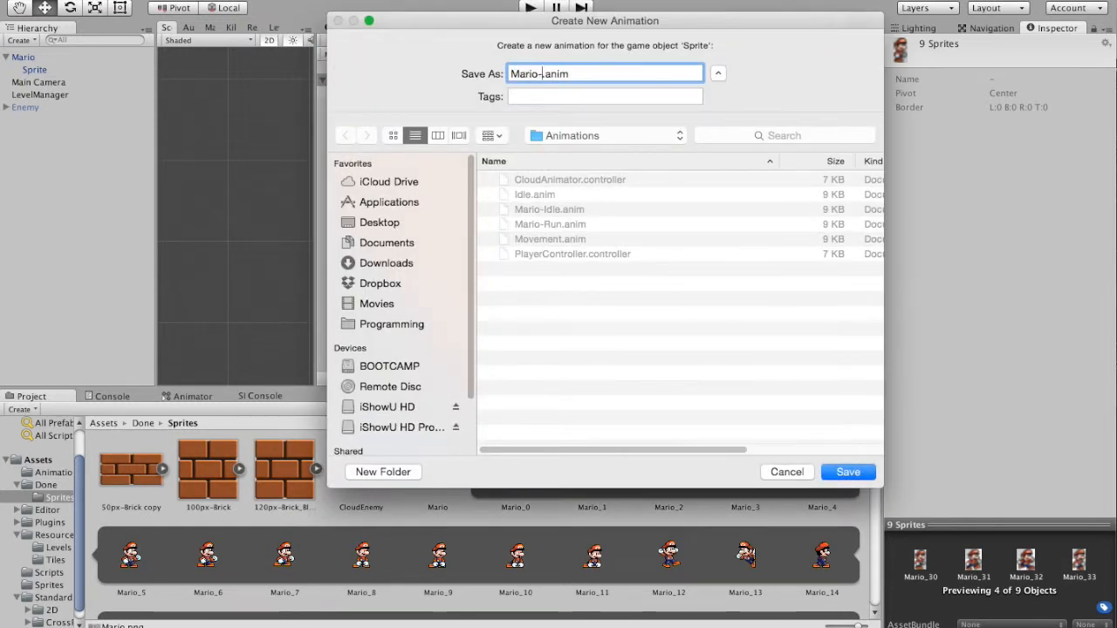
text(p)
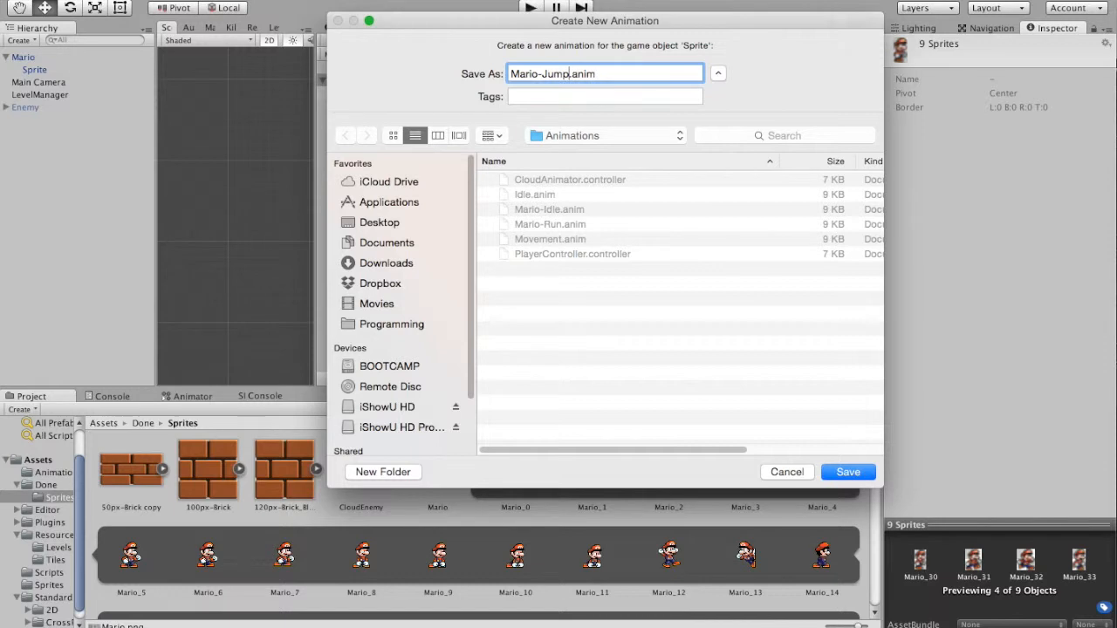
click(847, 473)
Step: Add the sprite Mario_12 as a keyframe at the start of the Mario-Jump clip
scroll(593, 500, down, 3)
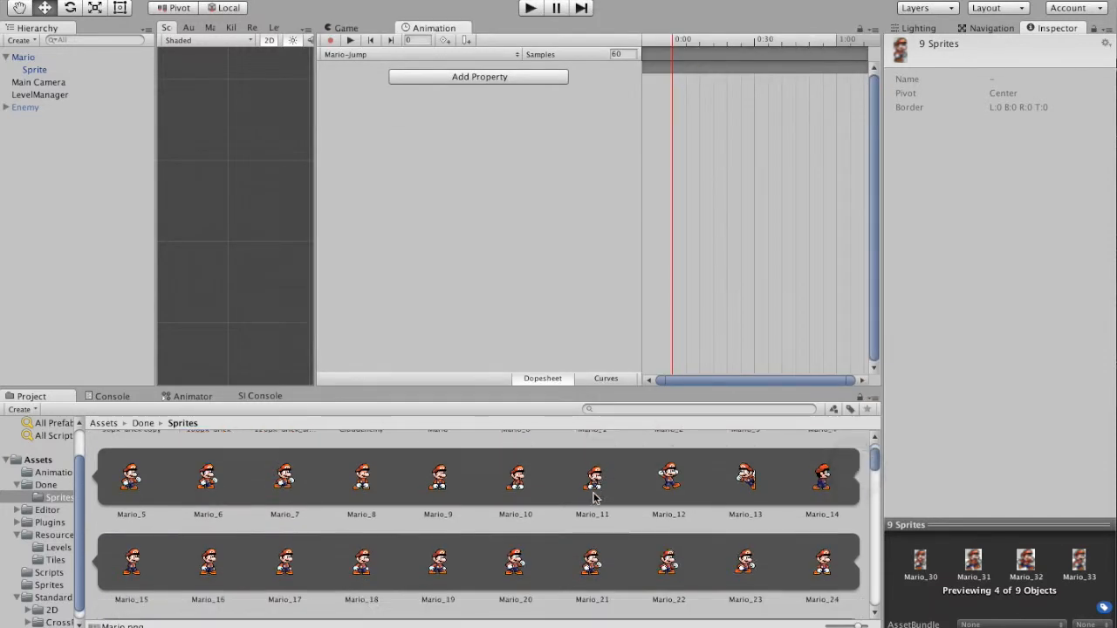
scroll(593, 499, up, 1)
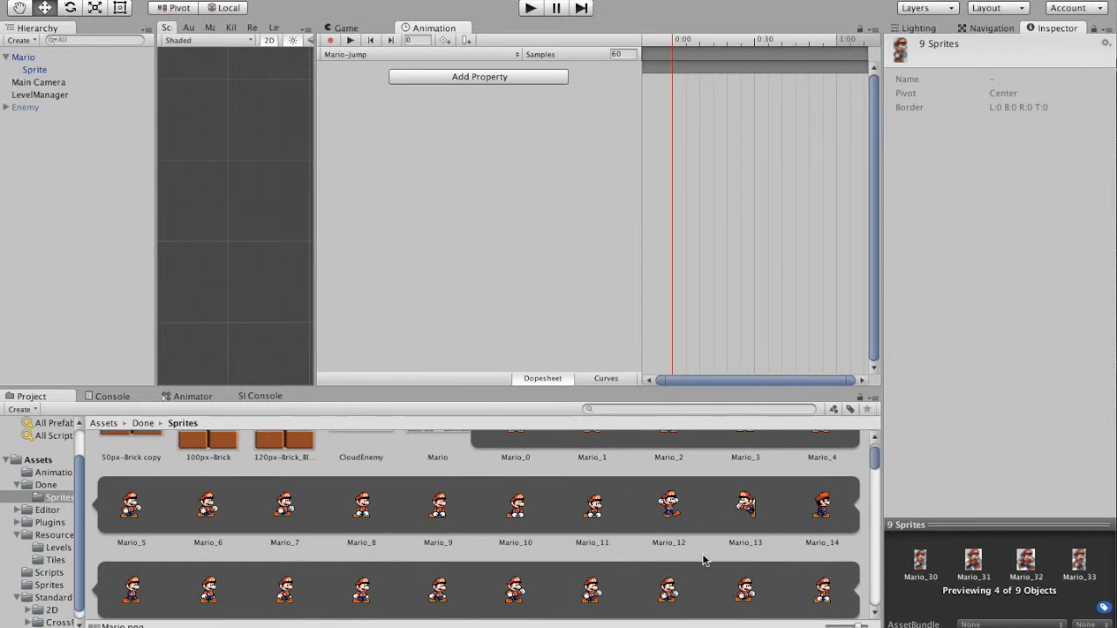
scroll(703, 559, up, 1)
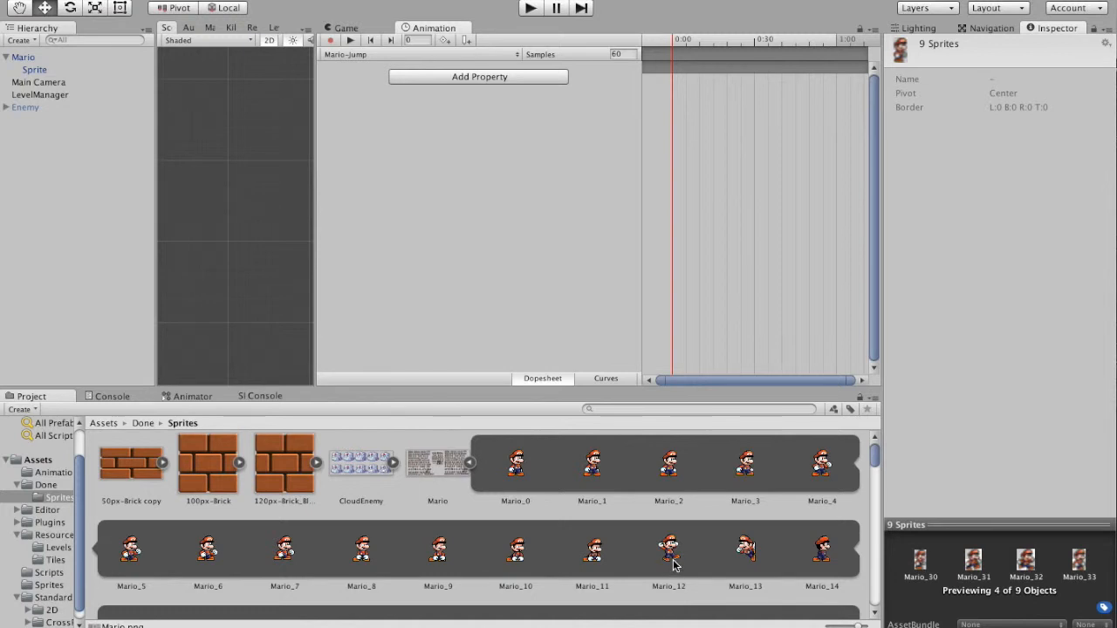
click(672, 562)
drag(672, 559, 677, 80)
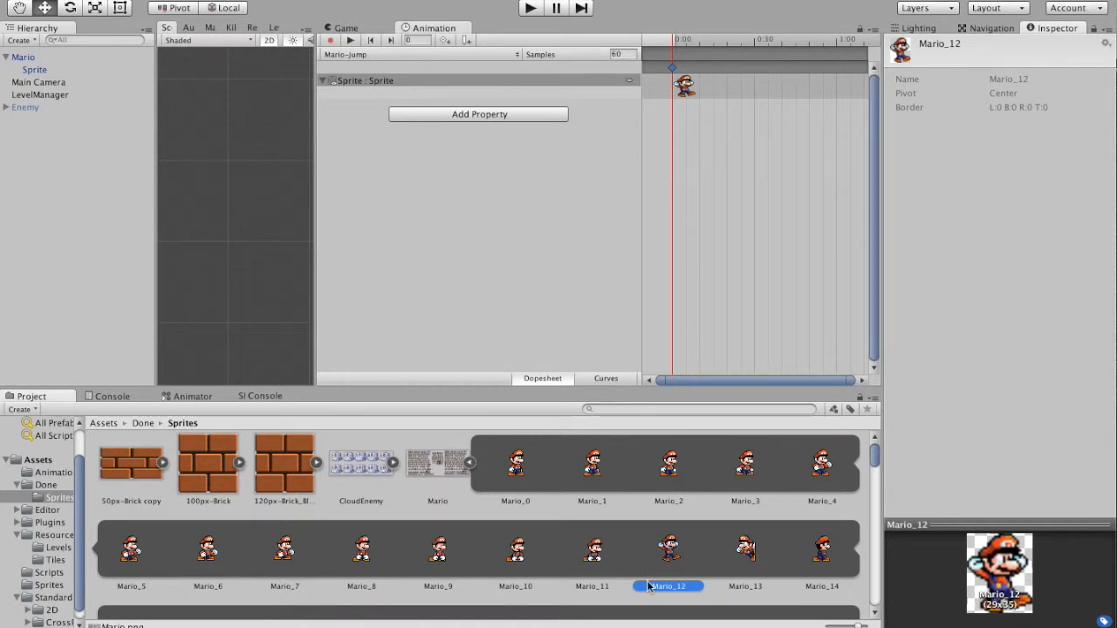
Step: Examine the full Mario sprite sheet image for jump frames and close the image windows
scroll(639, 543, down, 5)
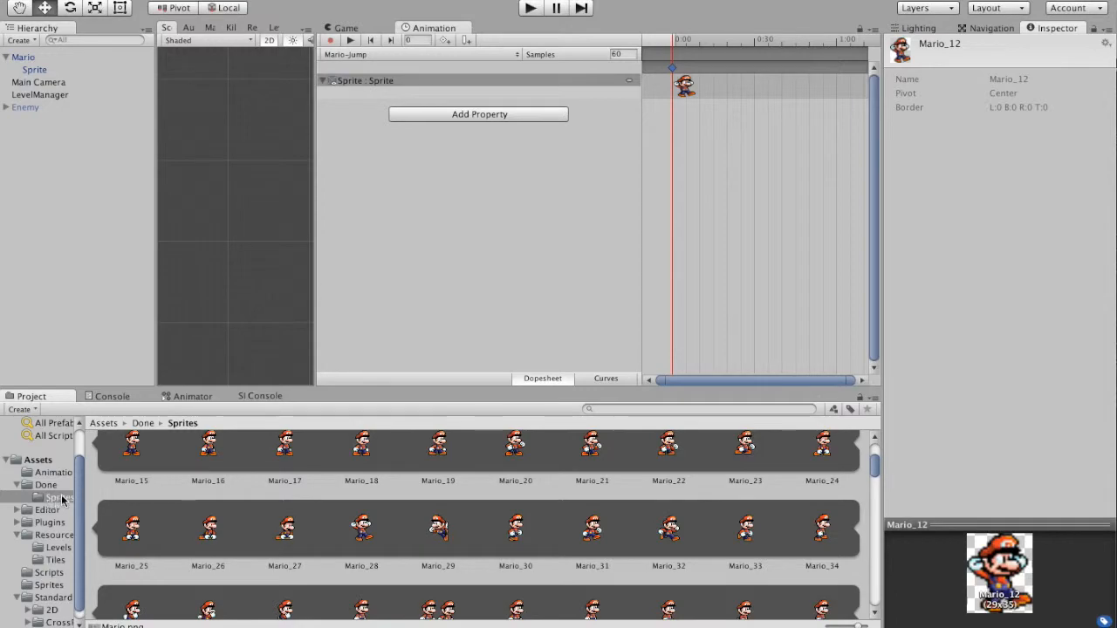
scroll(210, 470, up, 5)
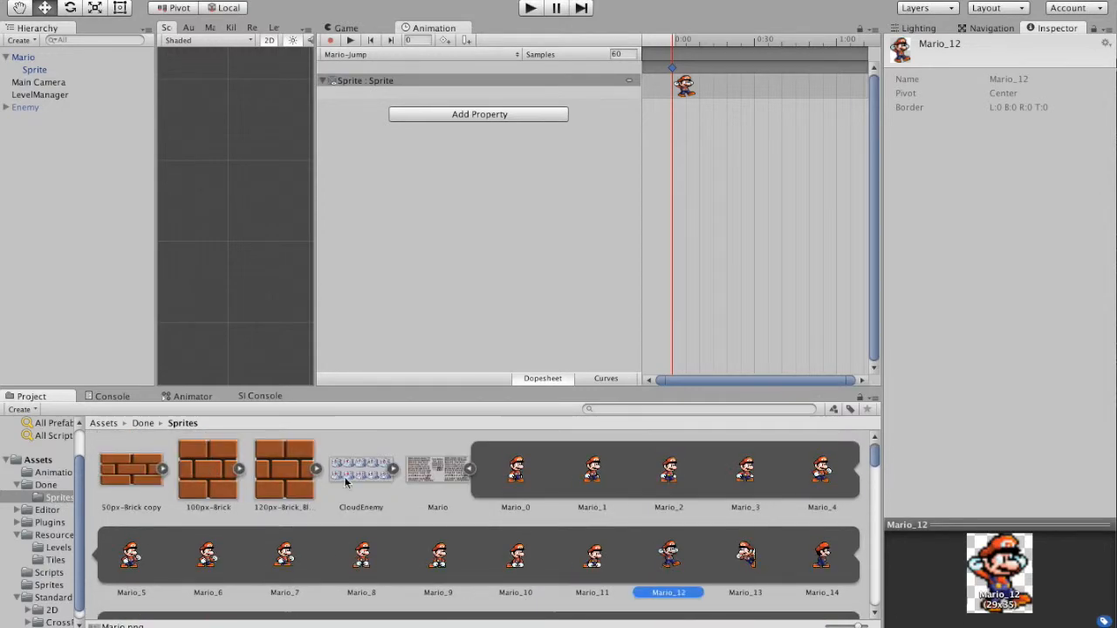
double_click(441, 469)
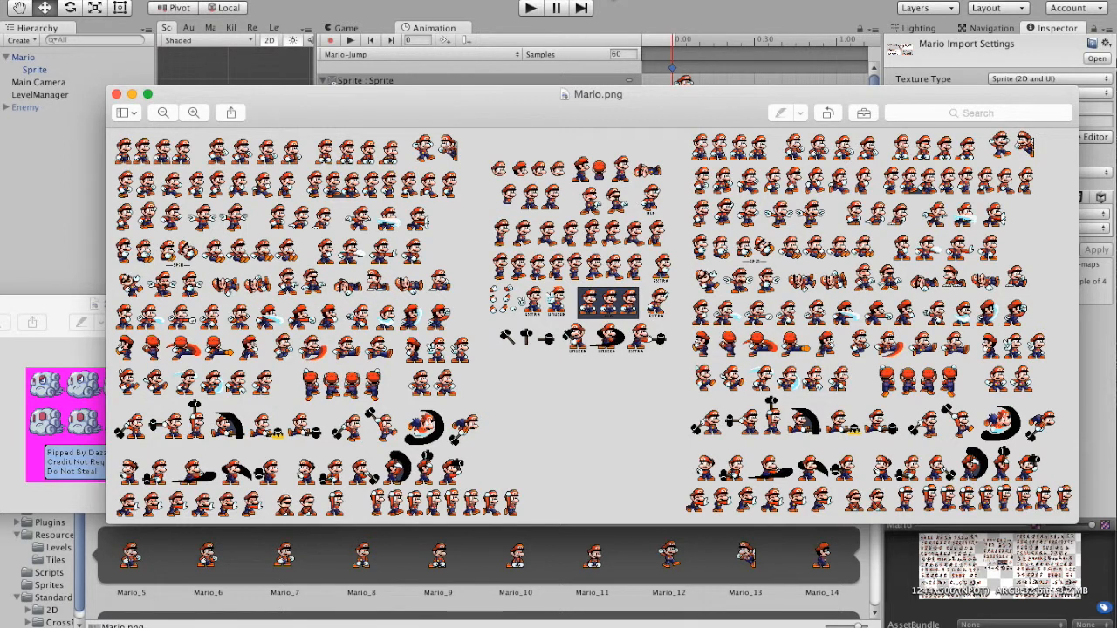
click(117, 96)
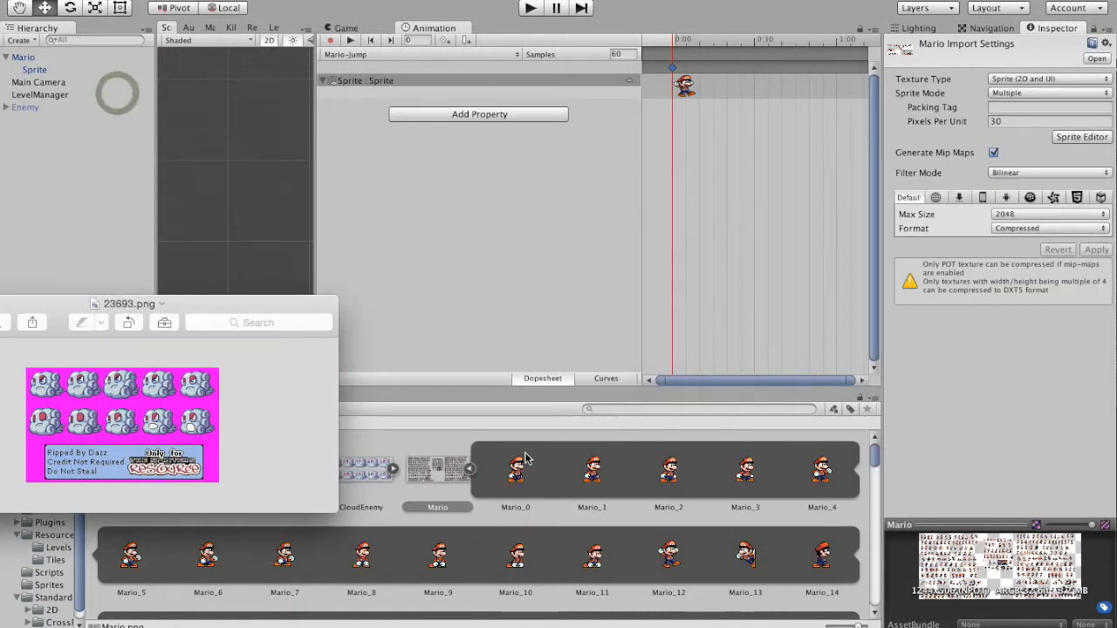
scroll(480, 541, down, 2)
key(super+w)
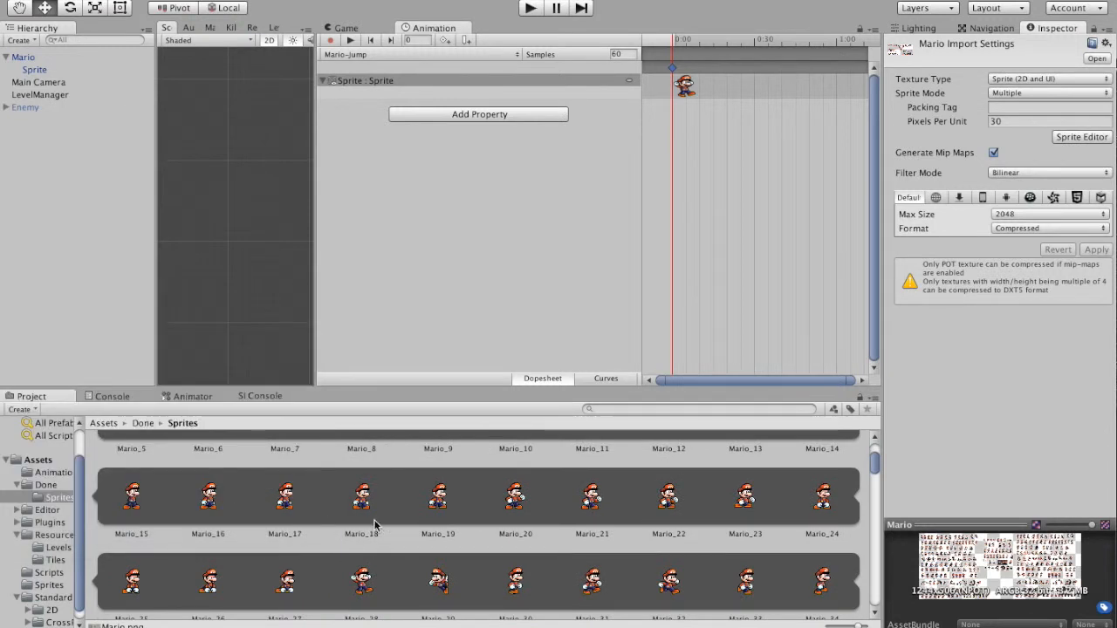
Step: Delete the Mario_12 keyframe from the Mario-Jump clip
scroll(414, 511, down, 1)
right_click(686, 85)
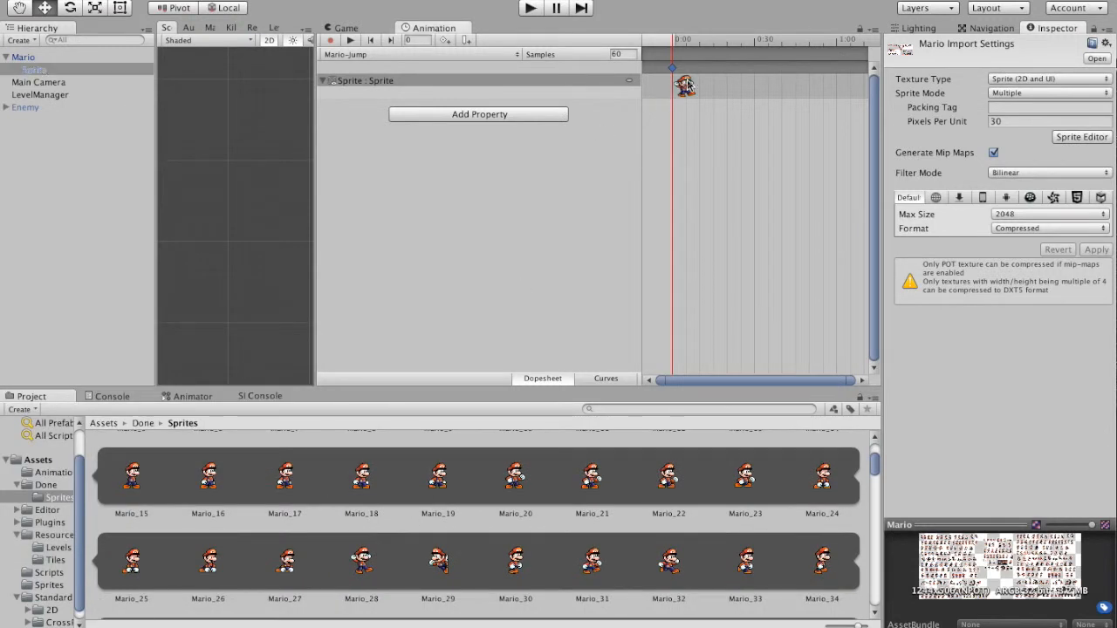
click(718, 106)
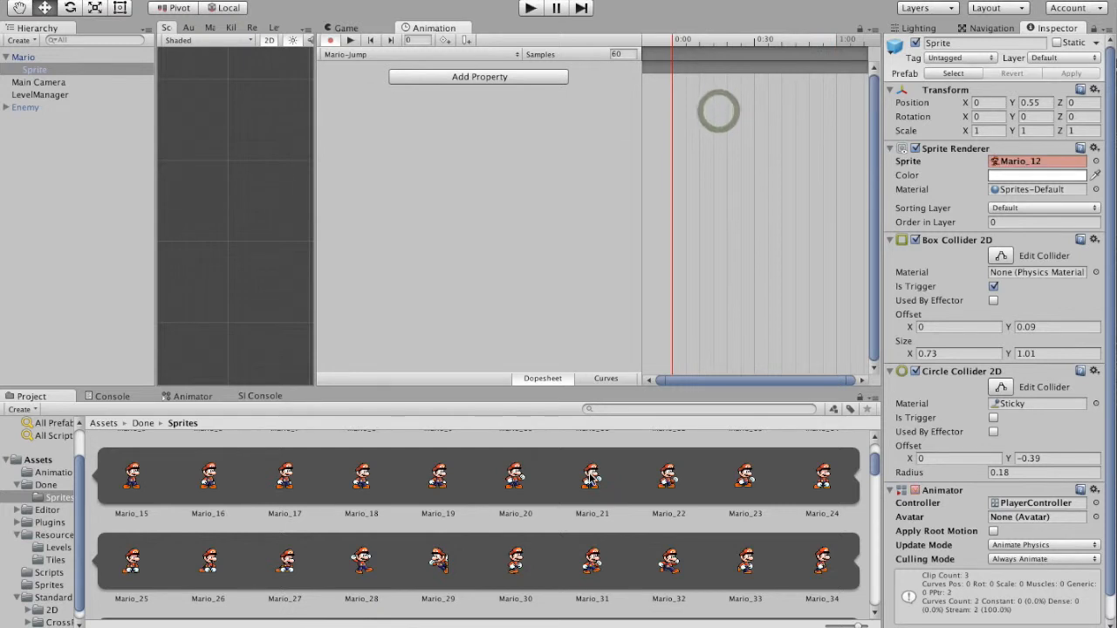
Step: Find the sprites Mario_68 and Mario_69 and compare their previews by alternating between them
scroll(590, 477, down, 3)
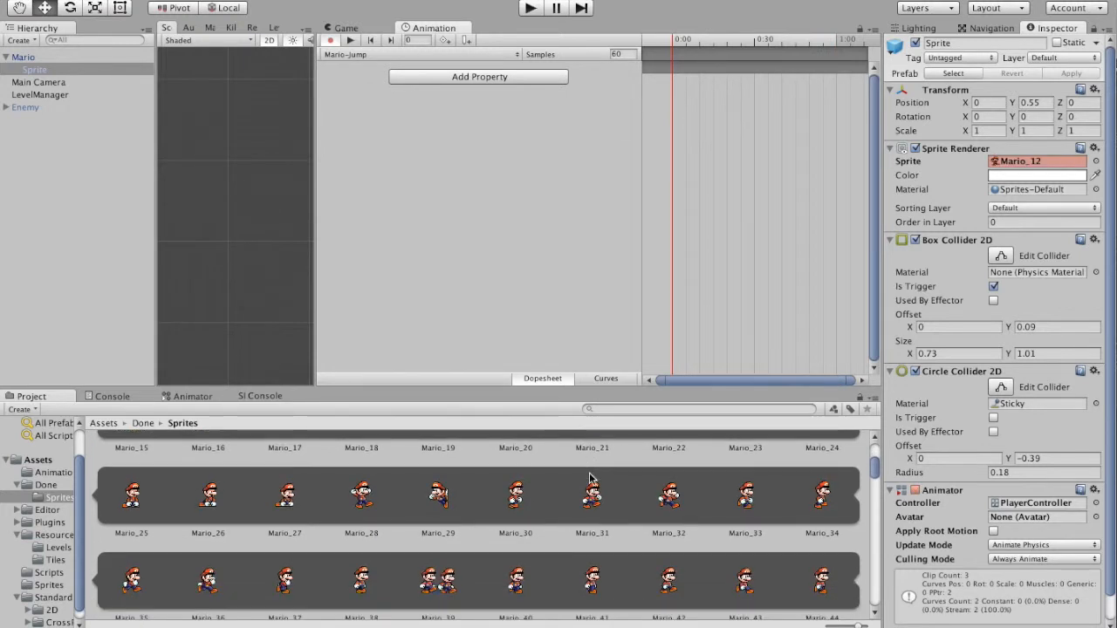
scroll(590, 477, down, 5)
scroll(590, 477, down, 8)
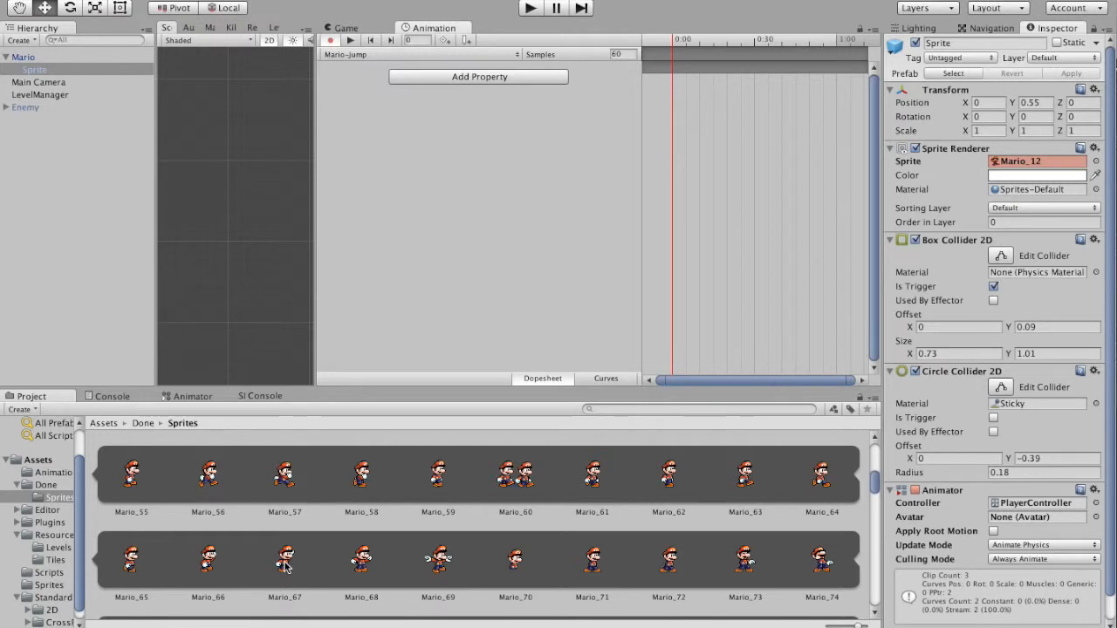
click(356, 582)
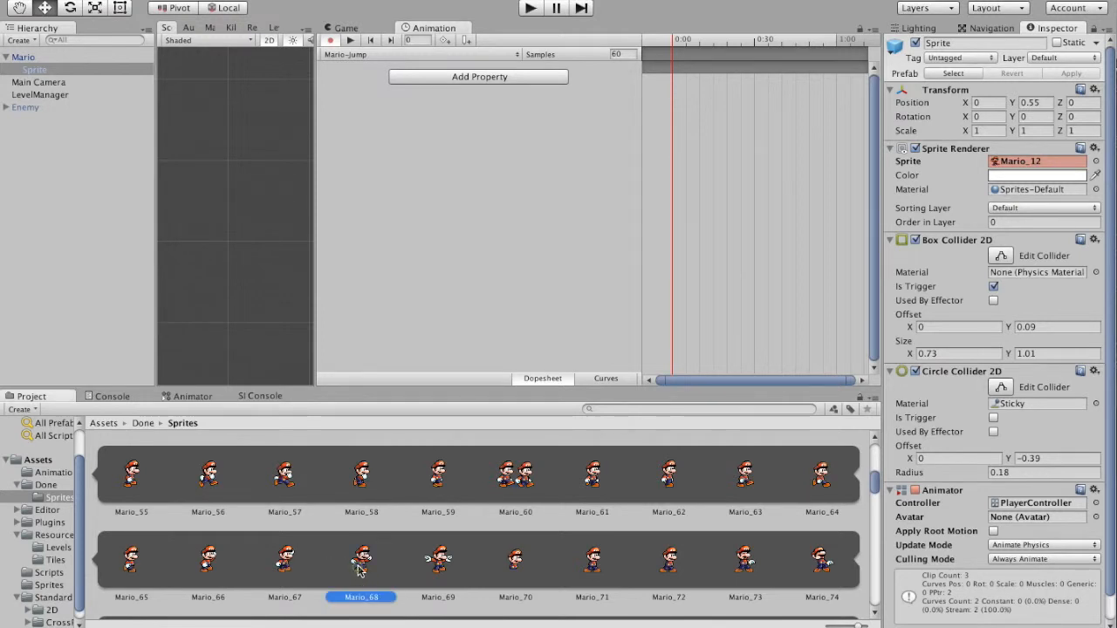
shift+click(439, 561)
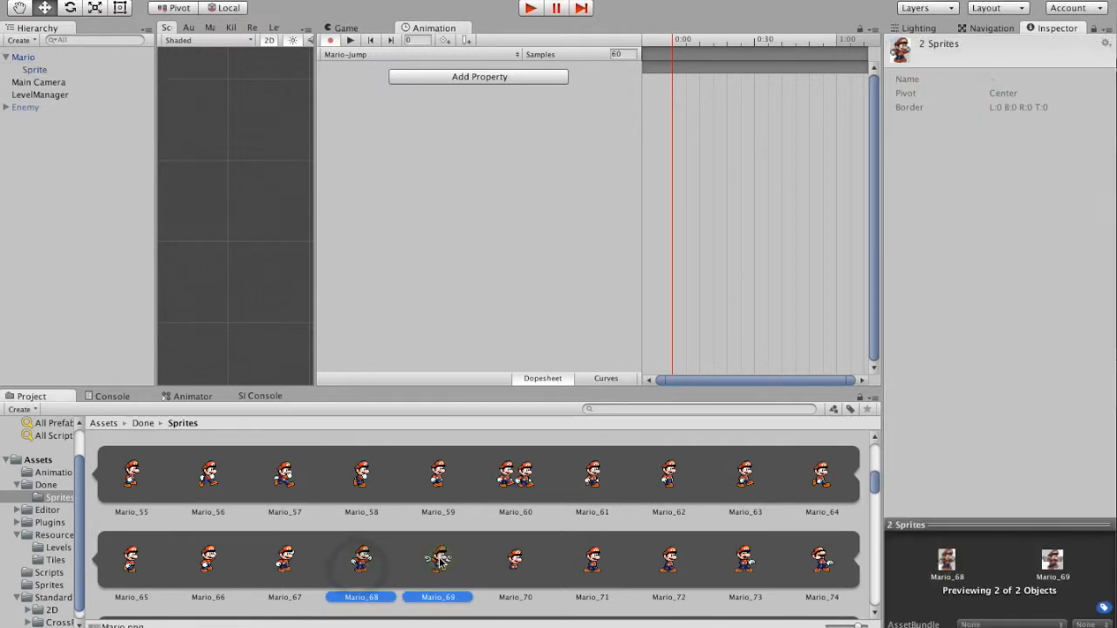
click(369, 561)
click(439, 561)
click(369, 559)
key(Right)
key(Left)
key(Right)
key(Left)
key(Right)
key(Left)
Step: Add the sprite Mario_69 as a keyframe at the start of the Mario-Jump clip and widen the Project window's folder column
key(Right)
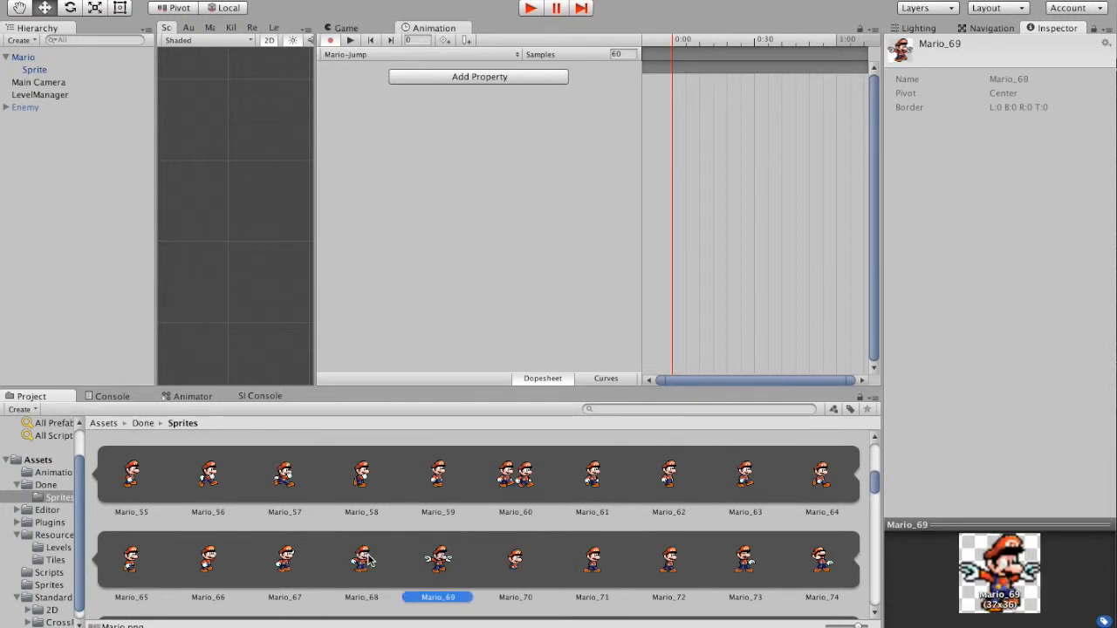
drag(427, 552, 675, 73)
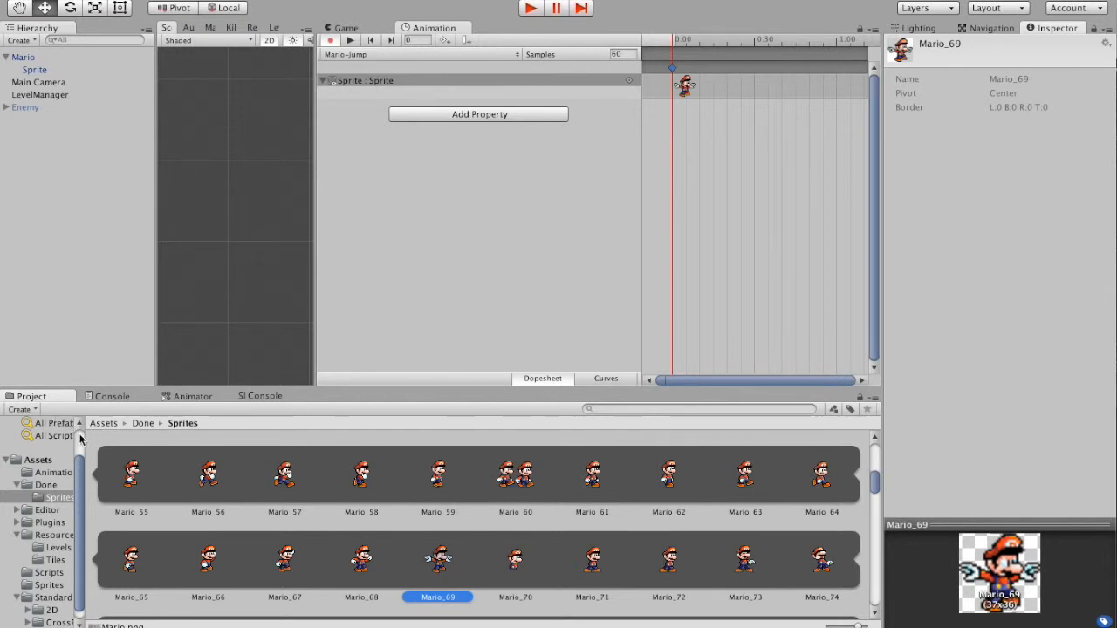
drag(80, 439, 116, 439)
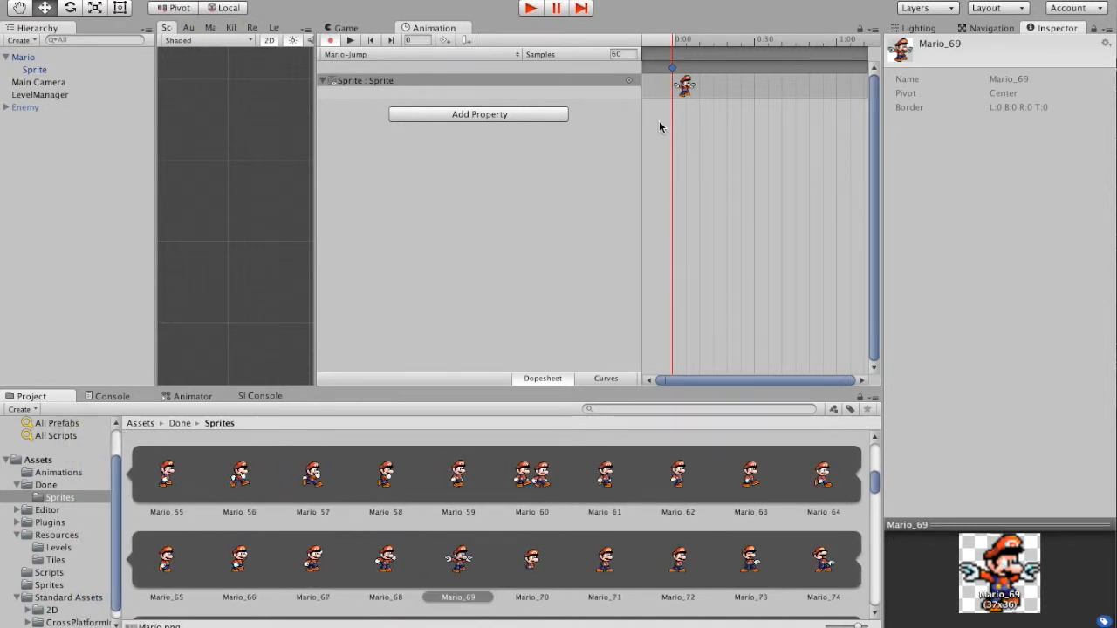
Step: Show the Animator graph enlarged and arrange its states with Mario-Run below Mario-Idle and Mario-Jump to their right
click(202, 398)
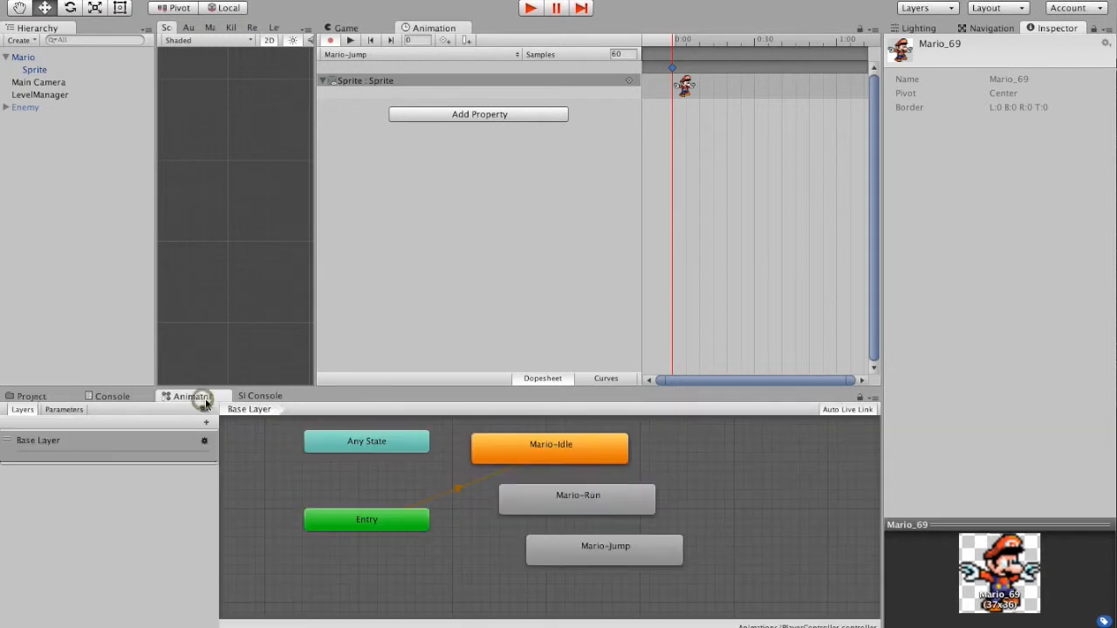
drag(375, 389, 385, 247)
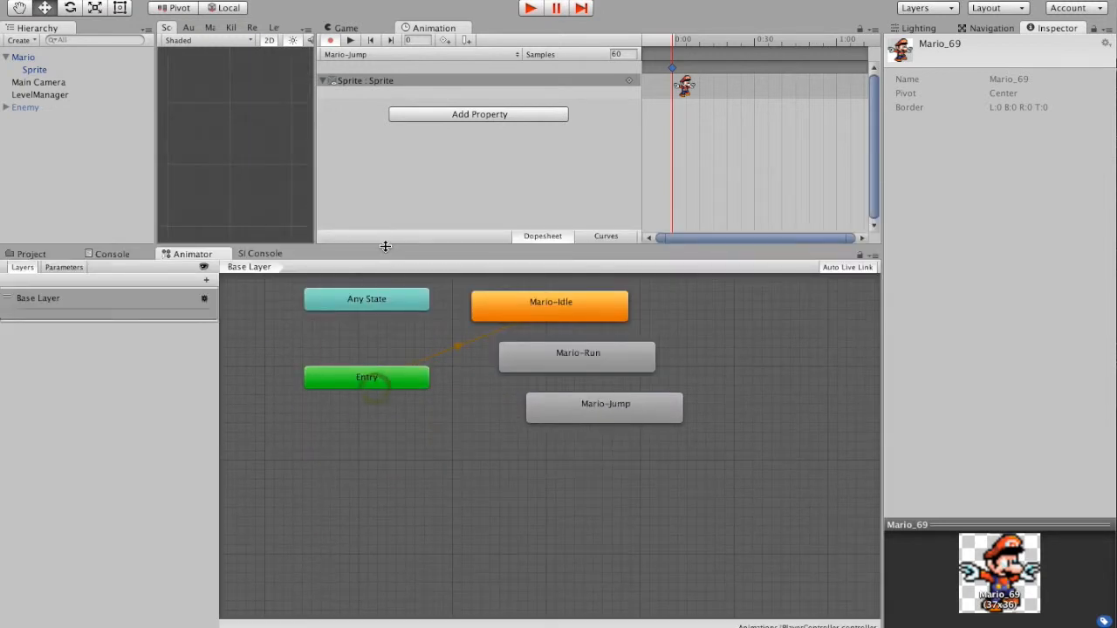
drag(619, 412, 782, 376)
drag(541, 367, 532, 489)
mouse_move(518, 316)
mouse_down()
mouse_move(501, 411)
mouse_move(511, 330)
mouse_up()
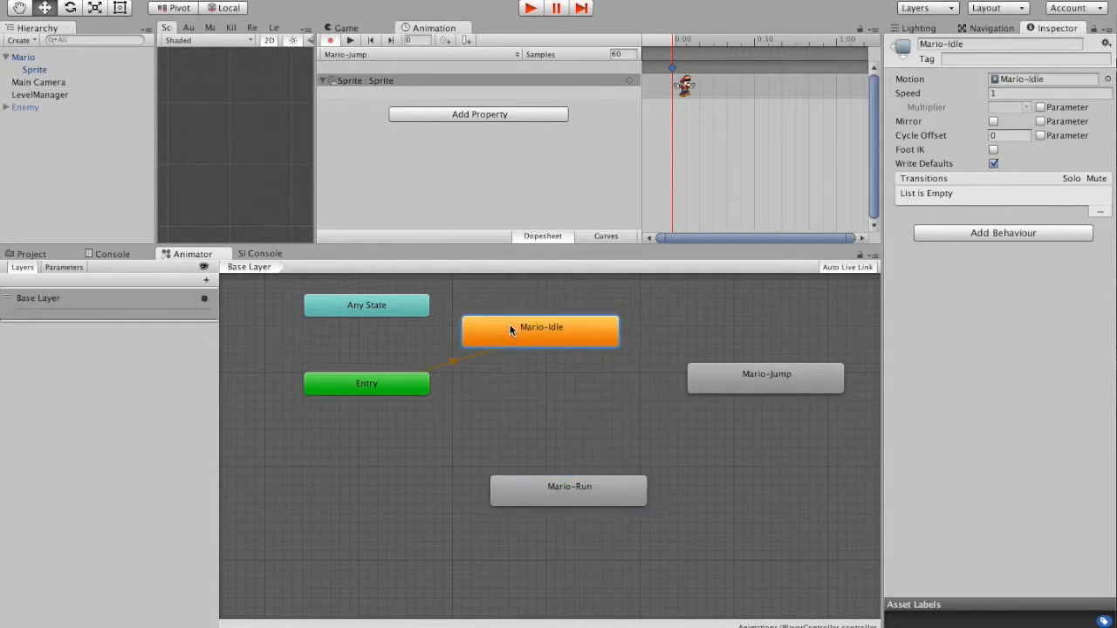
drag(504, 484, 485, 434)
Step: Add a Float parameter named Speed to the animator controller
click(54, 268)
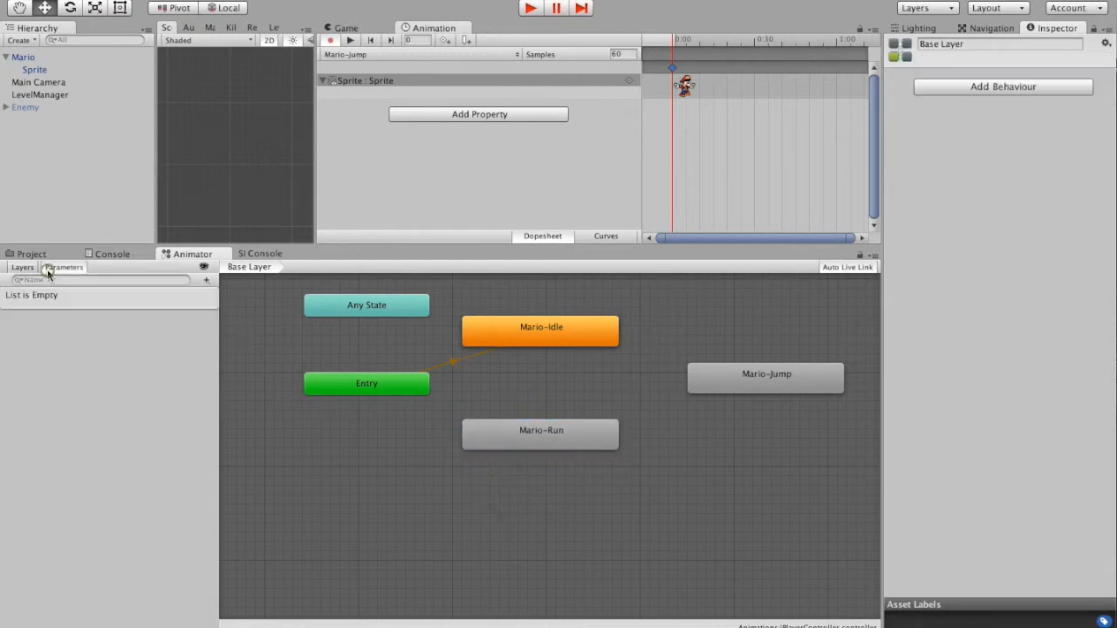
click(208, 281)
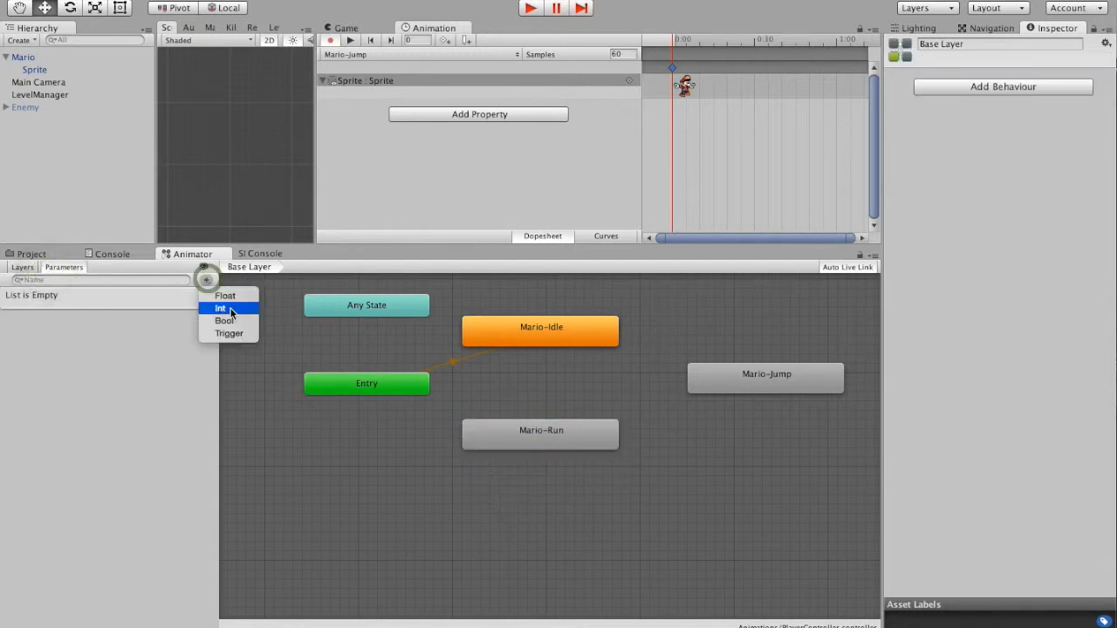
click(239, 301)
text(Speed)
key(Return)
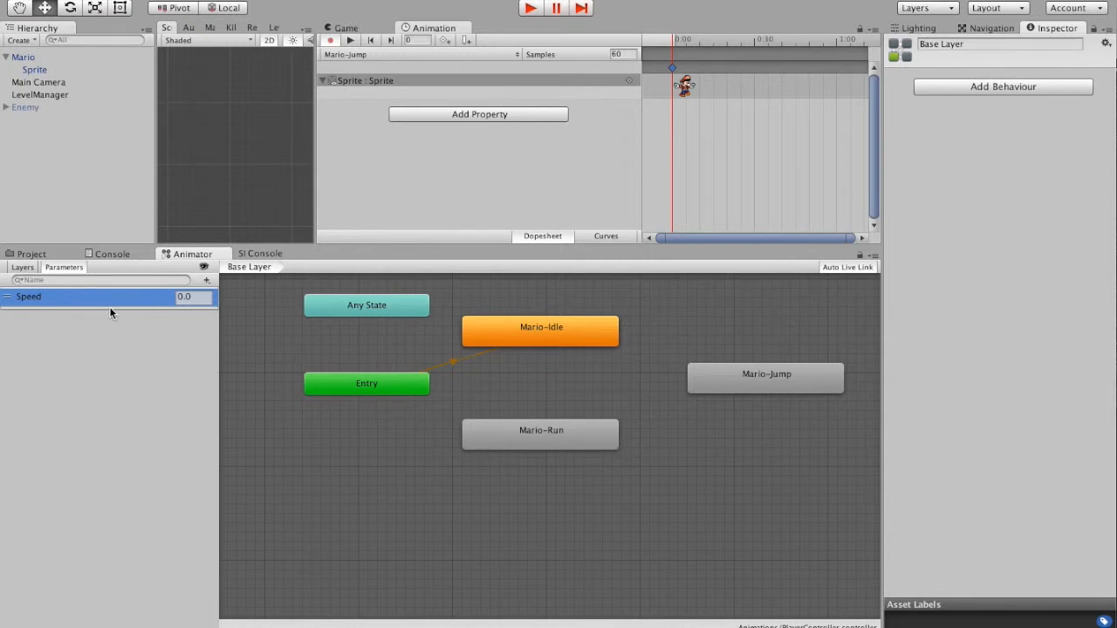
Step: Create transitions in both directions between the Mario-Idle and Mario-Run states
right_click(514, 338)
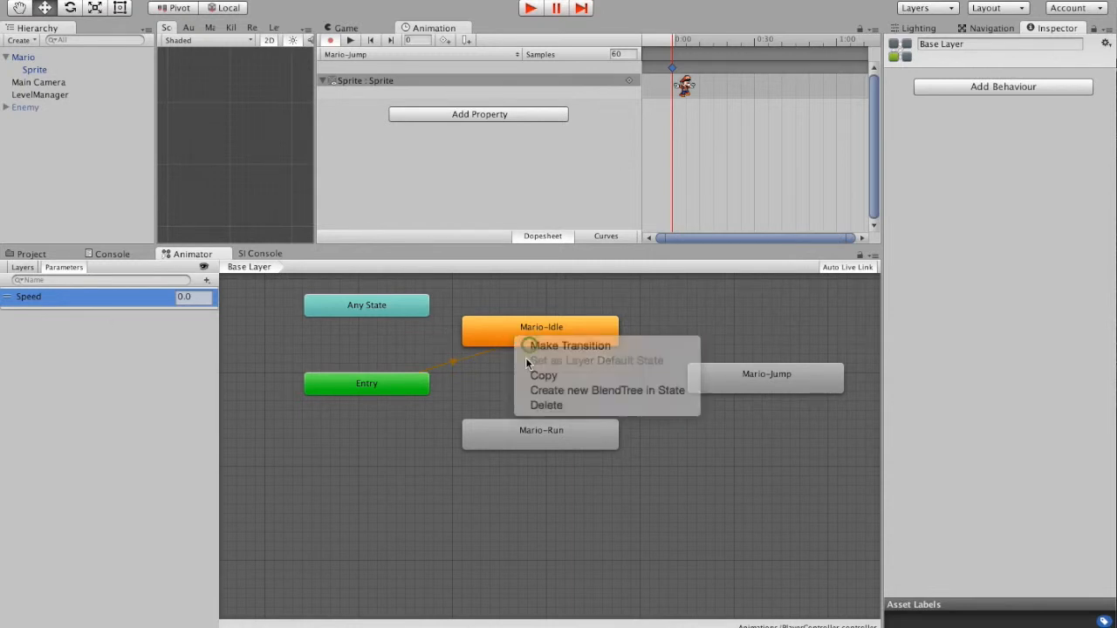
click(527, 346)
click(546, 439)
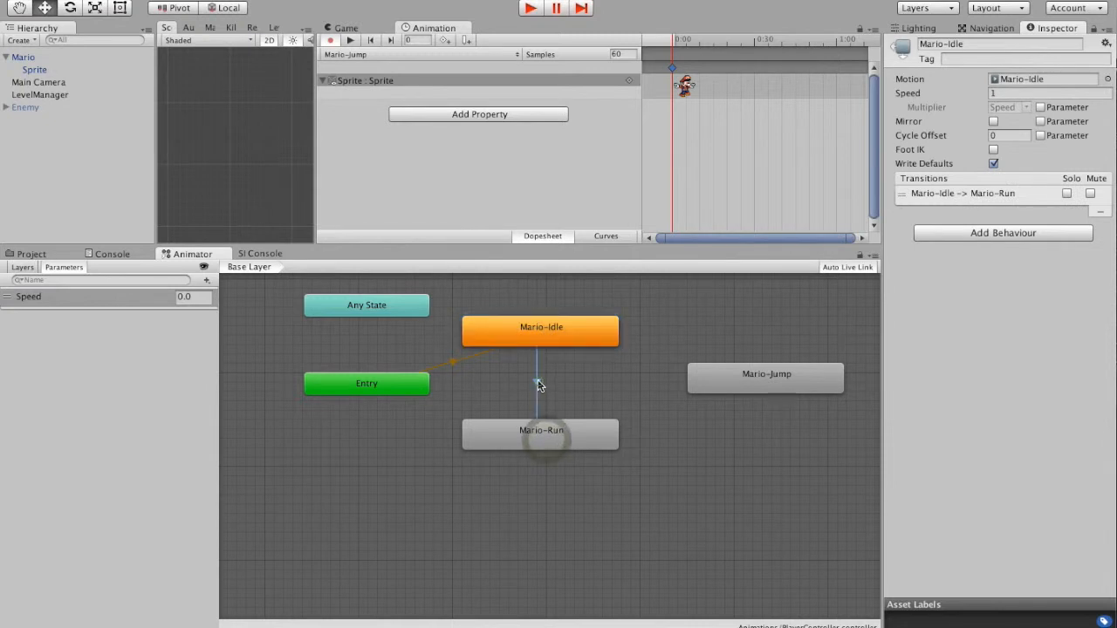
click(538, 384)
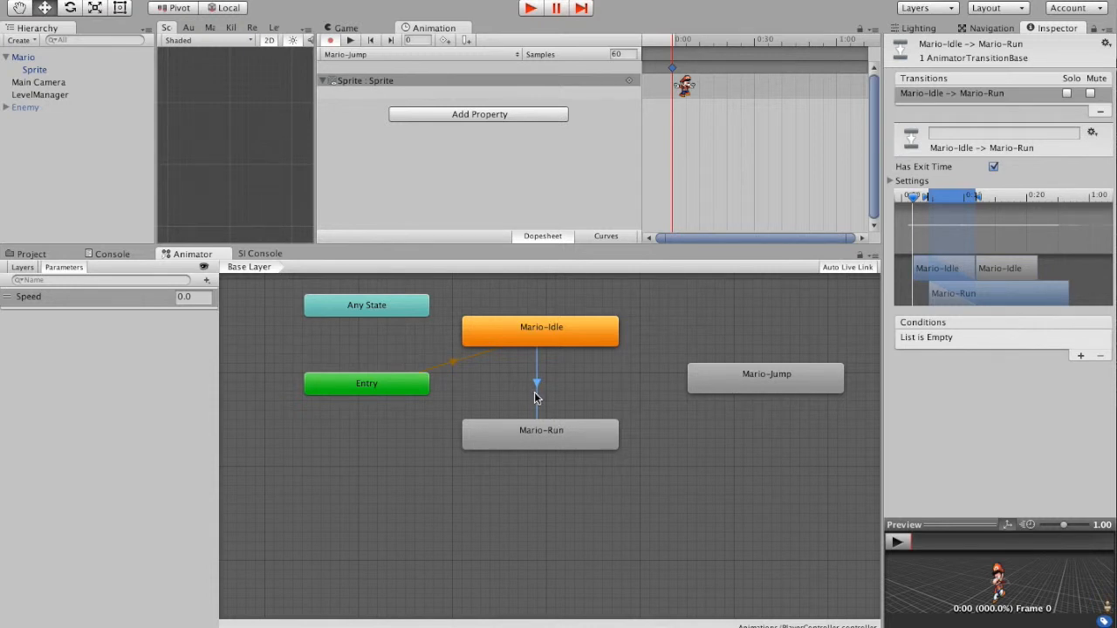
right_click(561, 431)
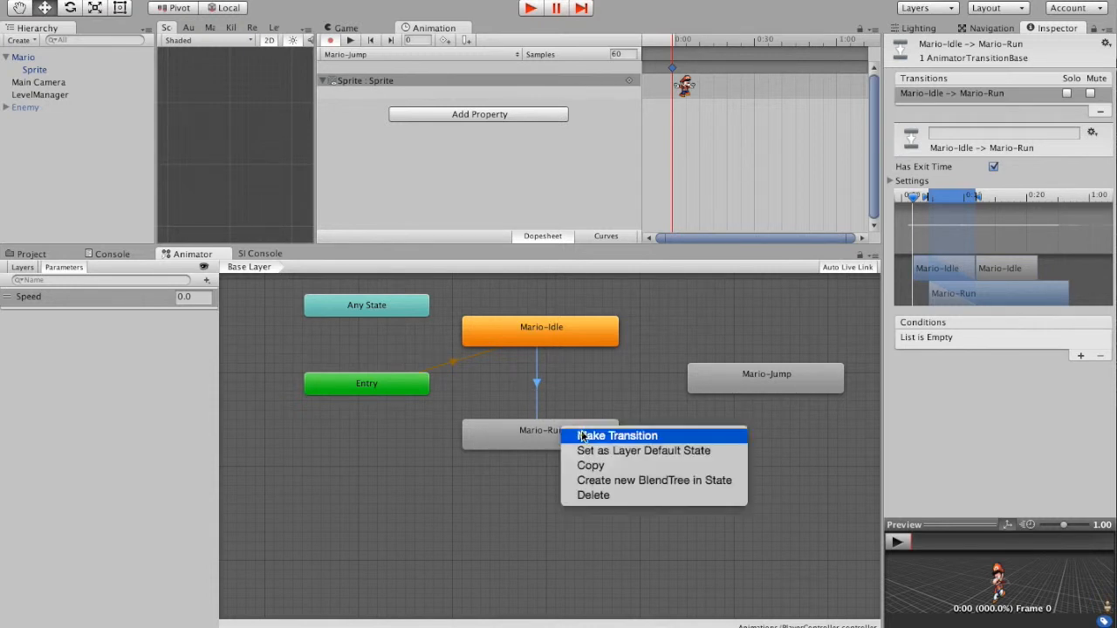
click(578, 434)
click(573, 342)
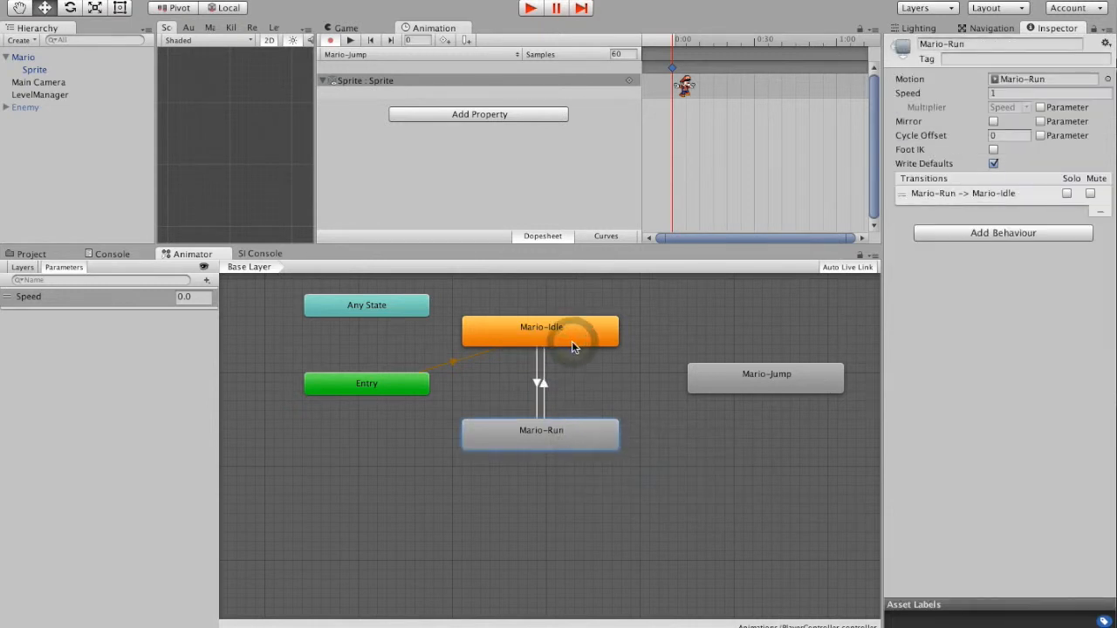
Step: Add a Bool parameter named Jump to the animator controller and delete it again
right_click(598, 338)
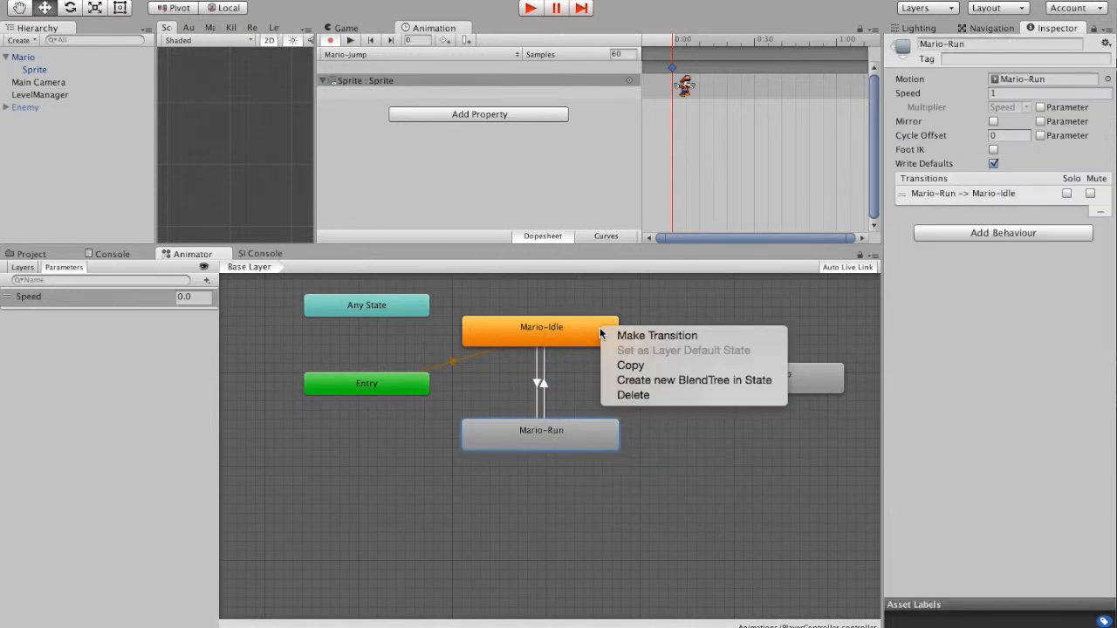
click(173, 339)
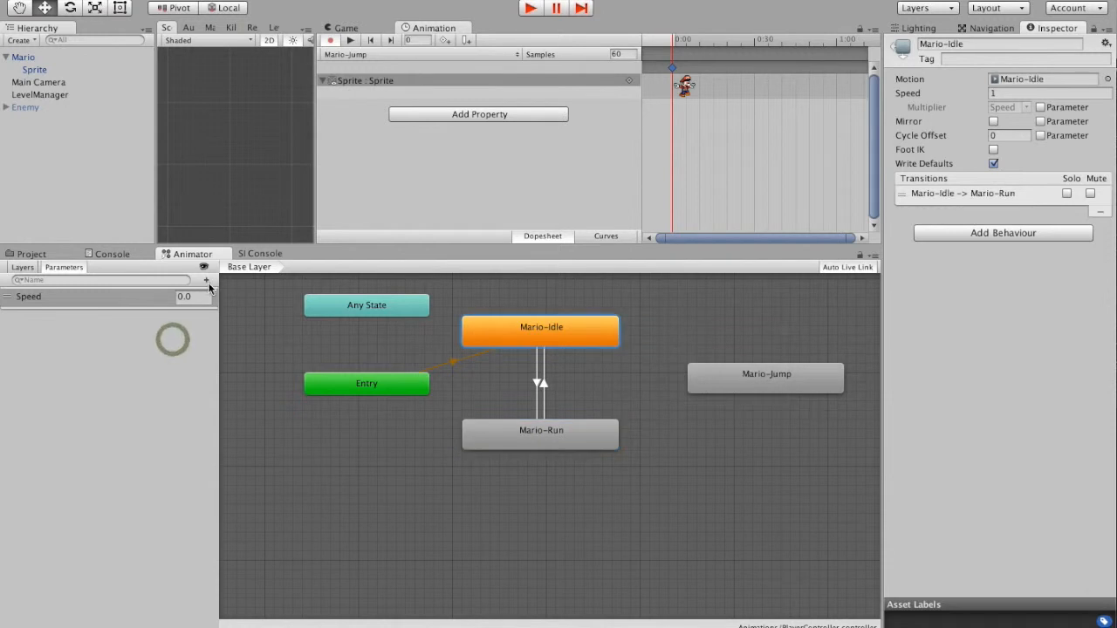
click(206, 280)
click(224, 321)
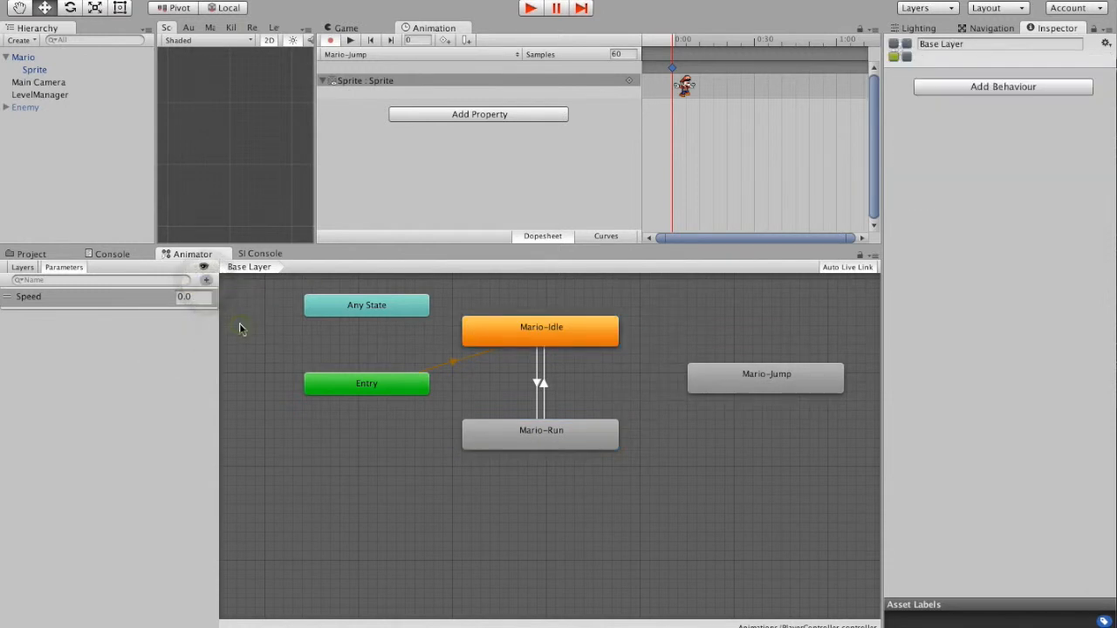
text(Jump)
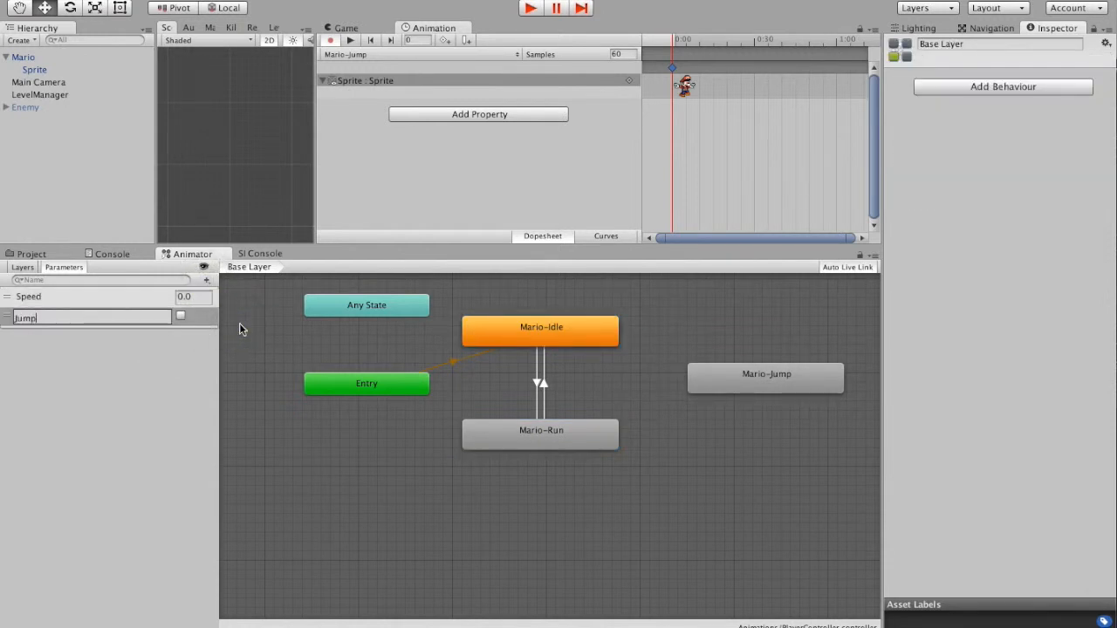
key(Return)
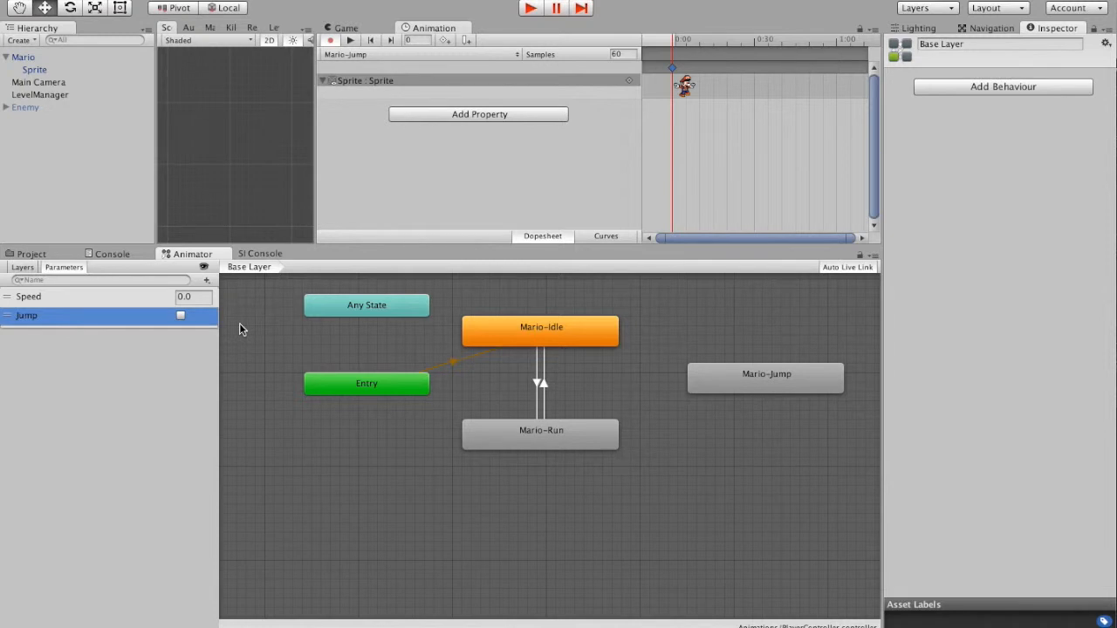
right_click(37, 315)
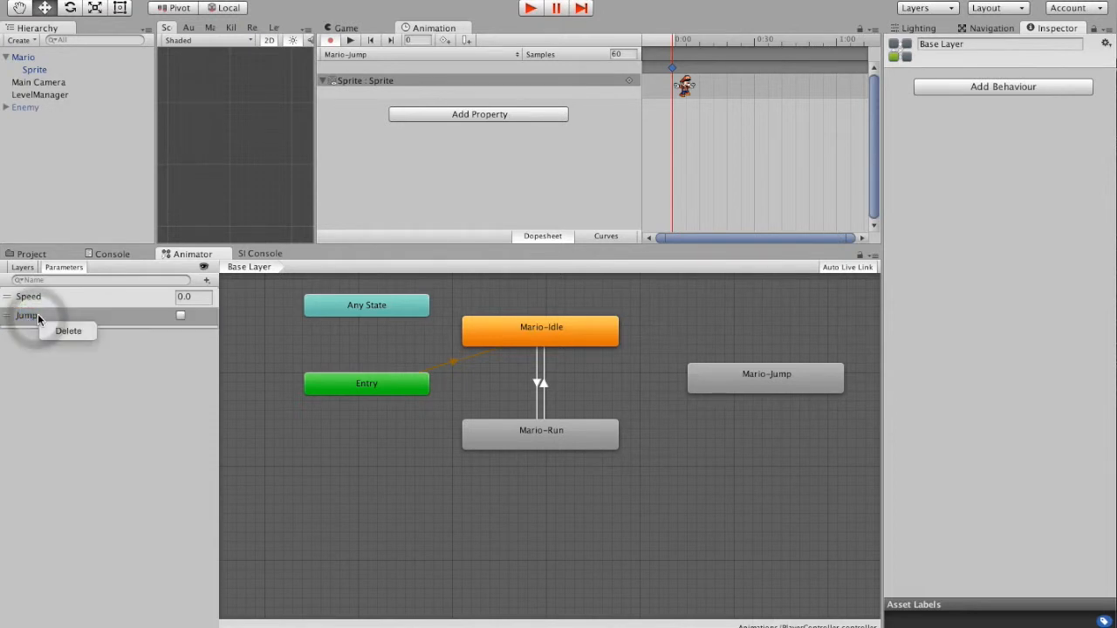
click(65, 330)
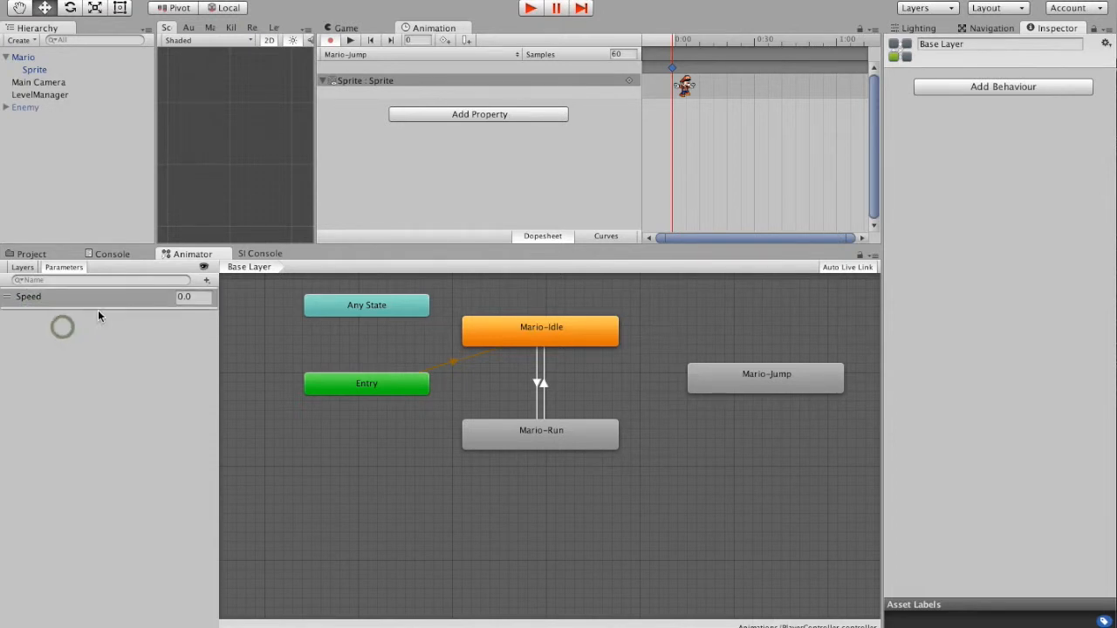
Step: Add a Bool parameter named InAir to the animator controller
click(207, 281)
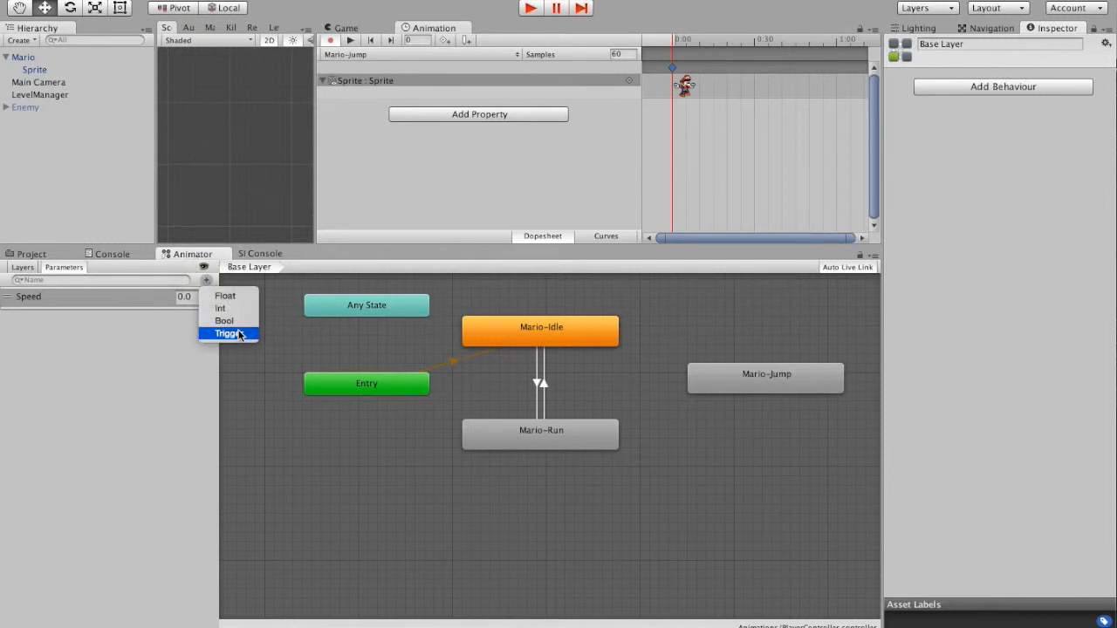
click(225, 322)
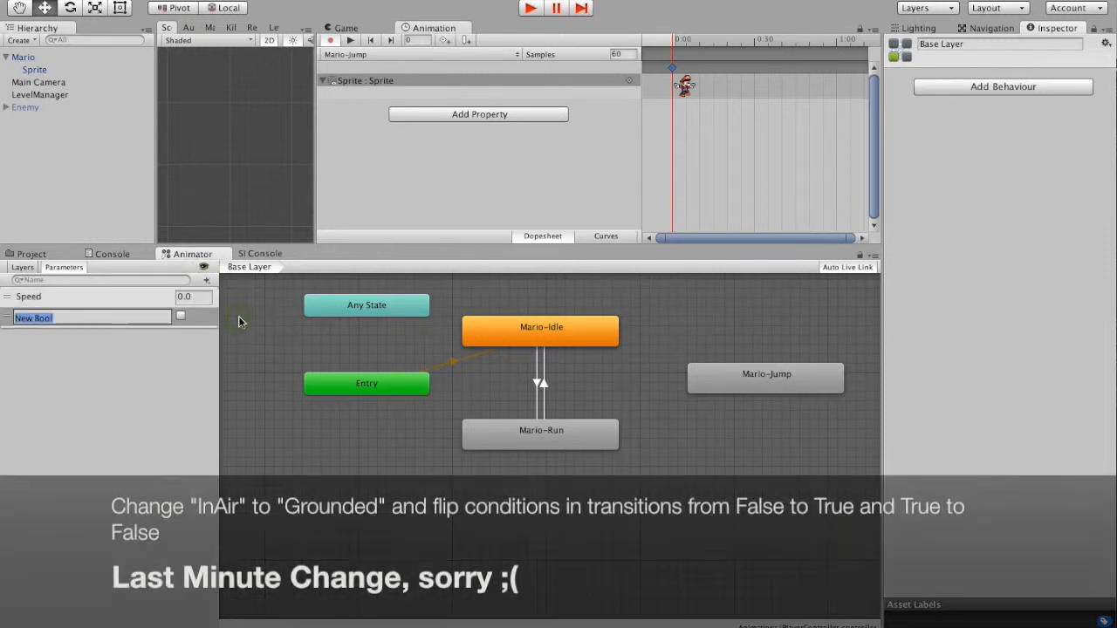
text(InA)
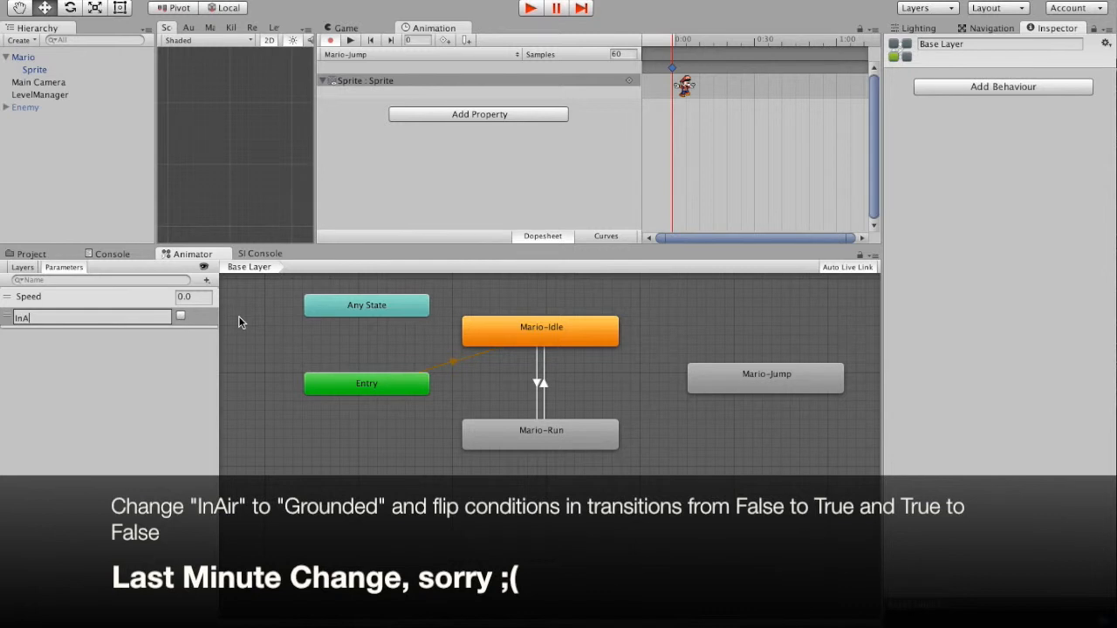
text(ir)
key(Return)
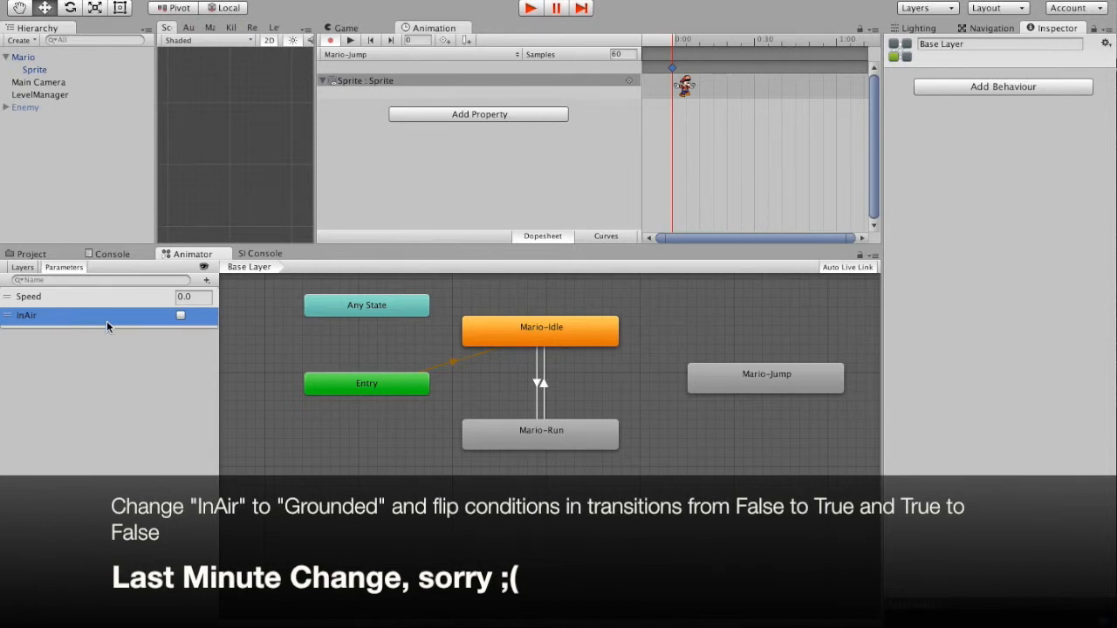
Step: Create transitions in both directions between the Mario-Idle and Mario-Jump states
right_click(601, 345)
click(663, 336)
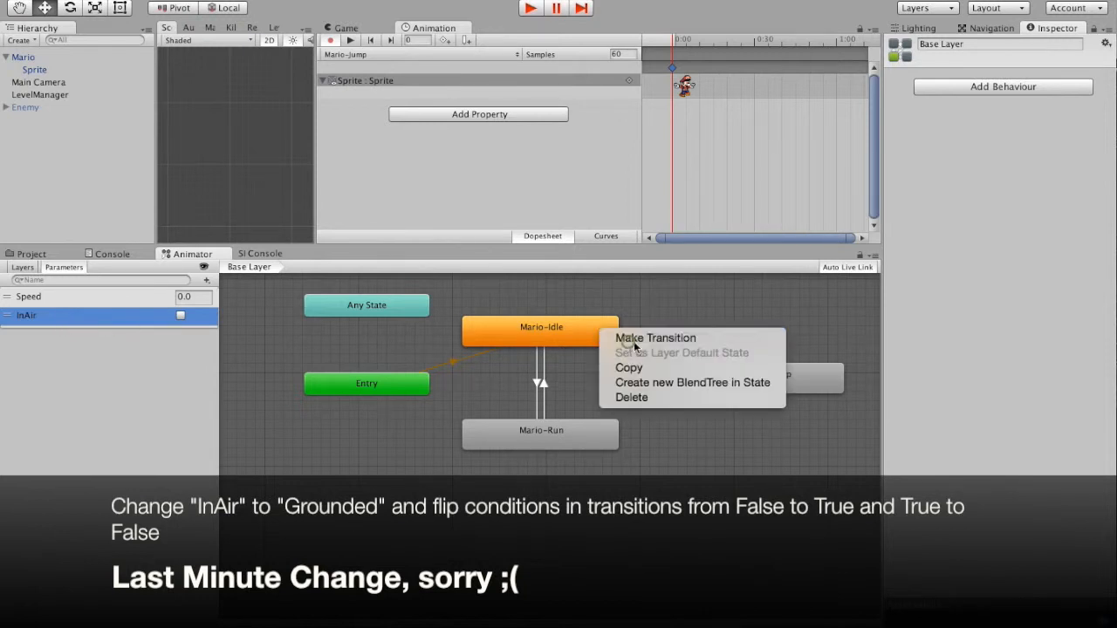
click(712, 375)
right_click(710, 383)
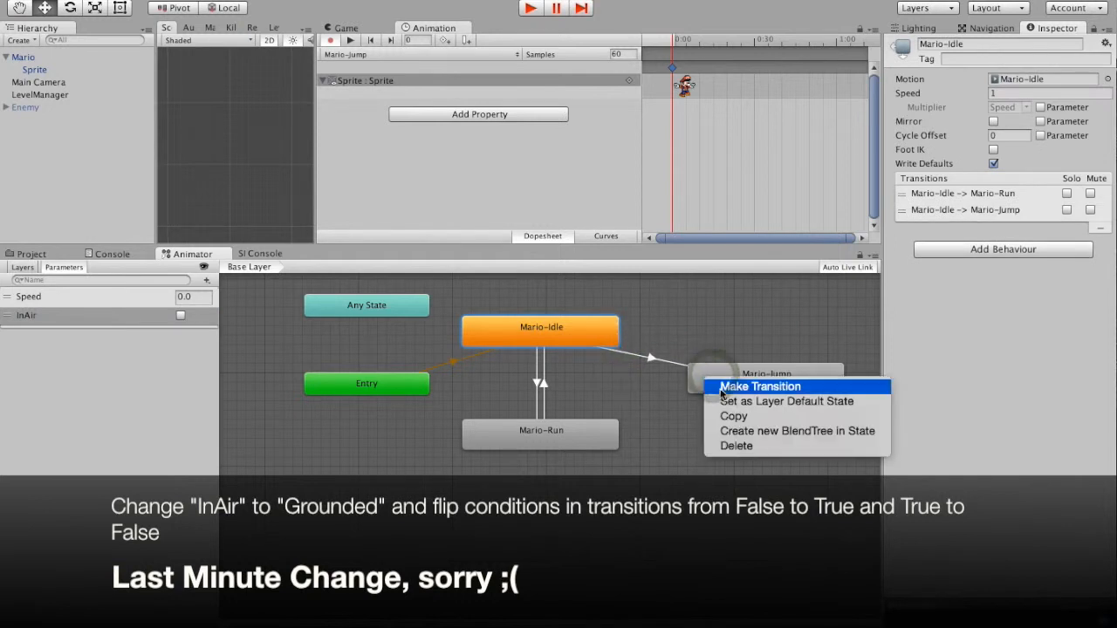
click(733, 386)
click(608, 340)
Step: Create a one-way transition from the Mario-Run state to the Mario-Jump state
right_click(601, 437)
click(638, 439)
click(706, 378)
right_click(704, 373)
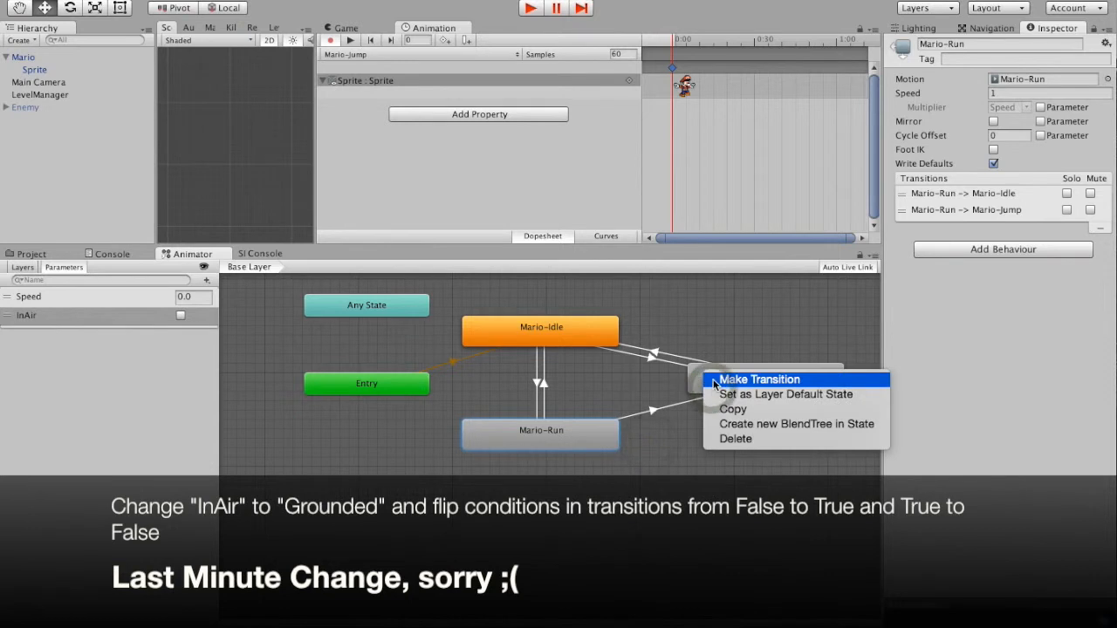
key(Escape)
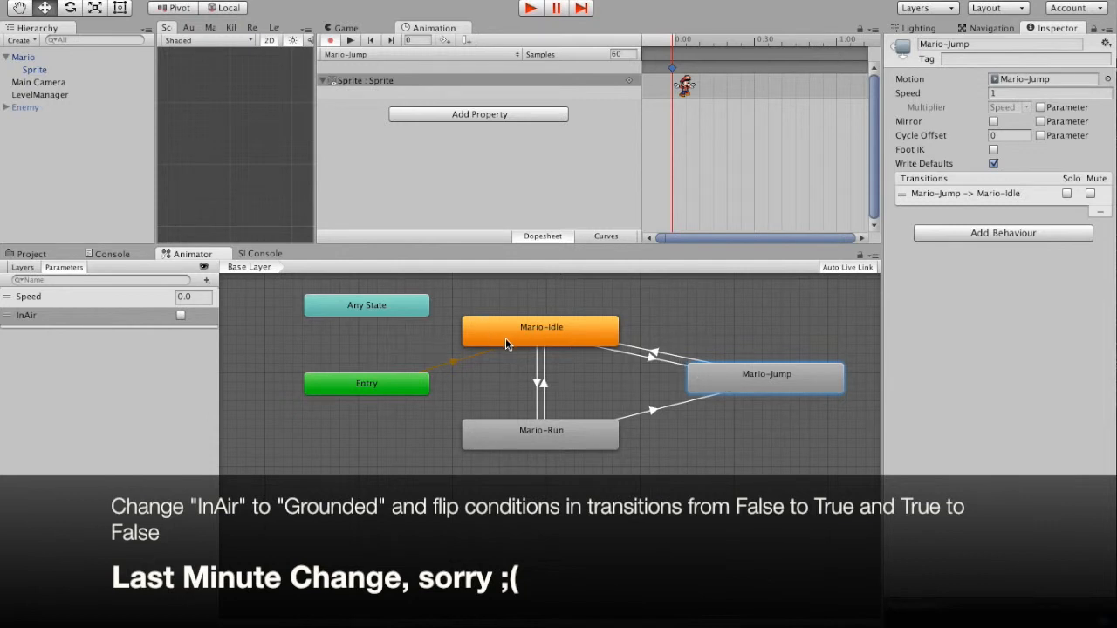
Step: Give the Mario-Idle to Mario-Run transition the condition Speed Greater than 0.01
click(537, 366)
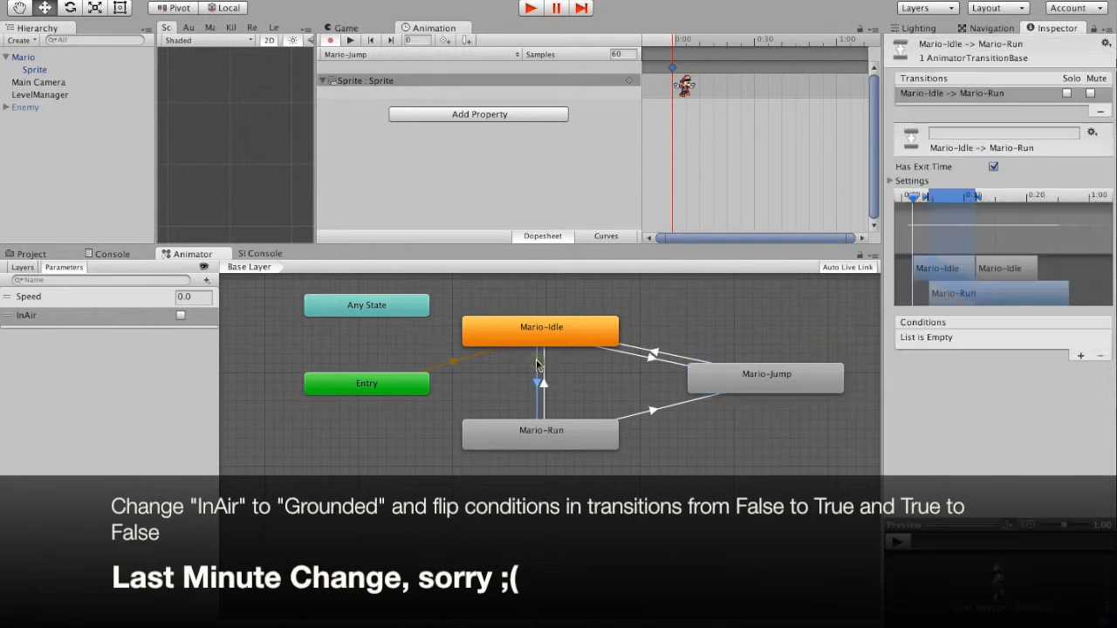
click(1080, 355)
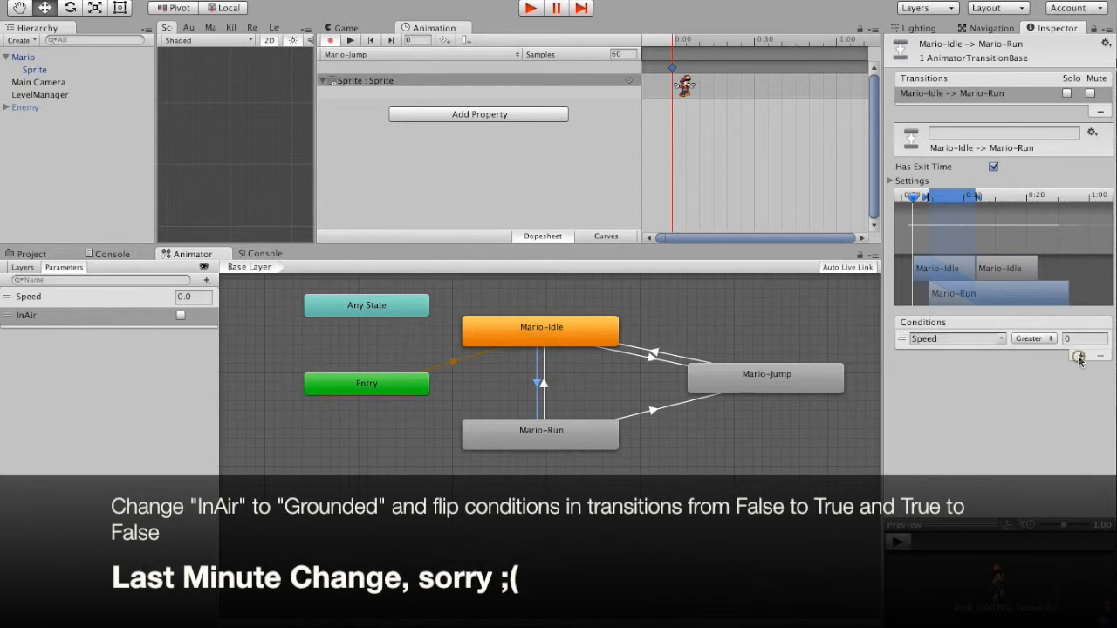
click(1073, 339)
text(0.01)
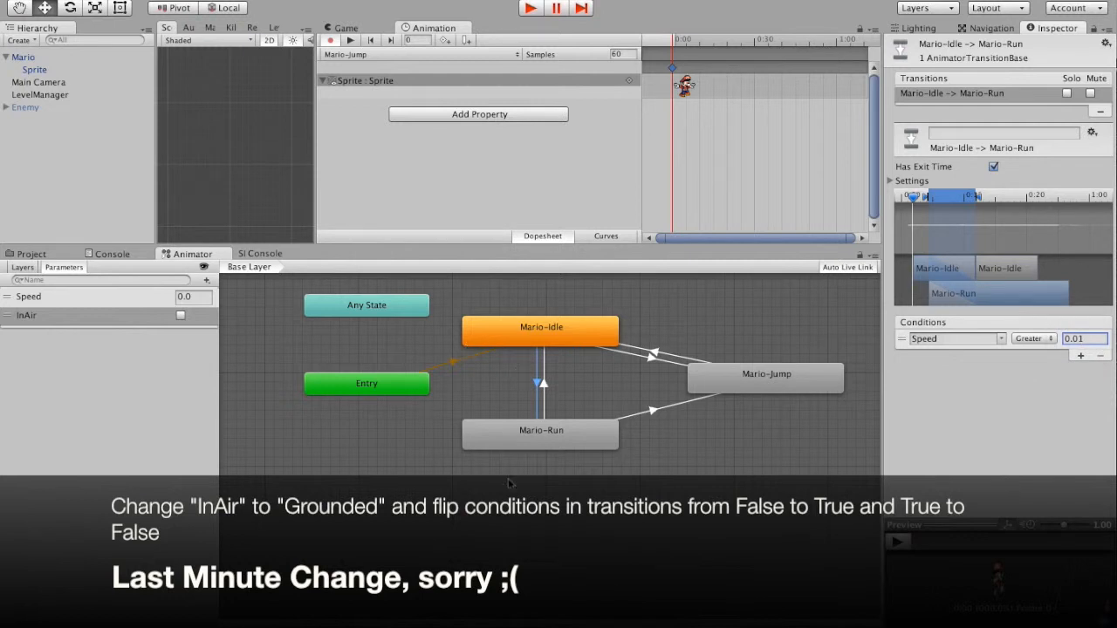
Step: Give the Mario-Run to Mario-Idle transition the condition Speed Less than 0.01
click(542, 385)
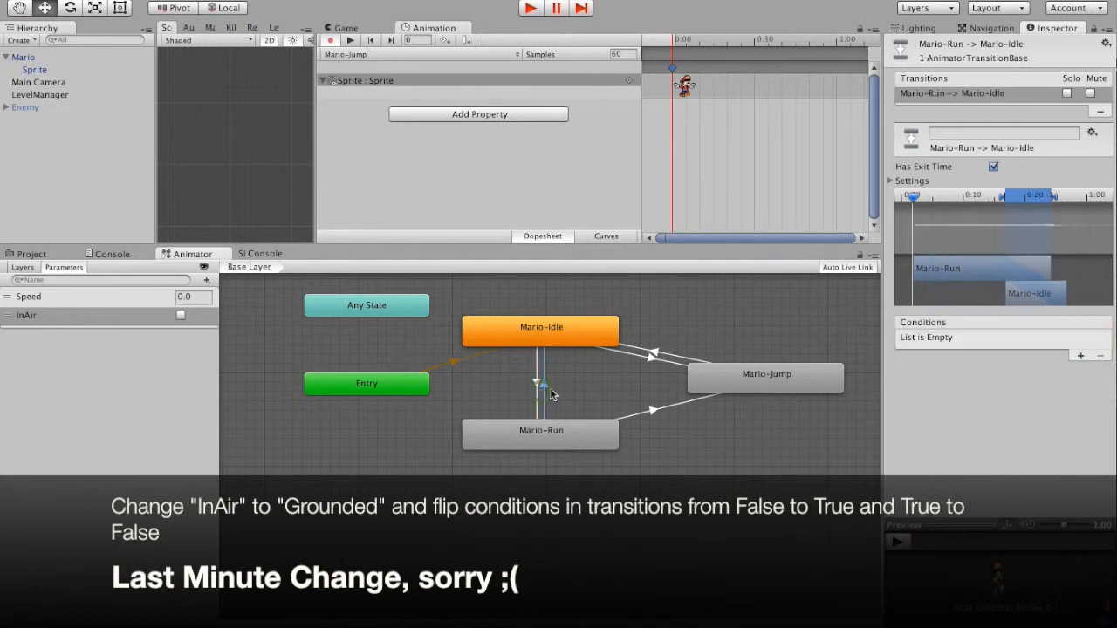
click(1080, 356)
click(1035, 338)
click(1040, 346)
click(1083, 340)
text(0.01)
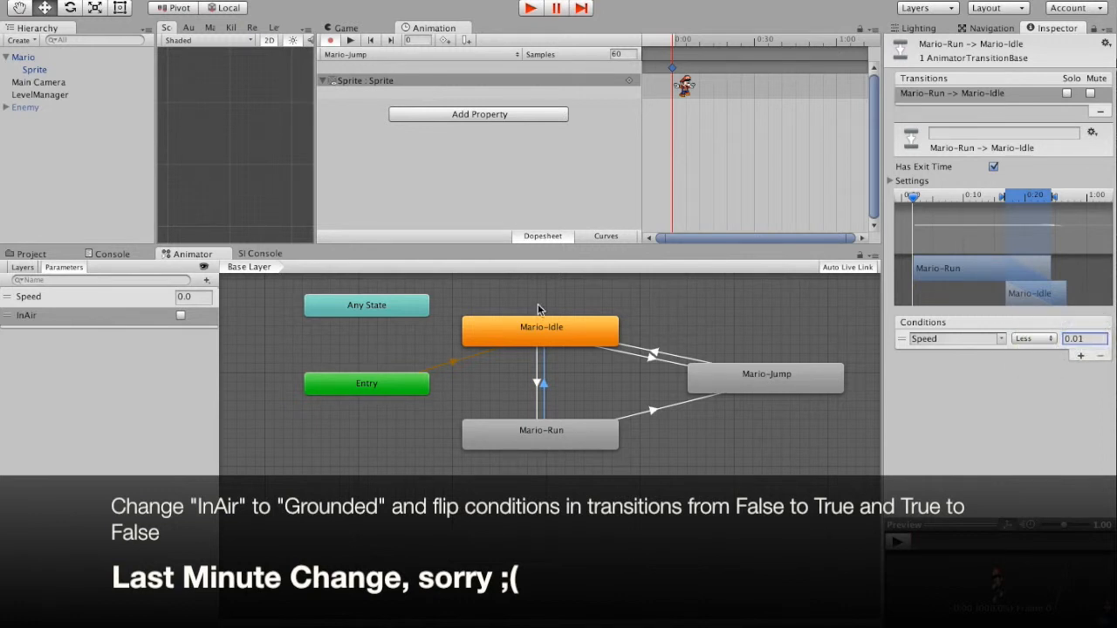
Step: Give the Mario-Run to Mario-Jump transition the condition InAir true
click(647, 418)
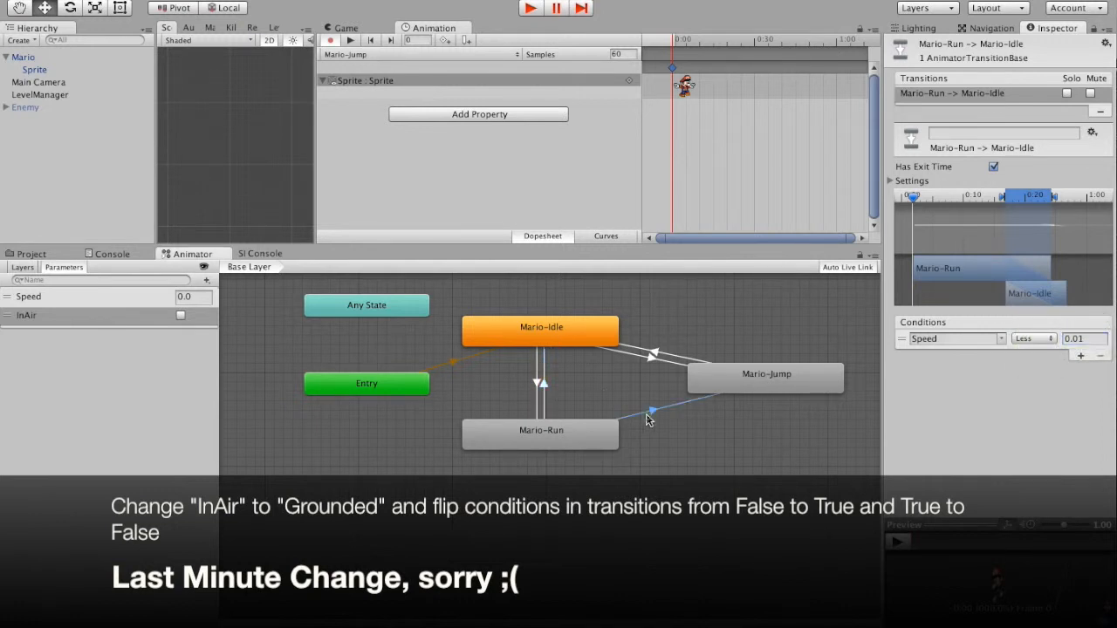
click(1081, 355)
click(967, 338)
click(1000, 338)
click(1013, 366)
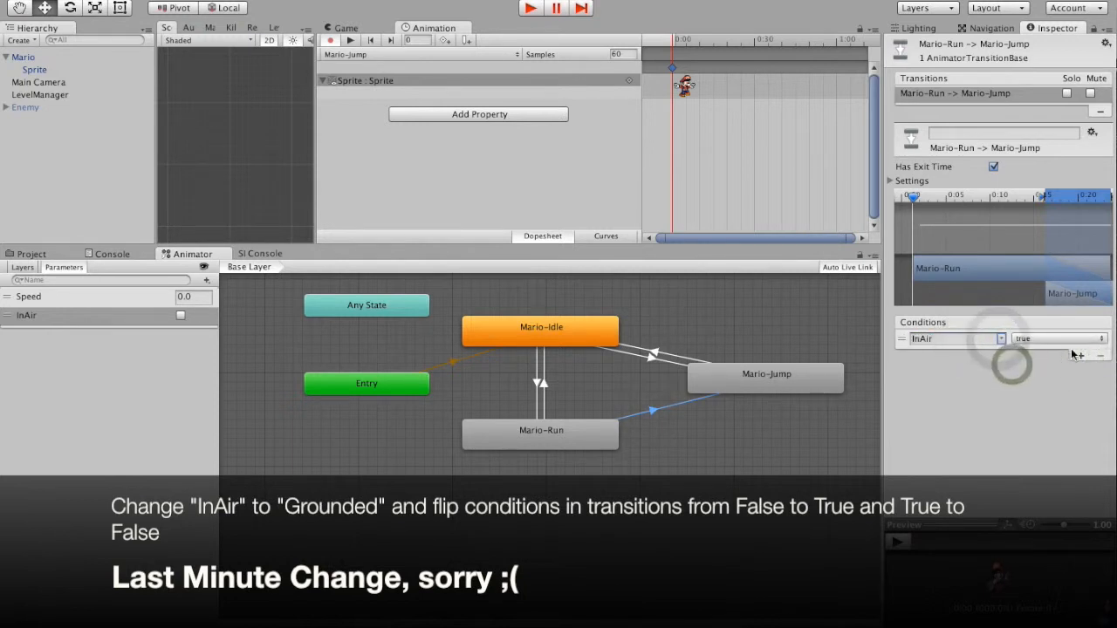
Step: Give the Mario-Idle to Mario-Jump transition the condition InAir true
click(688, 363)
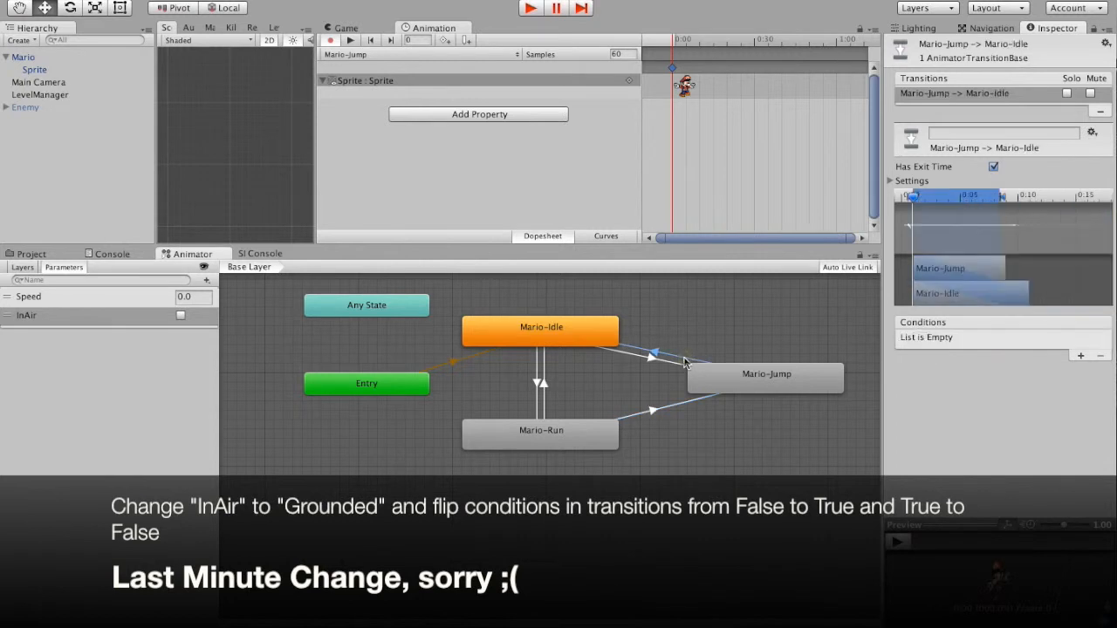
click(664, 356)
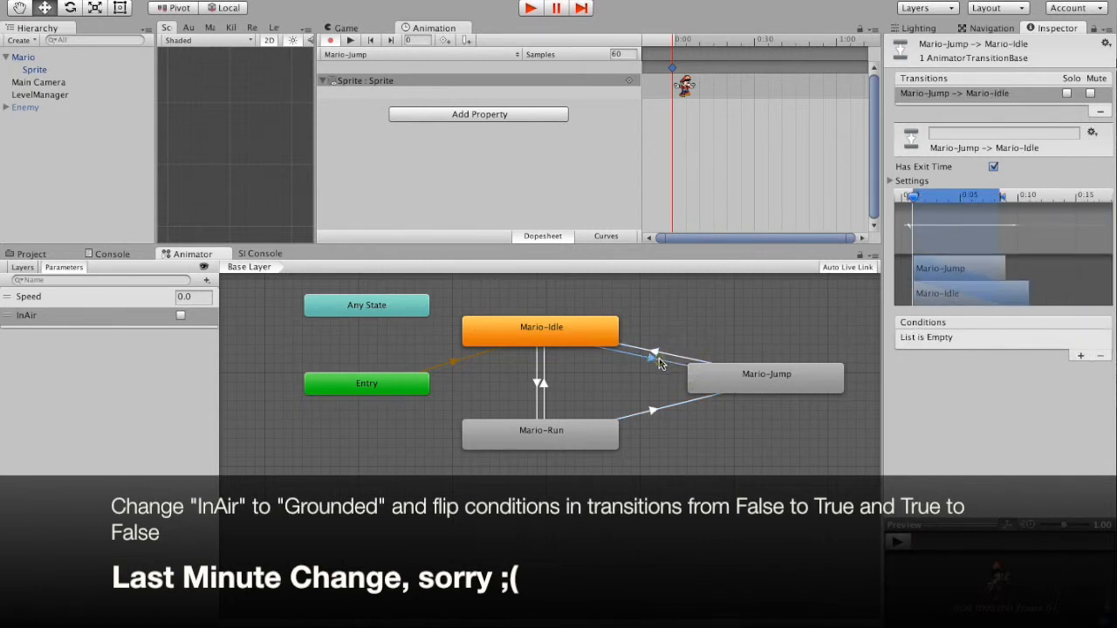
click(1079, 357)
click(1000, 339)
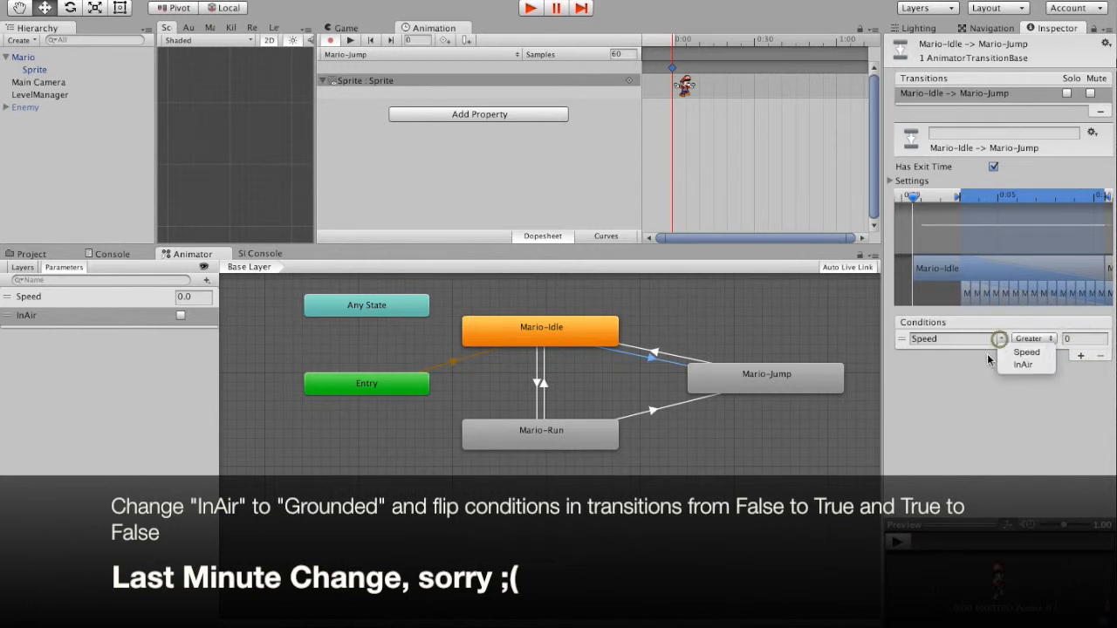
click(1022, 365)
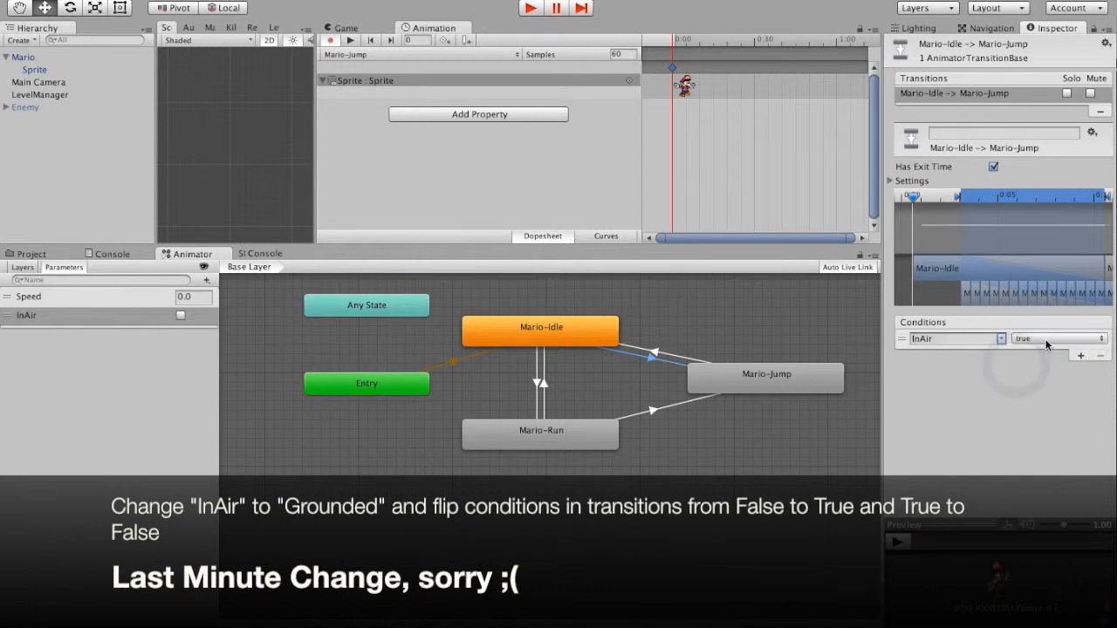
Step: Give the Mario-Jump to Mario-Idle transition the condition InAir false
click(656, 354)
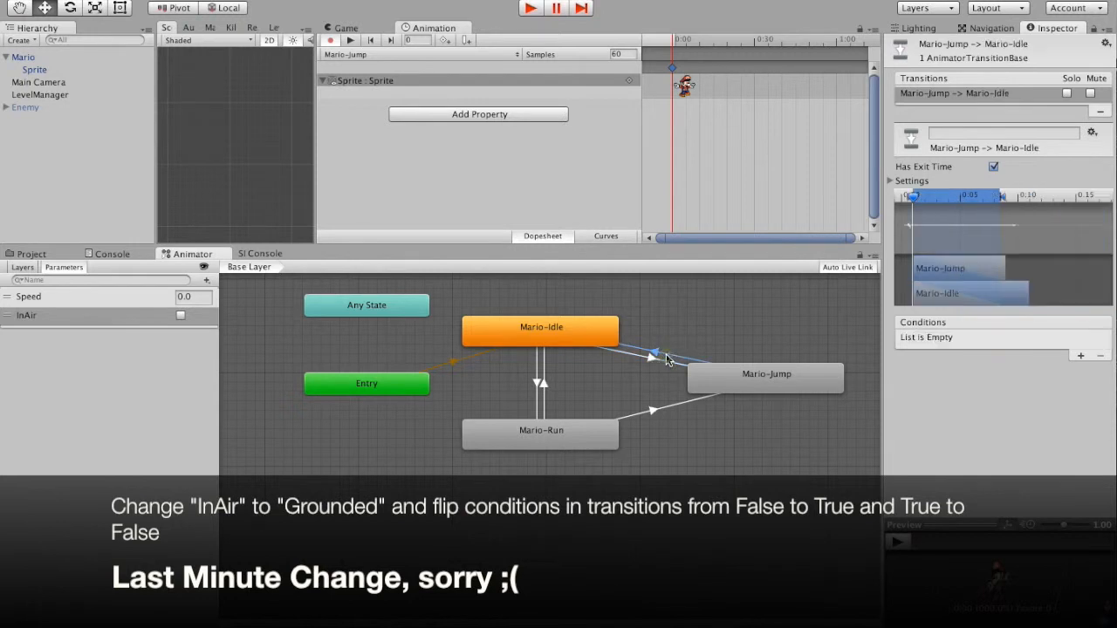
click(1079, 356)
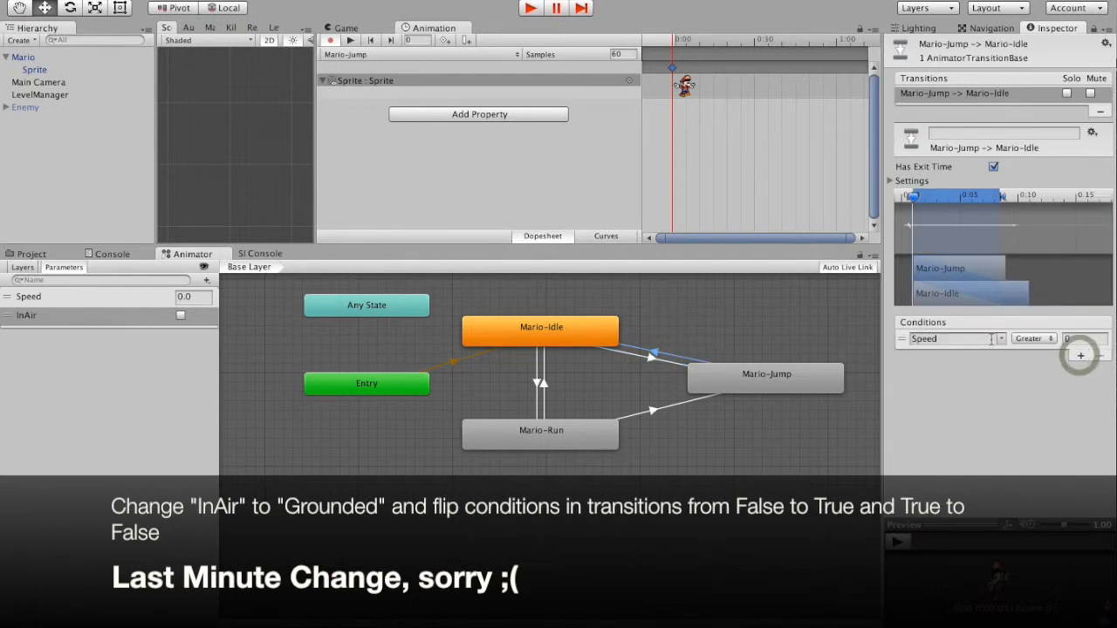
click(1001, 338)
click(1020, 365)
click(1031, 339)
click(1041, 355)
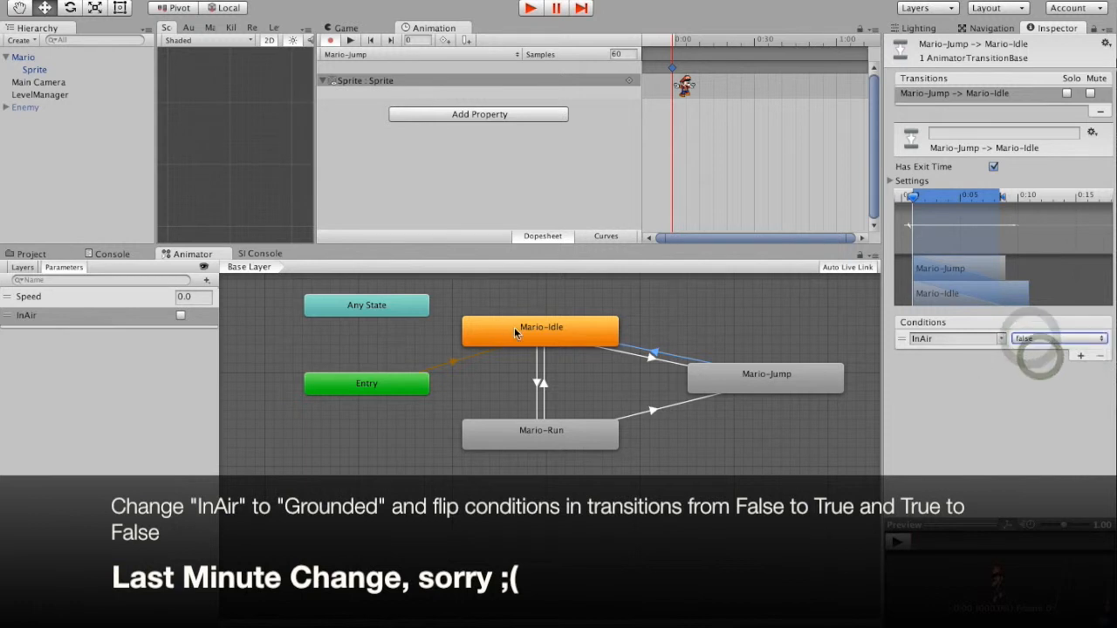
Step: Turn off Has Exit Time for both transitions between Mario-Idle and Mario-Run
click(539, 381)
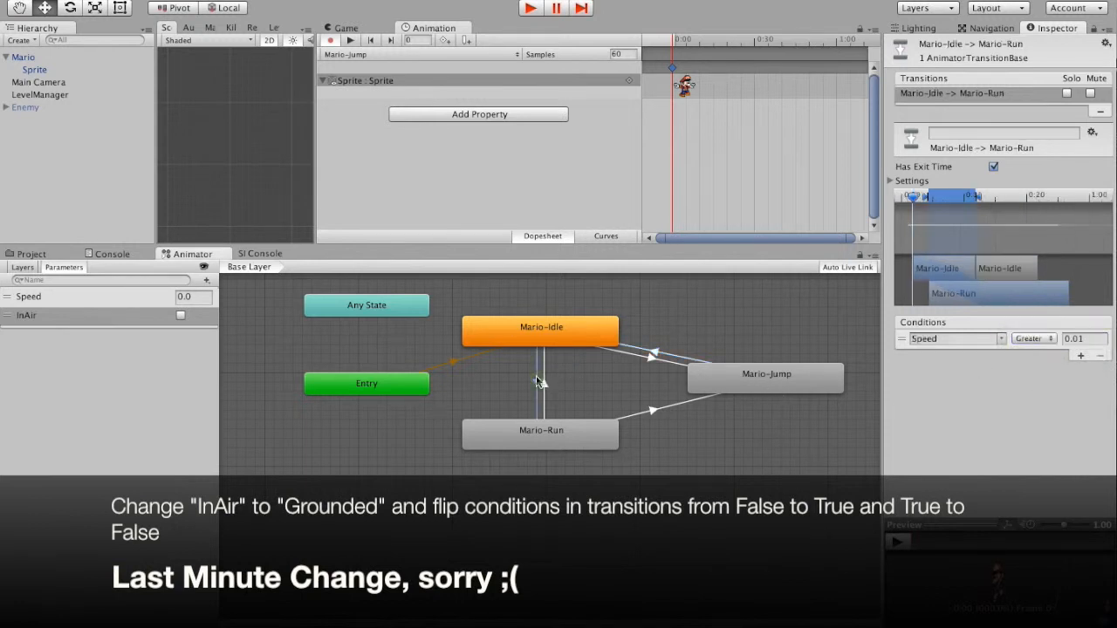
click(994, 167)
click(542, 383)
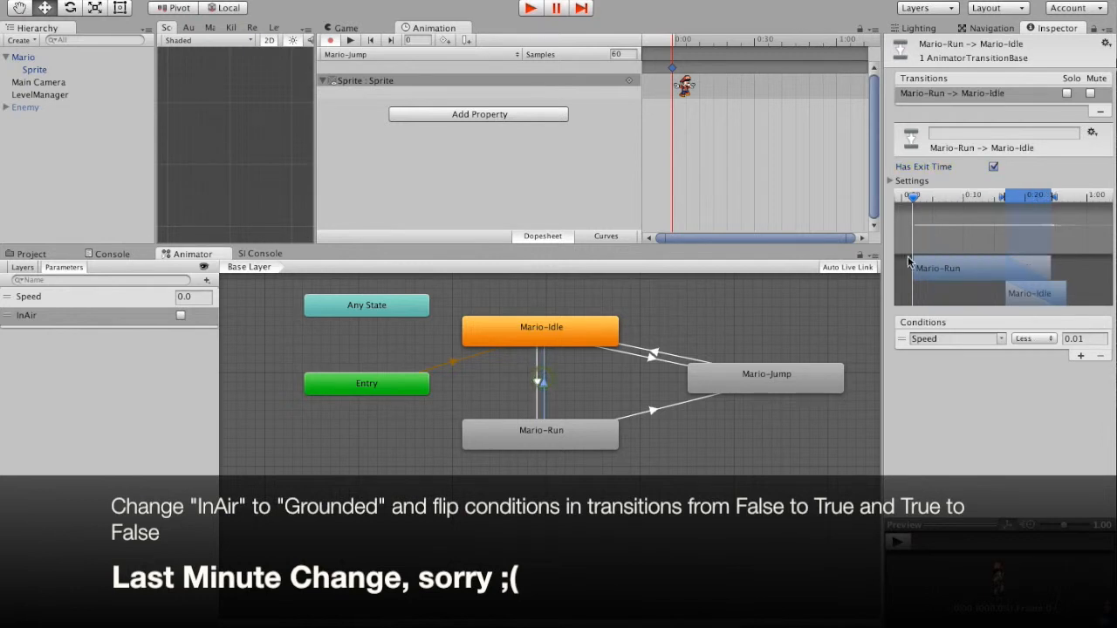
click(993, 167)
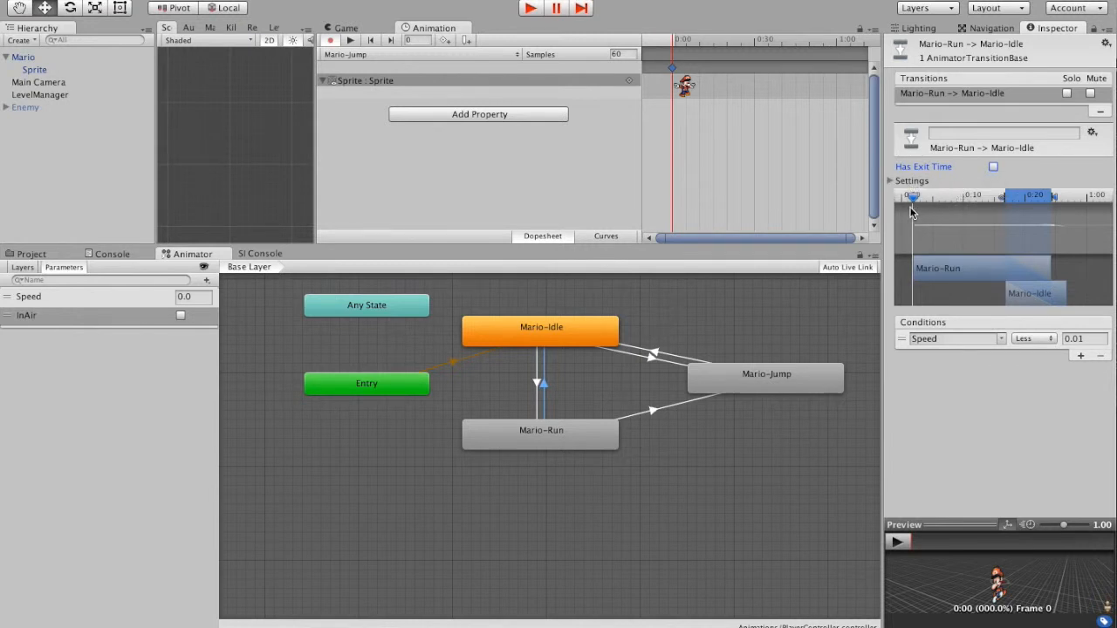
Step: Turn off Has Exit Time for the Mario-Run to Mario-Jump, Mario-Idle to Mario-Jump and Mario-Jump to Mario-Idle transitions
click(647, 418)
click(993, 166)
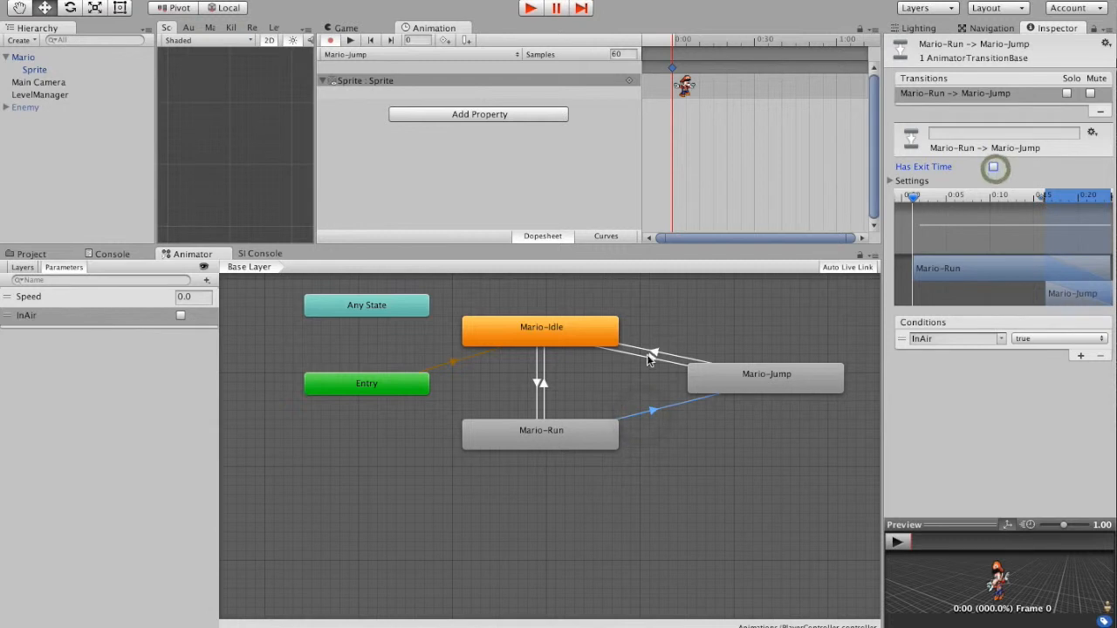
click(647, 355)
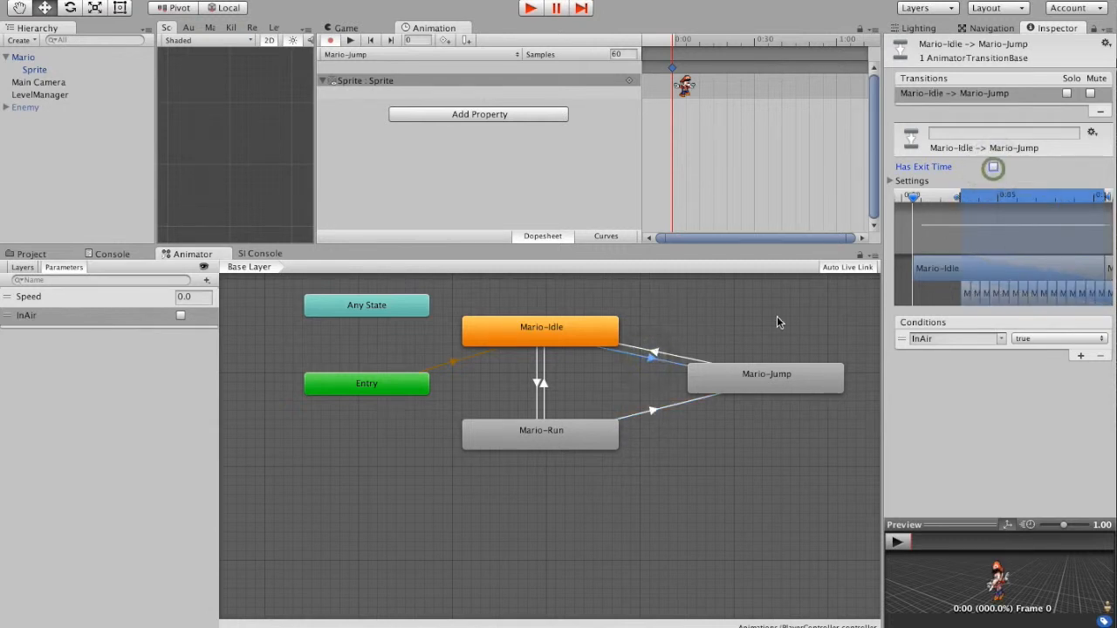
click(684, 362)
click(993, 166)
Step: Play the previews of the Mario-Jump to Mario-Idle and Mario-Run to Mario-Idle transitions
click(898, 542)
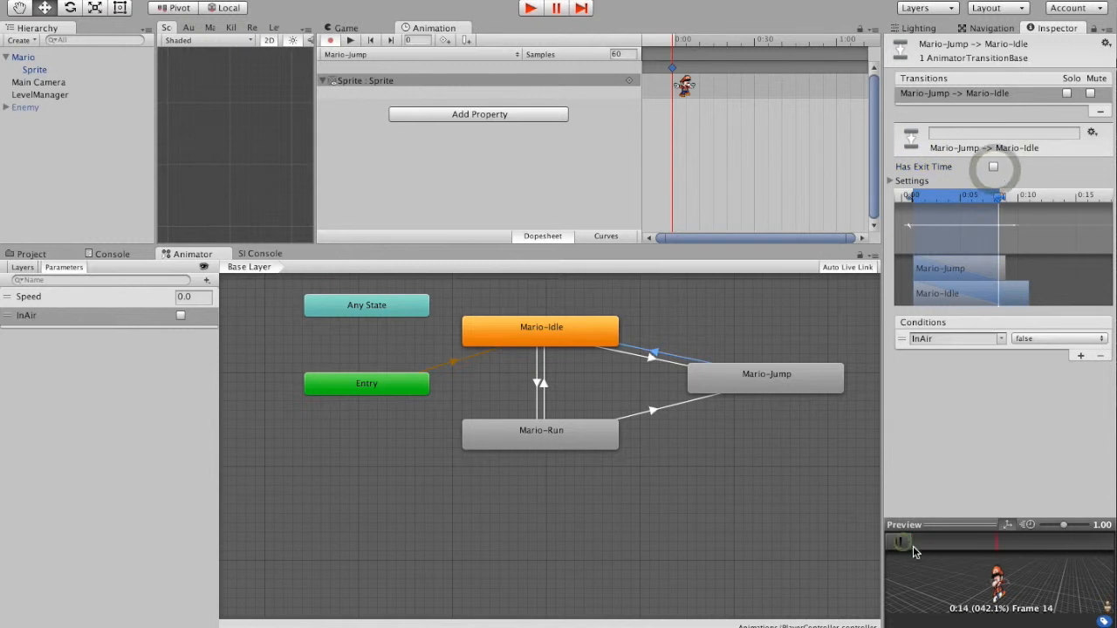
click(1023, 586)
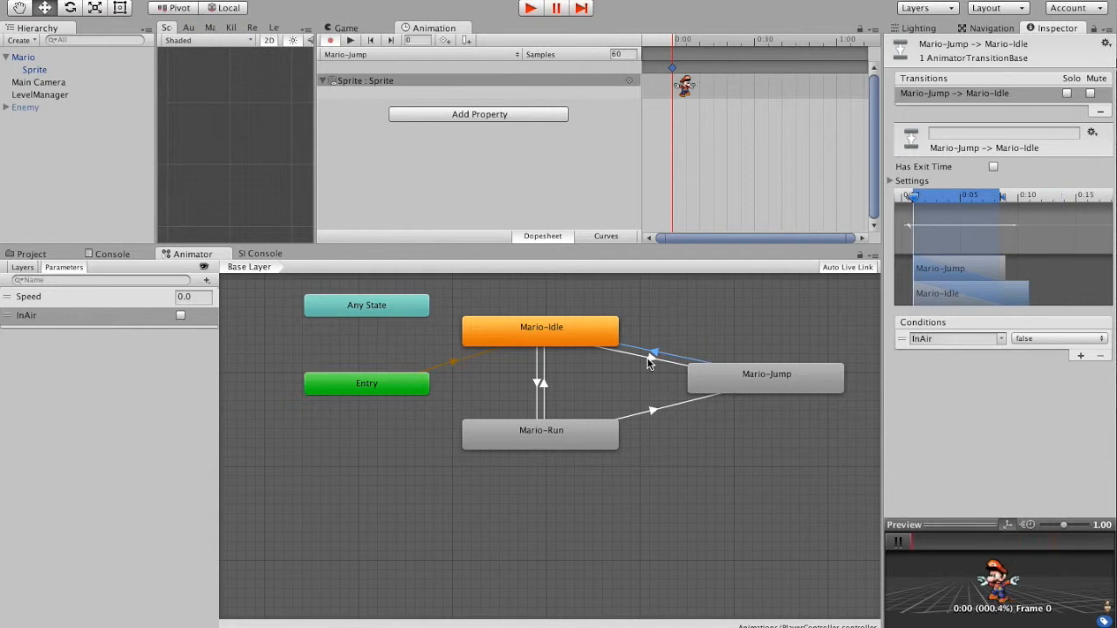
click(543, 371)
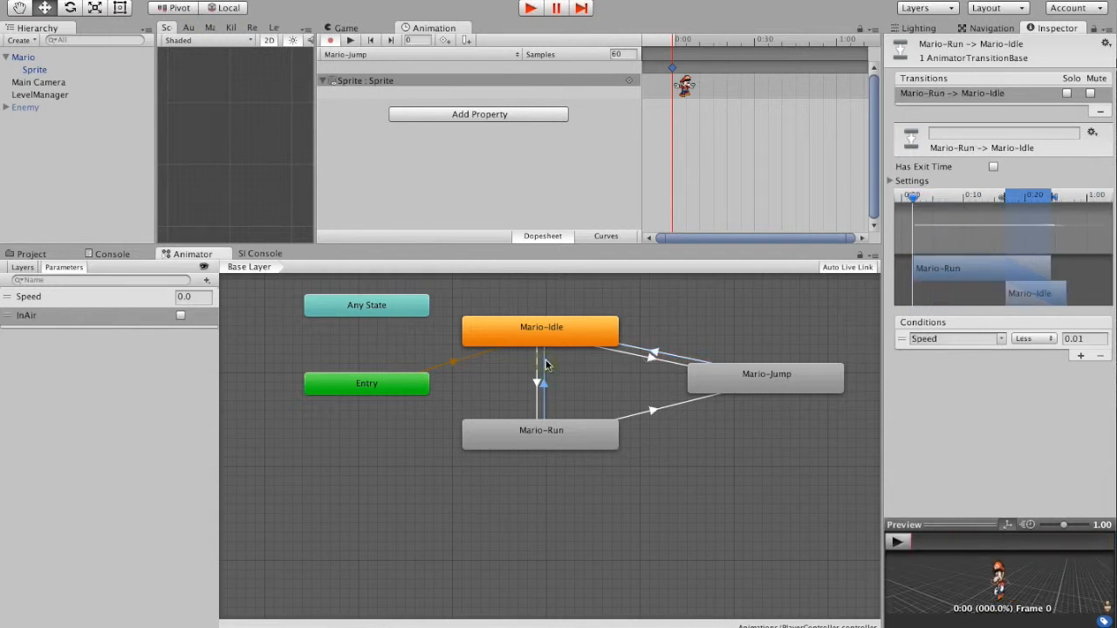
click(897, 542)
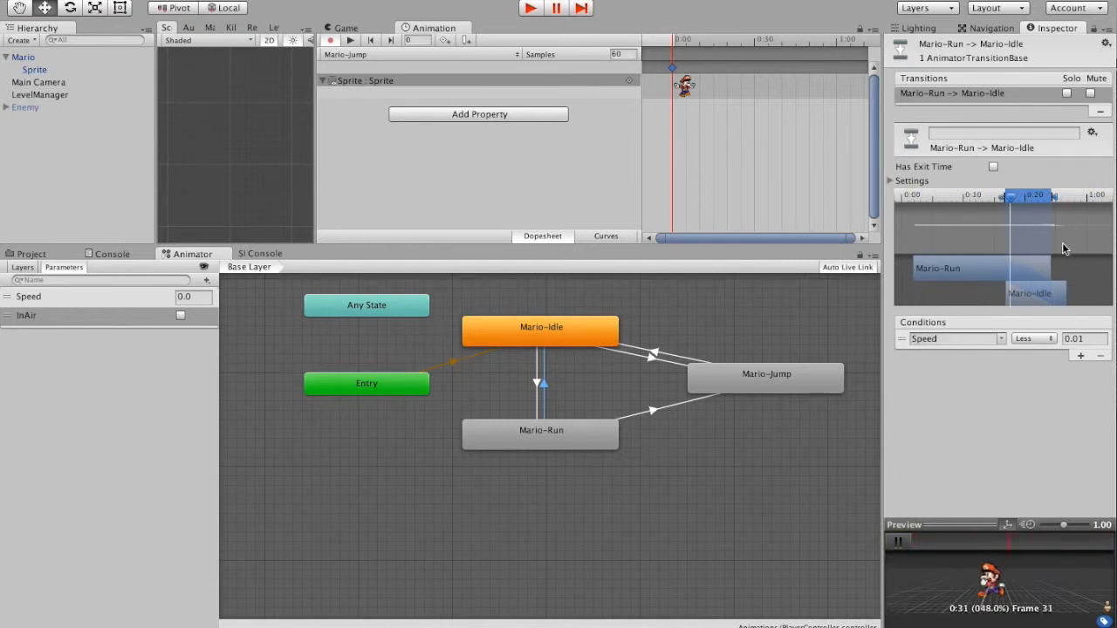
Step: Deselect the transition and save the scene
click(613, 382)
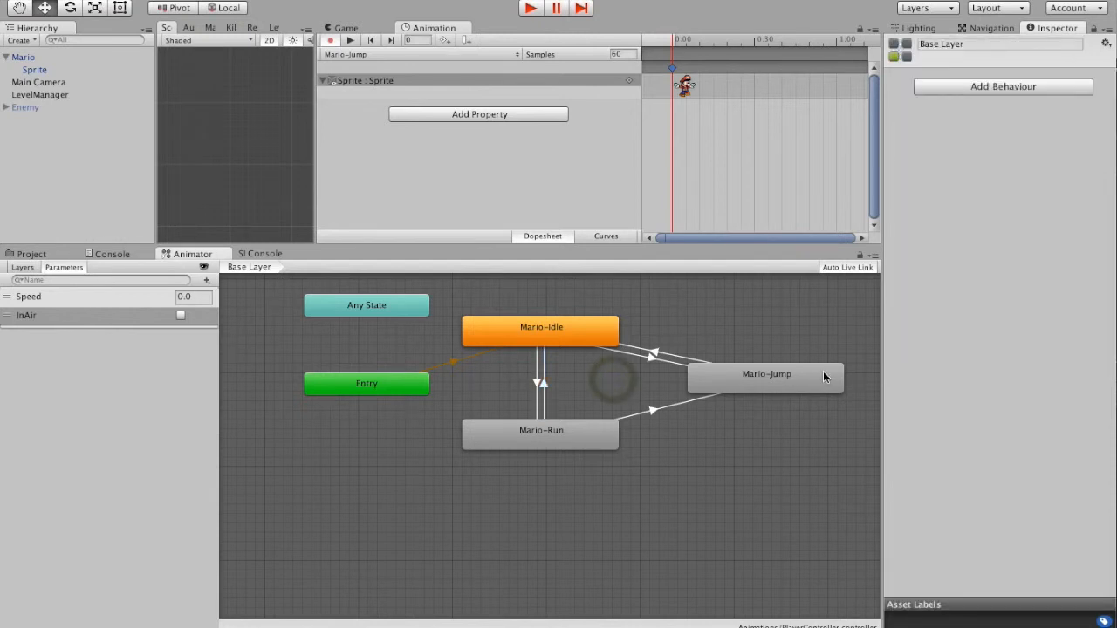
key(super+s)
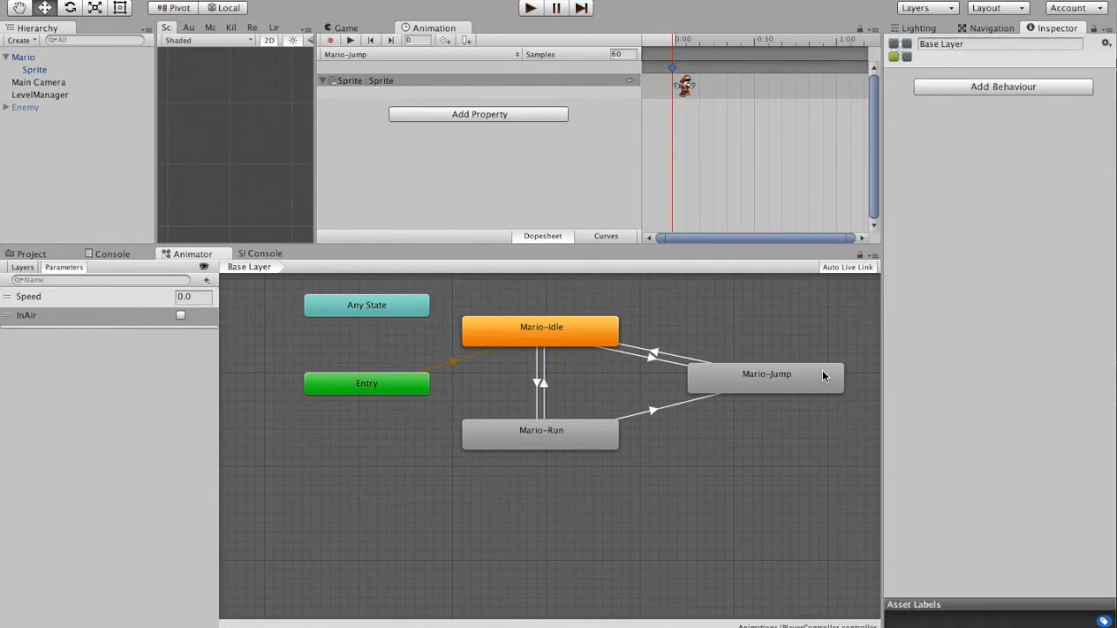
Step: Open the MarioController script attached to the Mario object and enlarge the code editor area to show full lines
drag(559, 245, 533, 360)
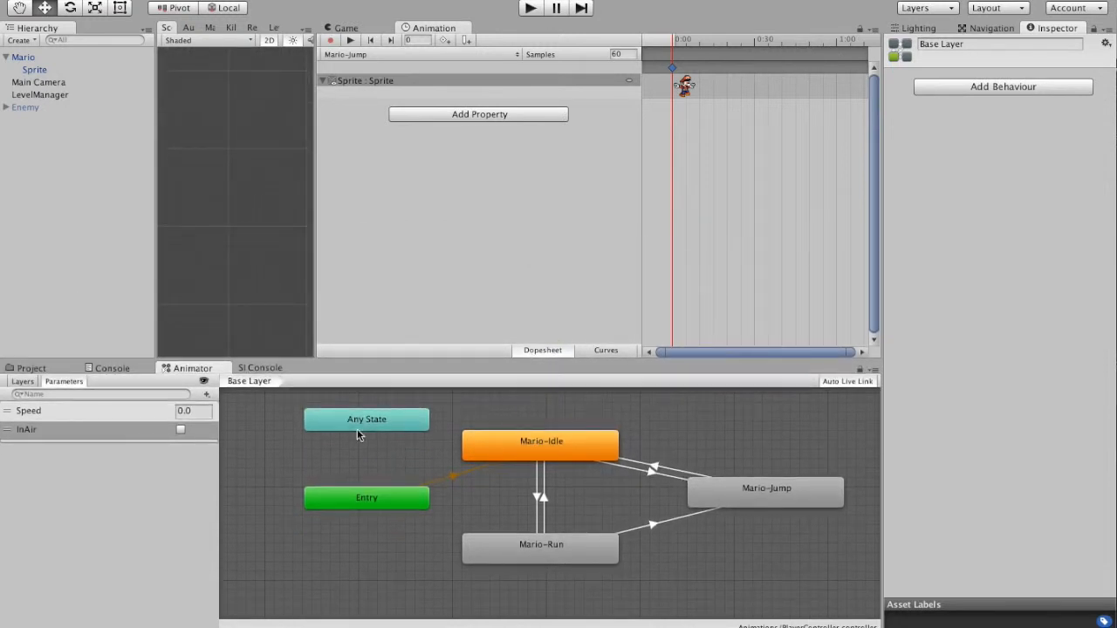
click(33, 58)
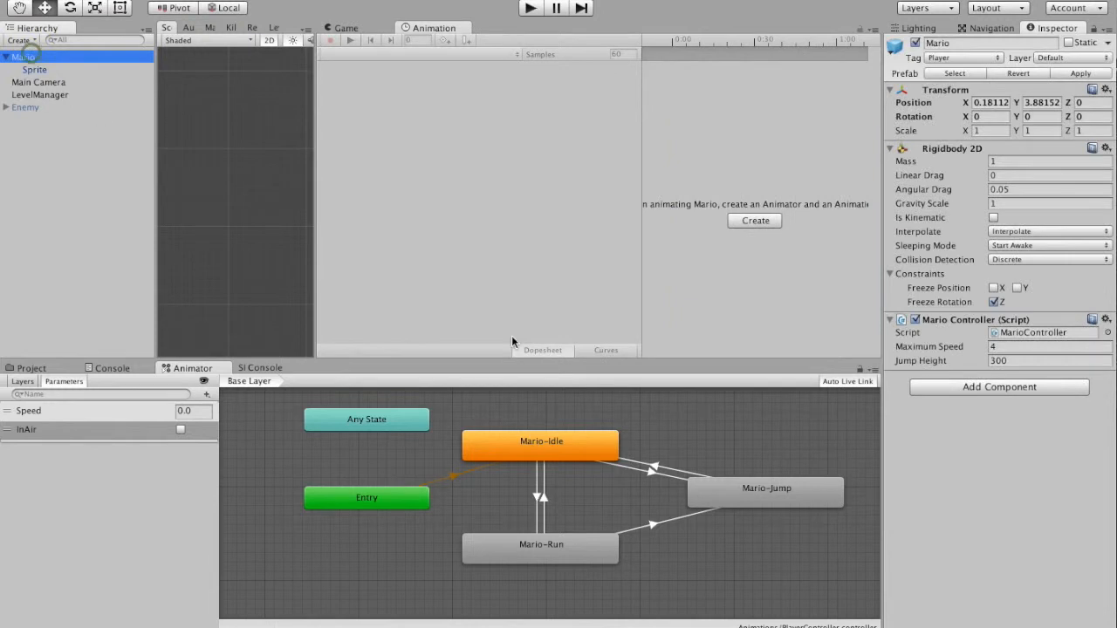
double_click(1015, 336)
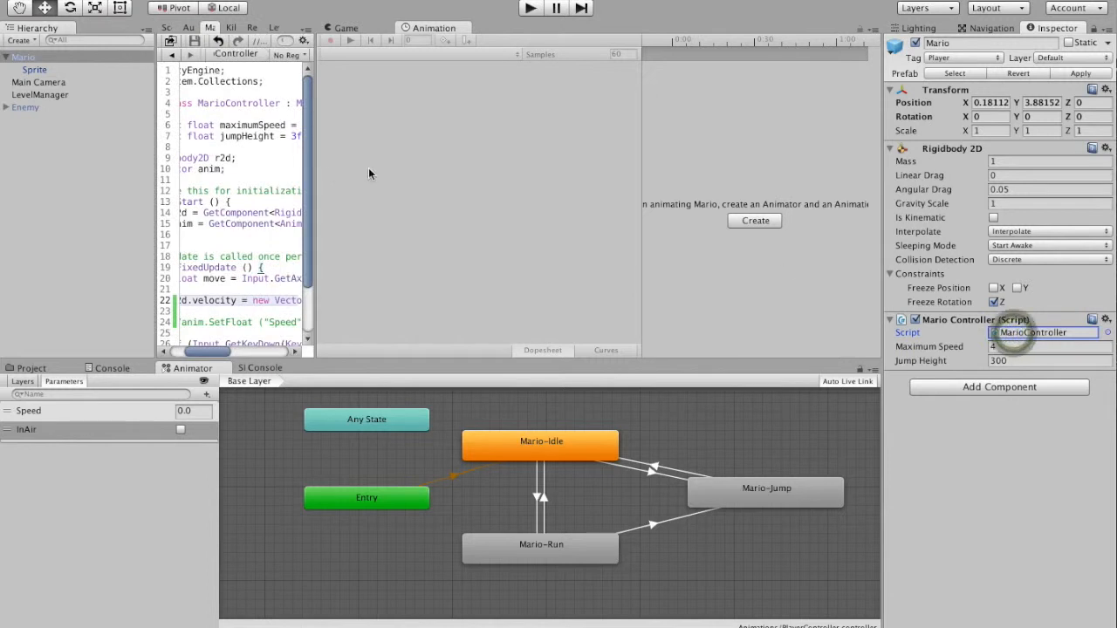
drag(315, 166, 664, 181)
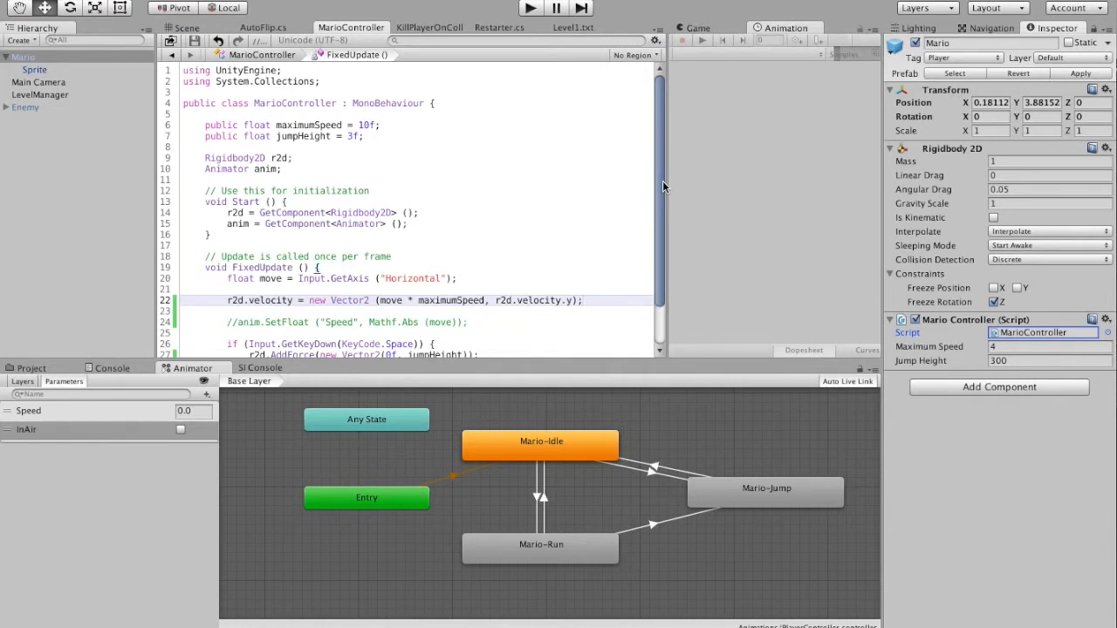
drag(661, 184, 661, 150)
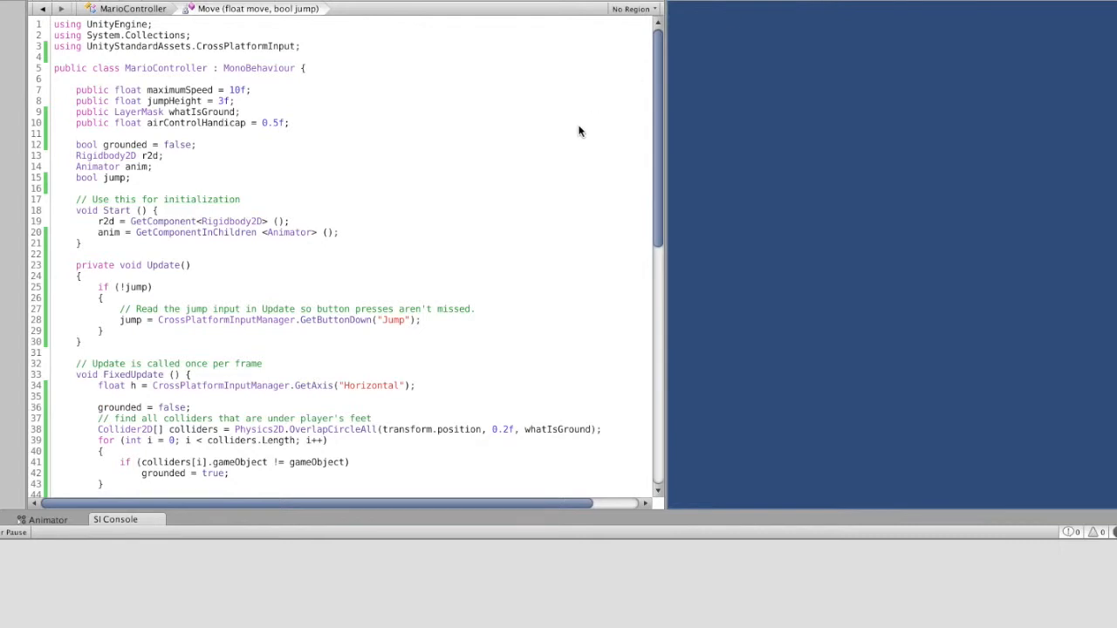
Step: Examine the public fields maximumSpeed, jumpHeight, whatIsGround and airControlHandicap declared in the MarioController script
click(139, 101)
drag(76, 90, 290, 96)
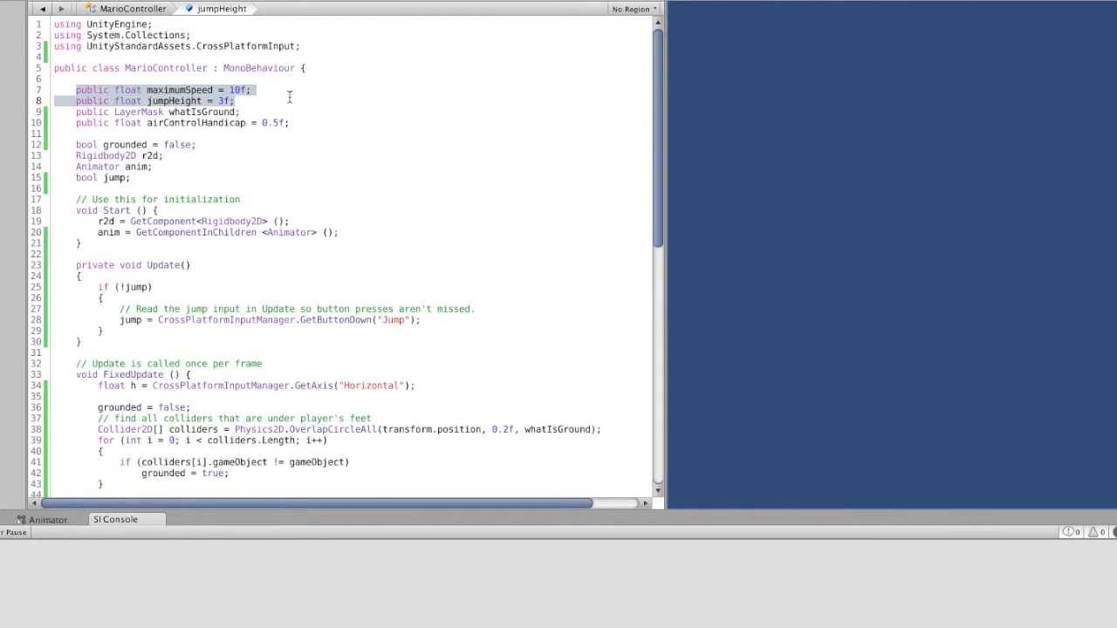
click(278, 92)
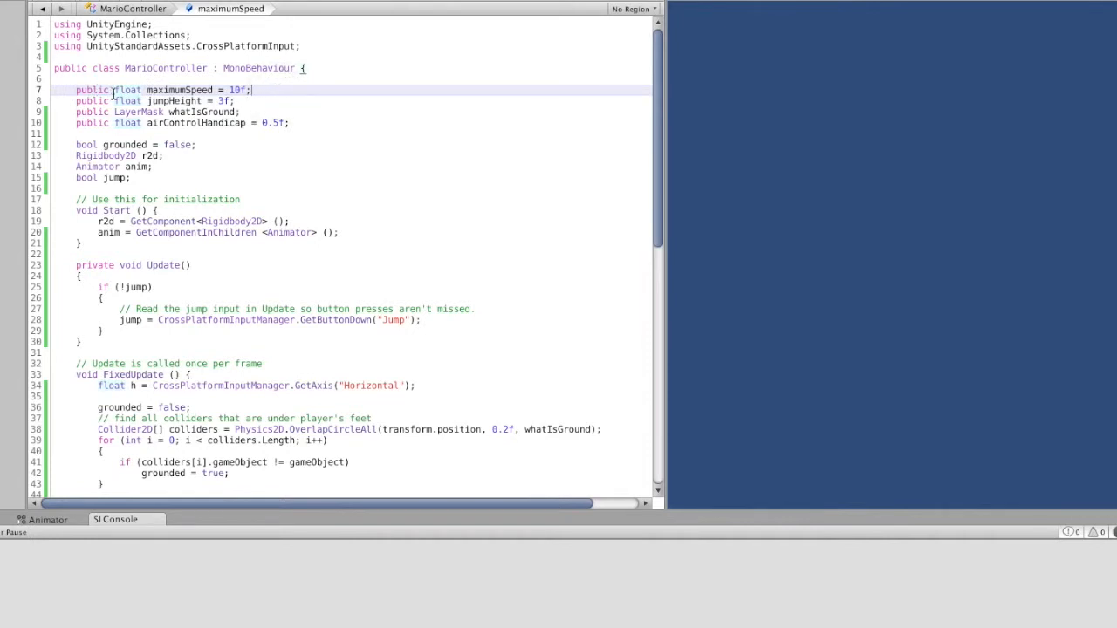
drag(76, 101, 259, 98)
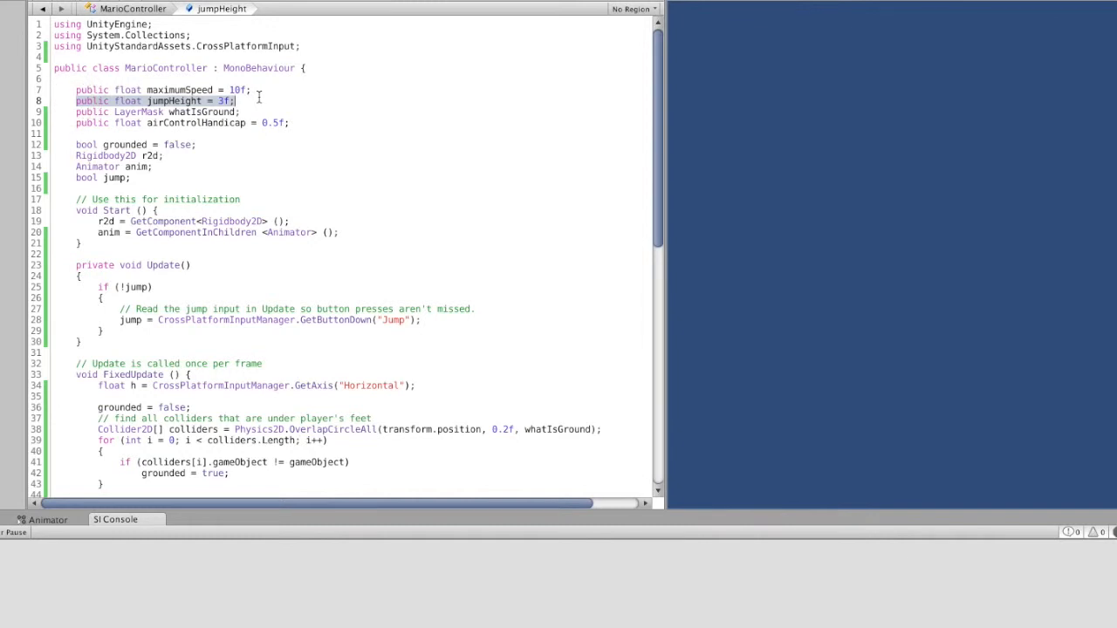
drag(76, 113, 248, 112)
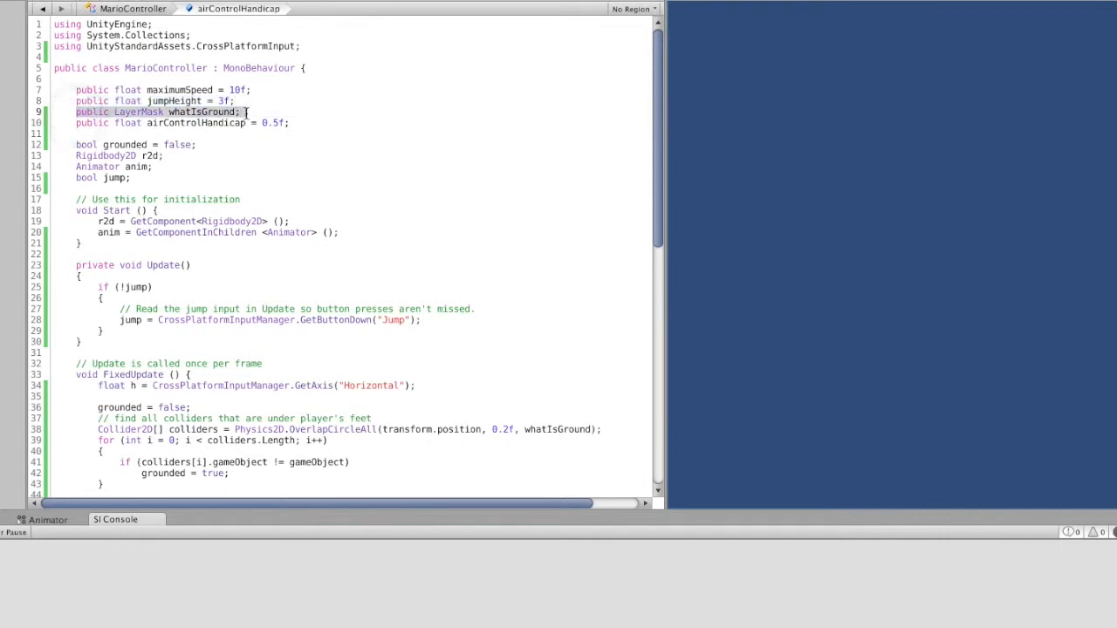
click(248, 112)
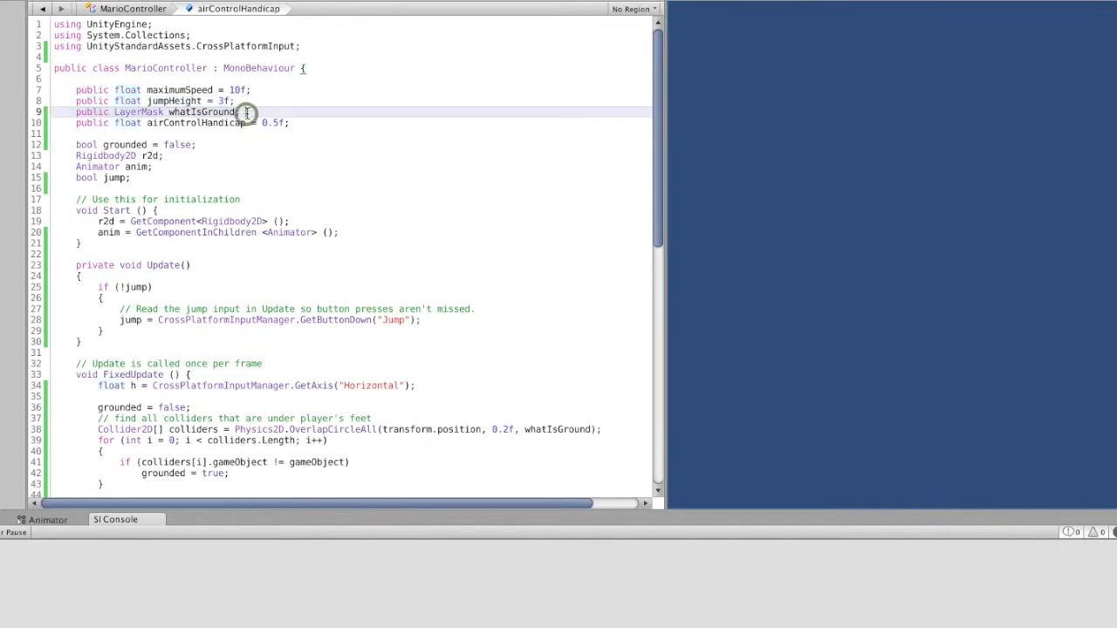
triple_click(73, 111)
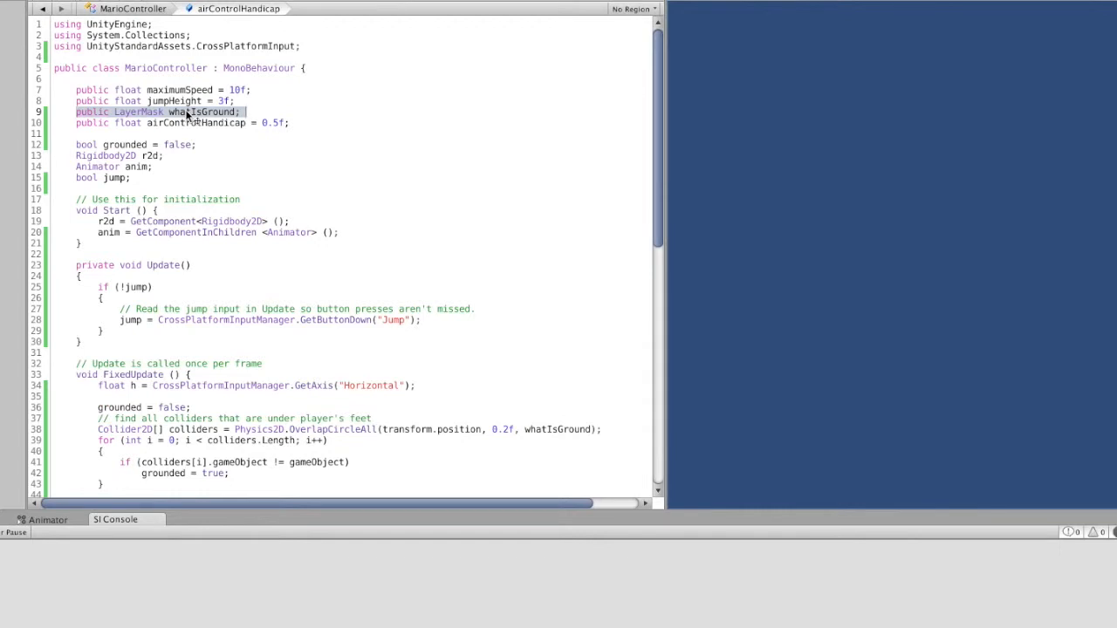
click(130, 123)
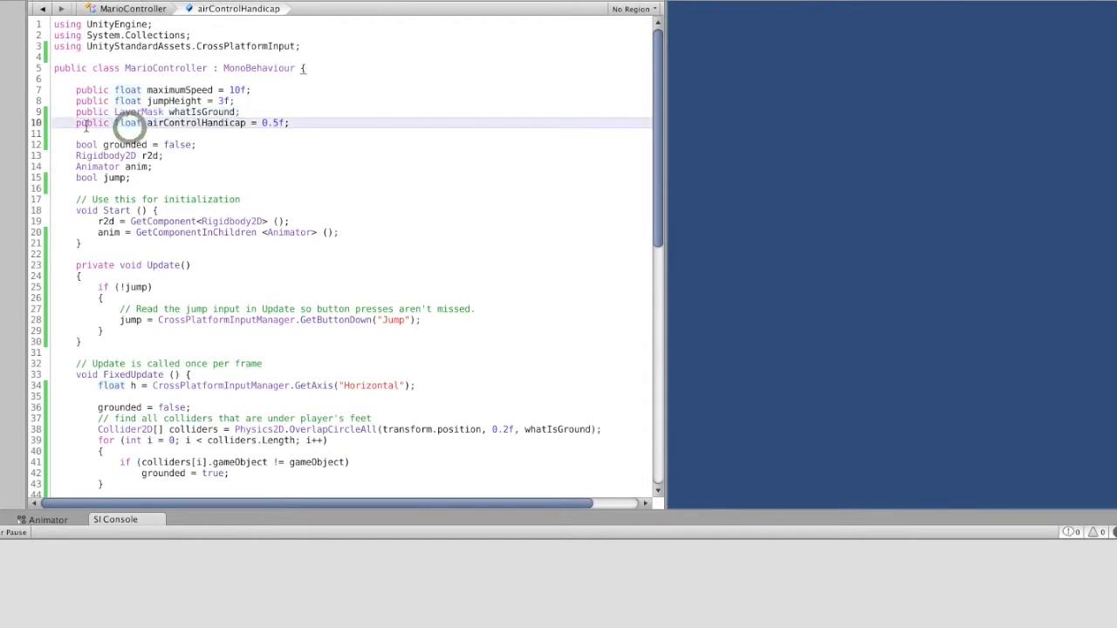
drag(75, 123, 295, 123)
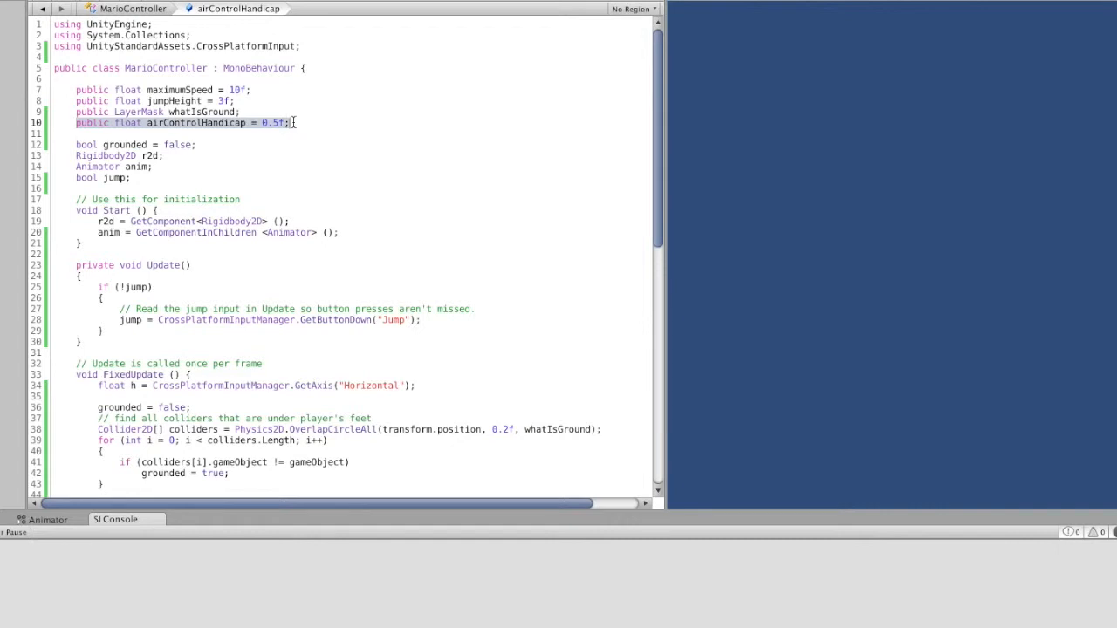
Step: Examine the non-public fields grounded, r2d, anim and jump declared in the MarioController script
drag(75, 145, 213, 146)
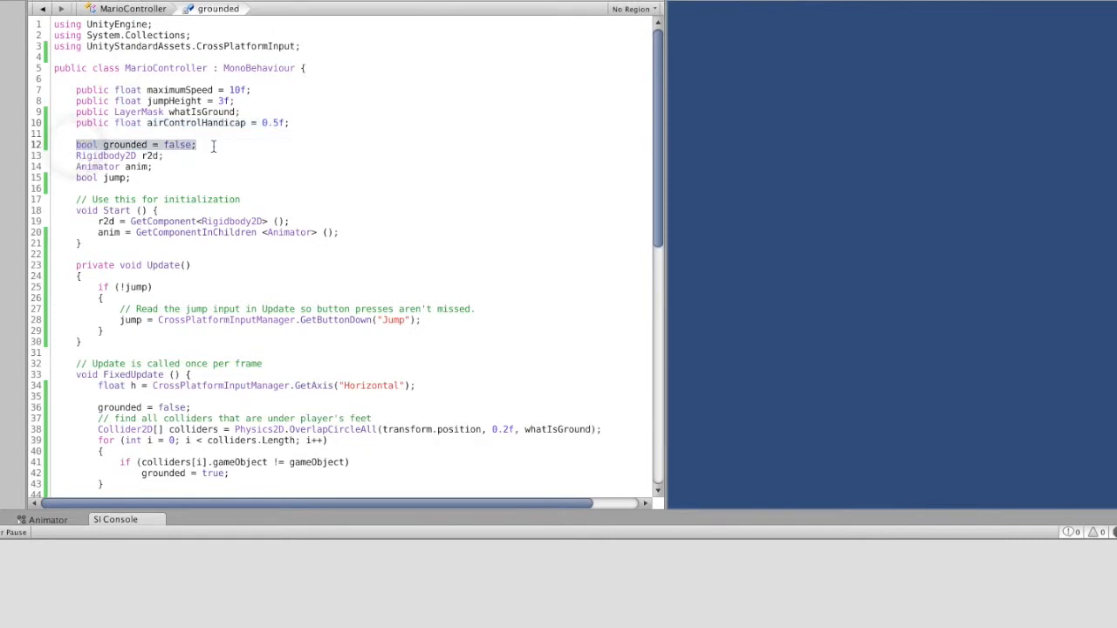
drag(75, 155, 176, 155)
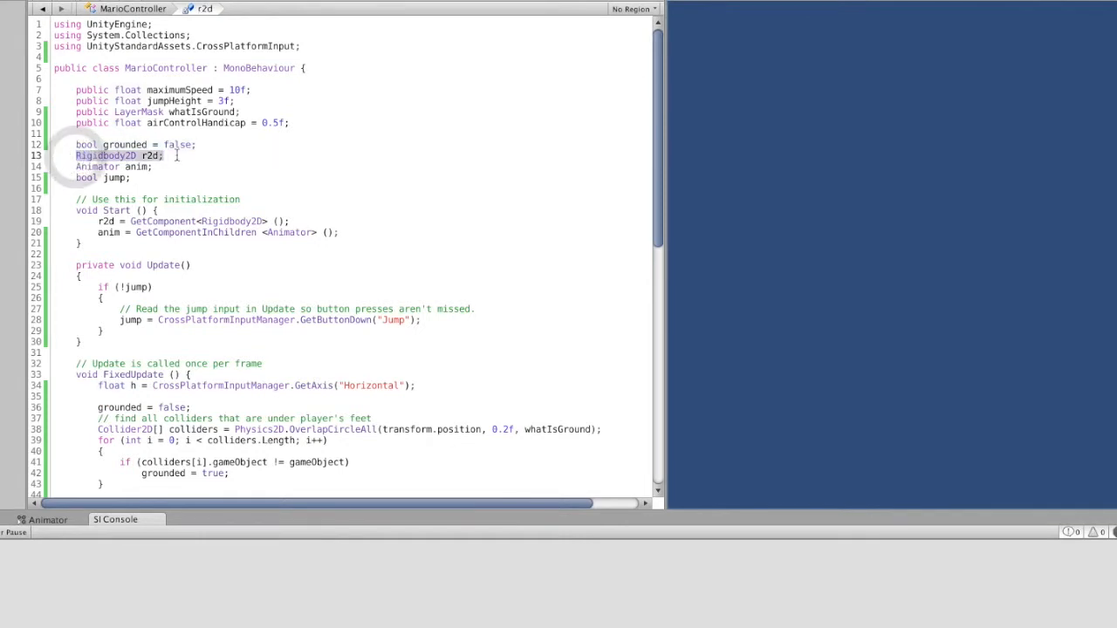
drag(76, 167, 159, 167)
click(132, 178)
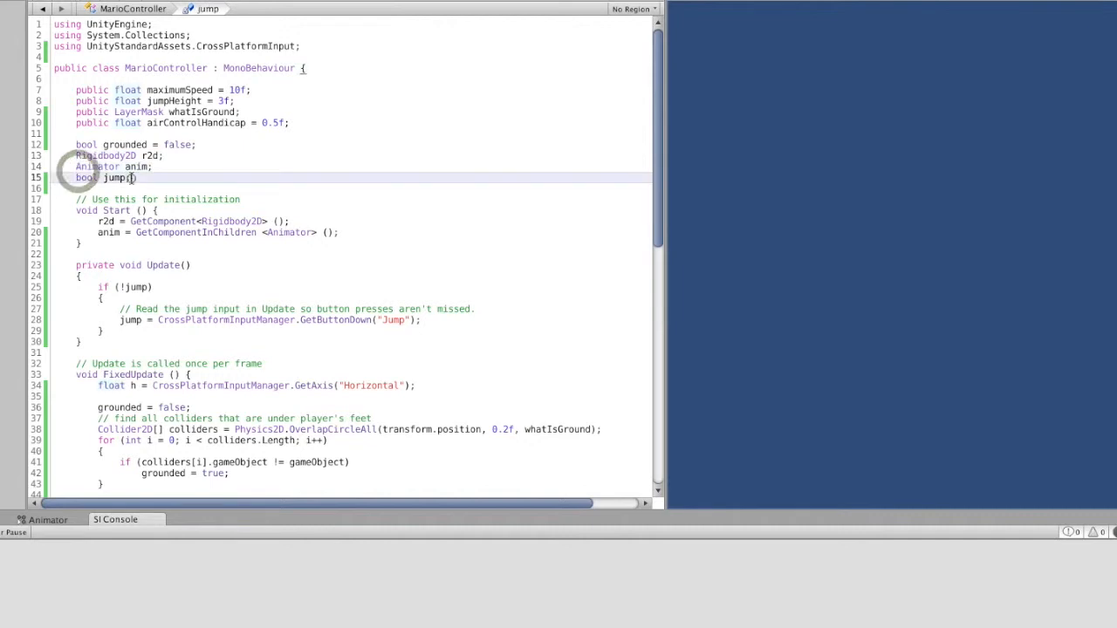
drag(75, 178, 131, 182)
click(135, 178)
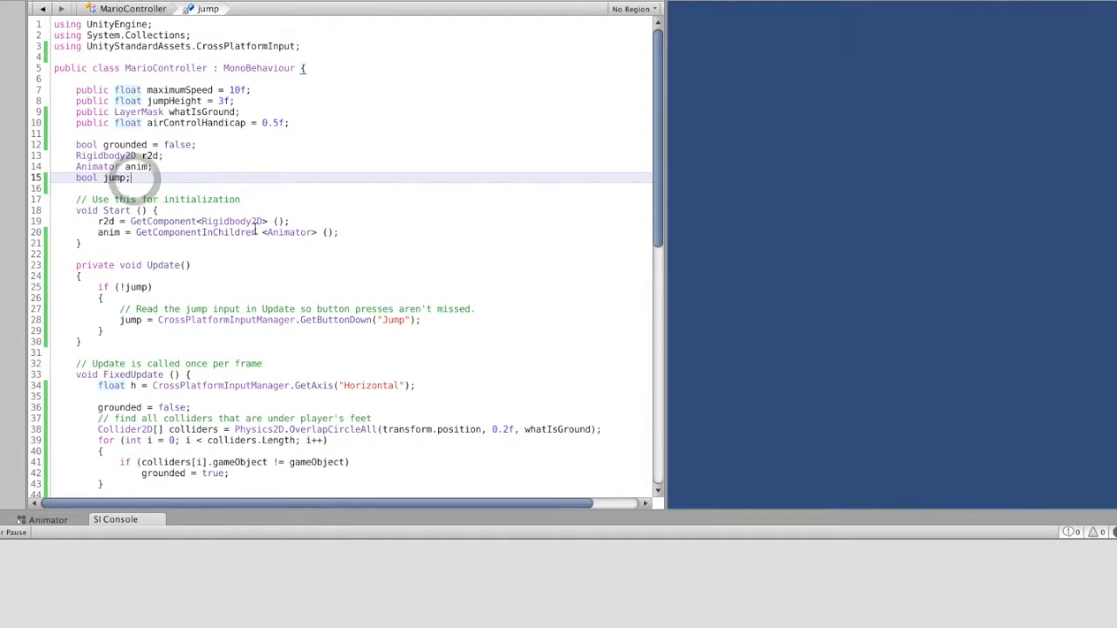
Step: Examine the Start method's assignments of the Rigidbody2D and Animator components to r2d and anim
scroll(255, 229, down, 1)
scroll(255, 229, down, 5)
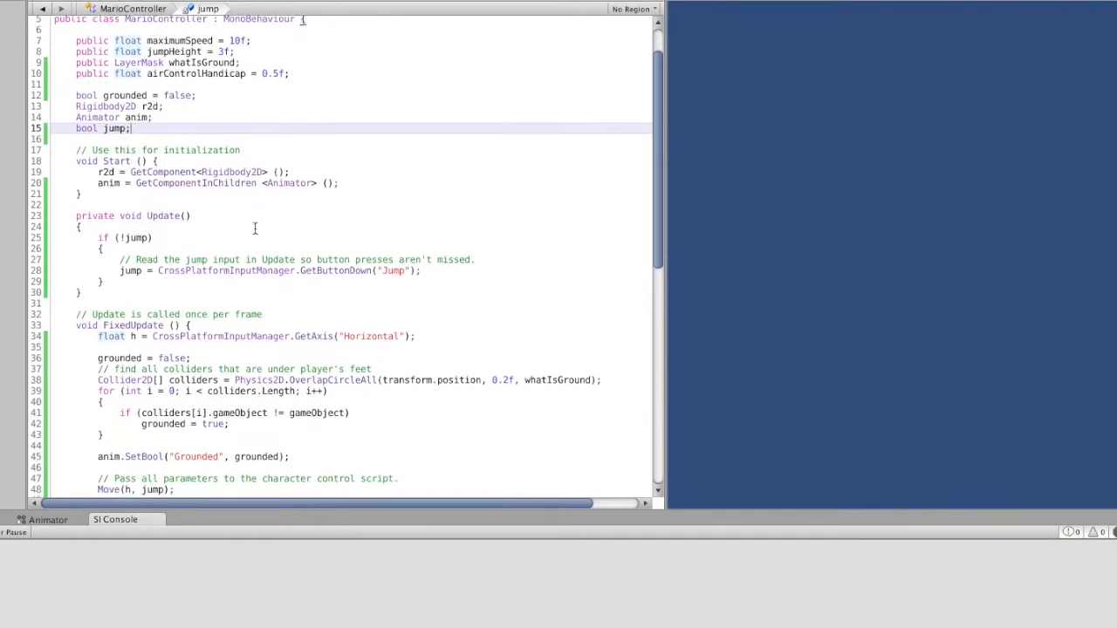
scroll(255, 229, down, 1)
scroll(255, 229, up, 2)
scroll(255, 228, down, 1)
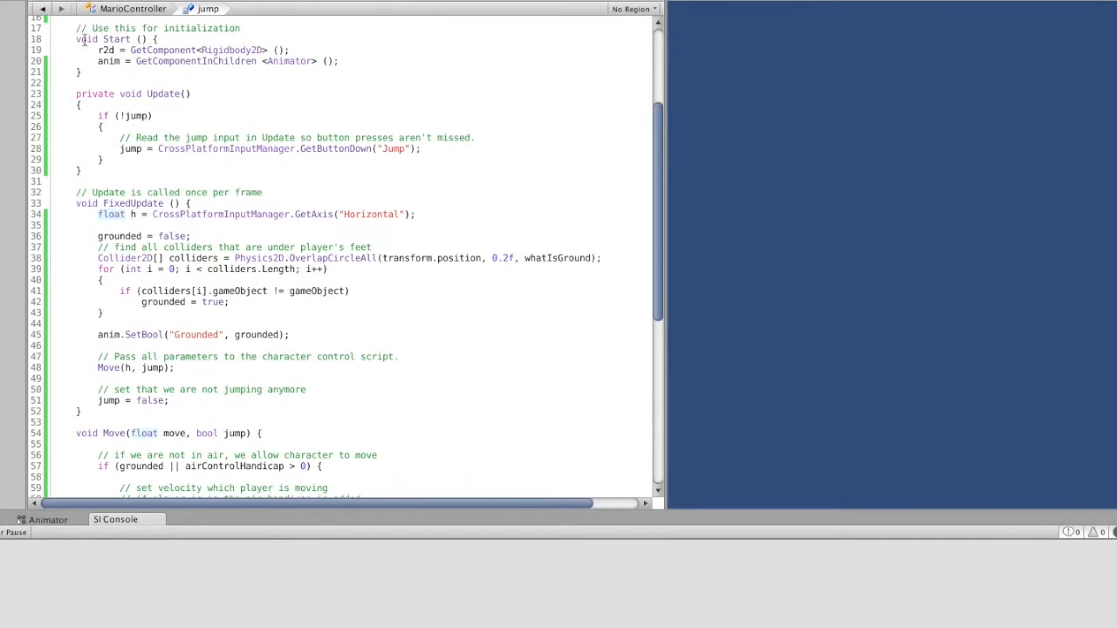
drag(97, 50, 349, 60)
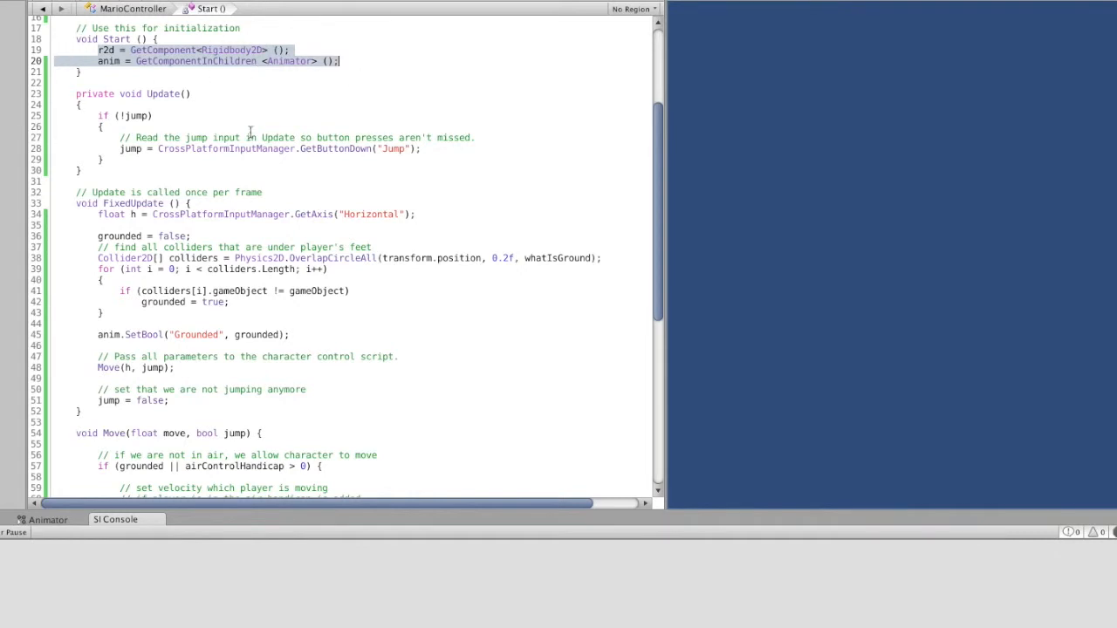
Step: Examine how the Update method reads the Jump button input, including its explanatory comment
drag(75, 93, 278, 138)
click(87, 169)
click(276, 137)
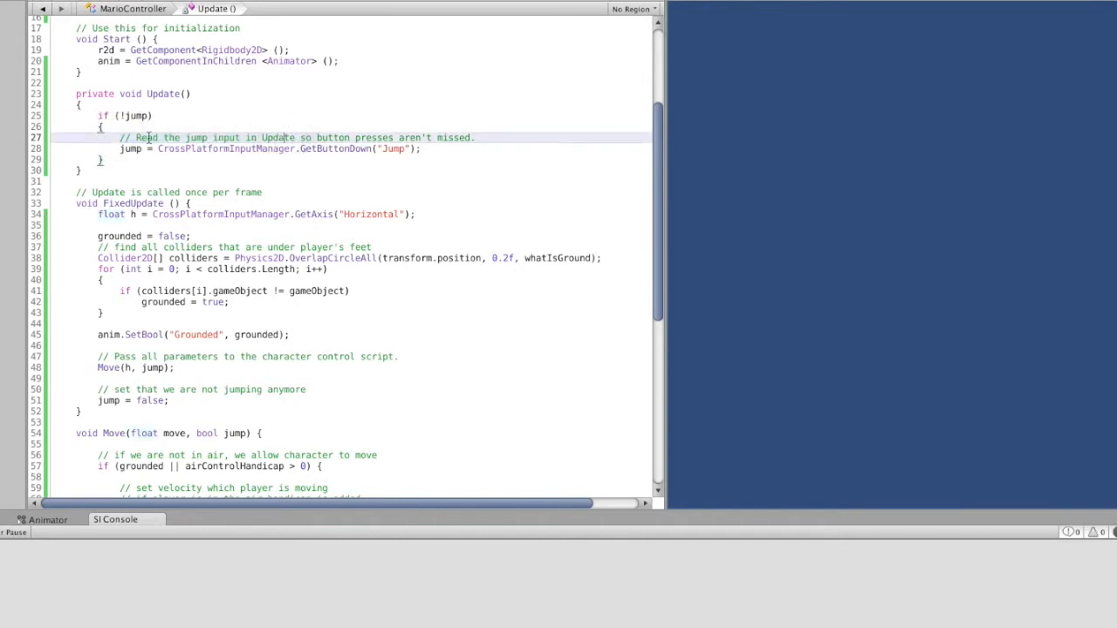
drag(135, 137, 405, 141)
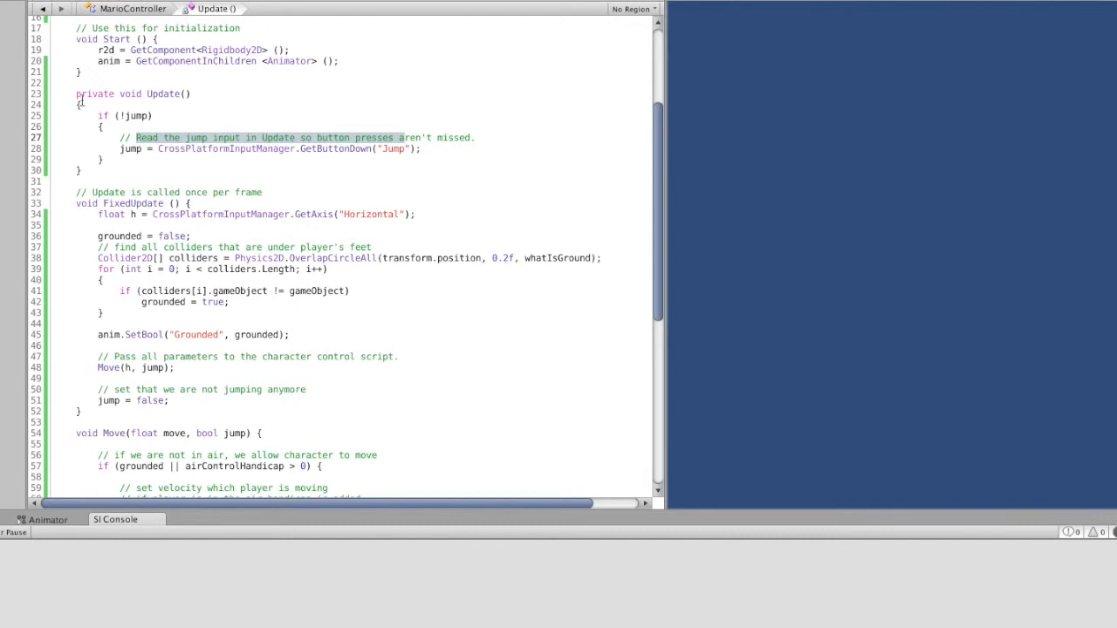
Step: Examine the full extent of the FixedUpdate method below Update
drag(77, 93, 132, 408)
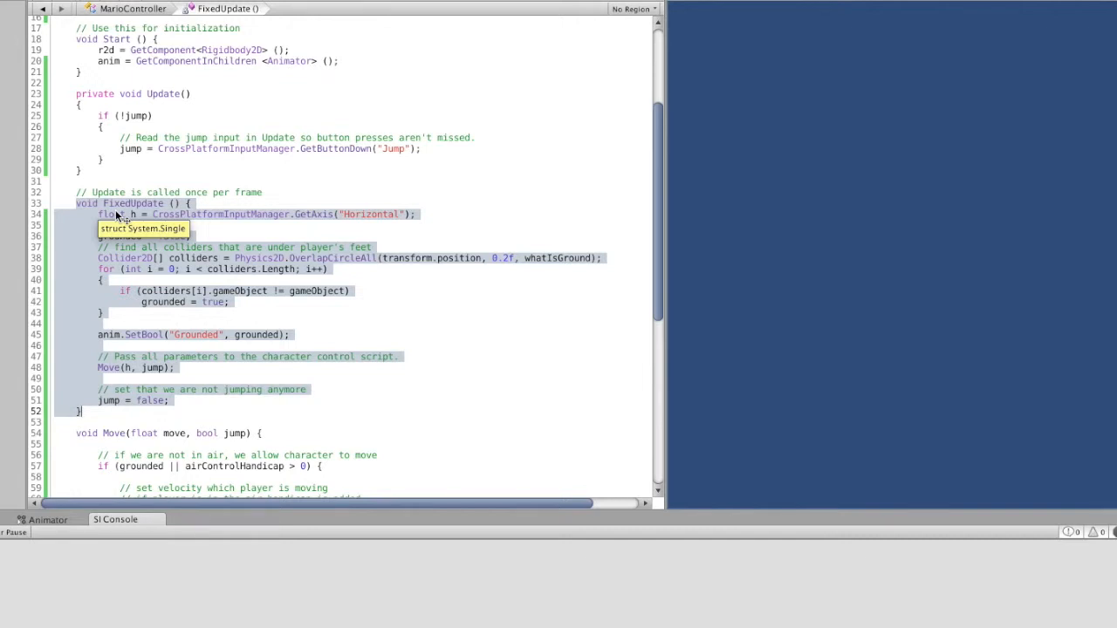
click(135, 192)
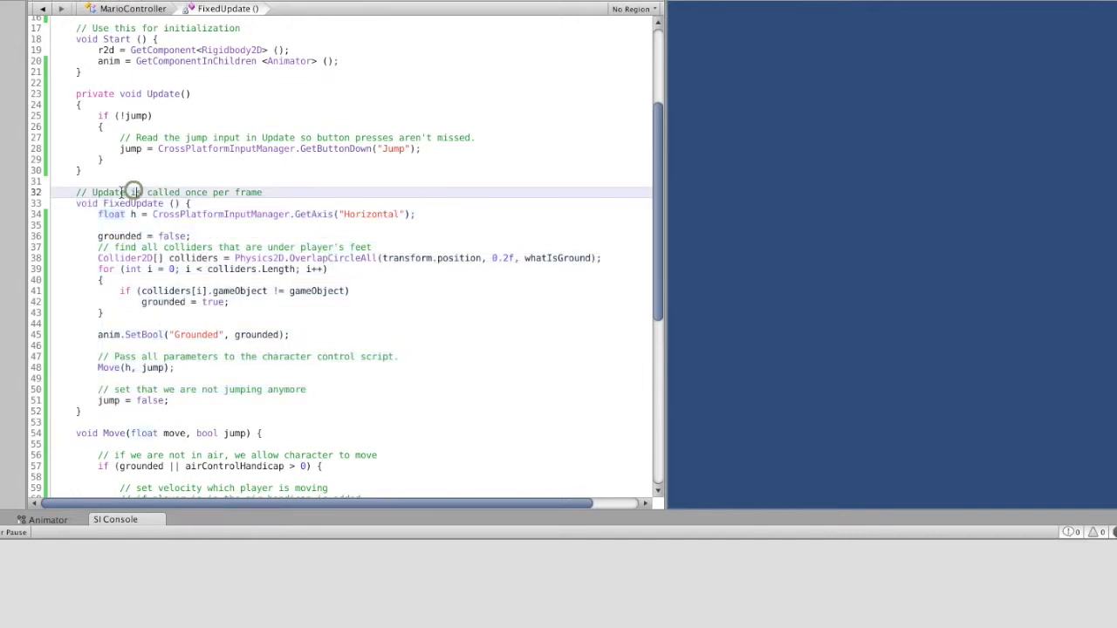
drag(76, 204, 98, 411)
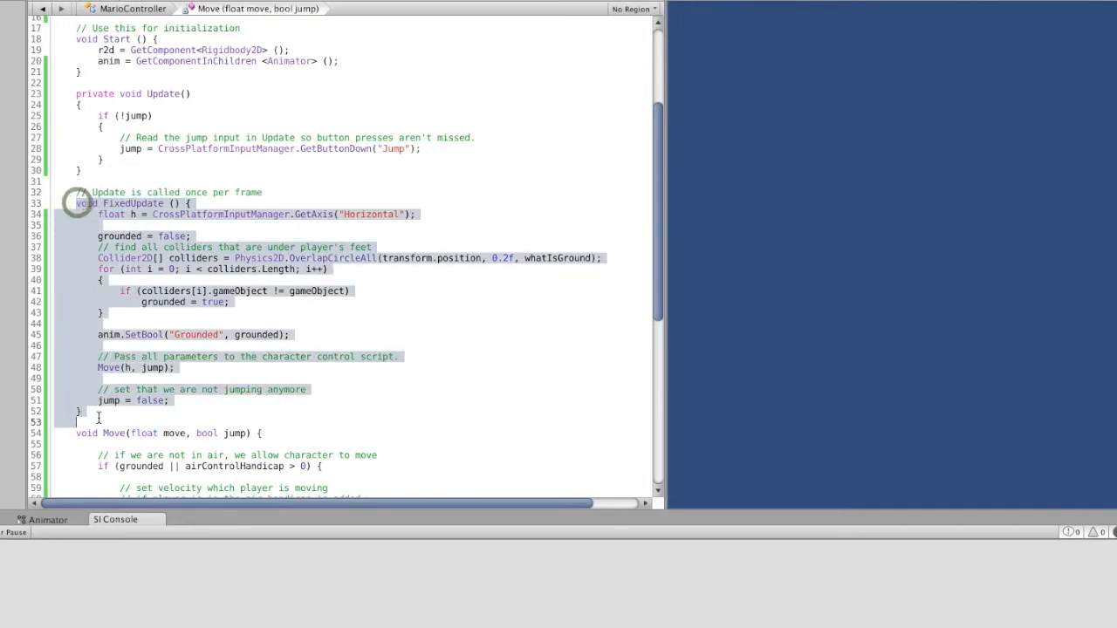
click(131, 389)
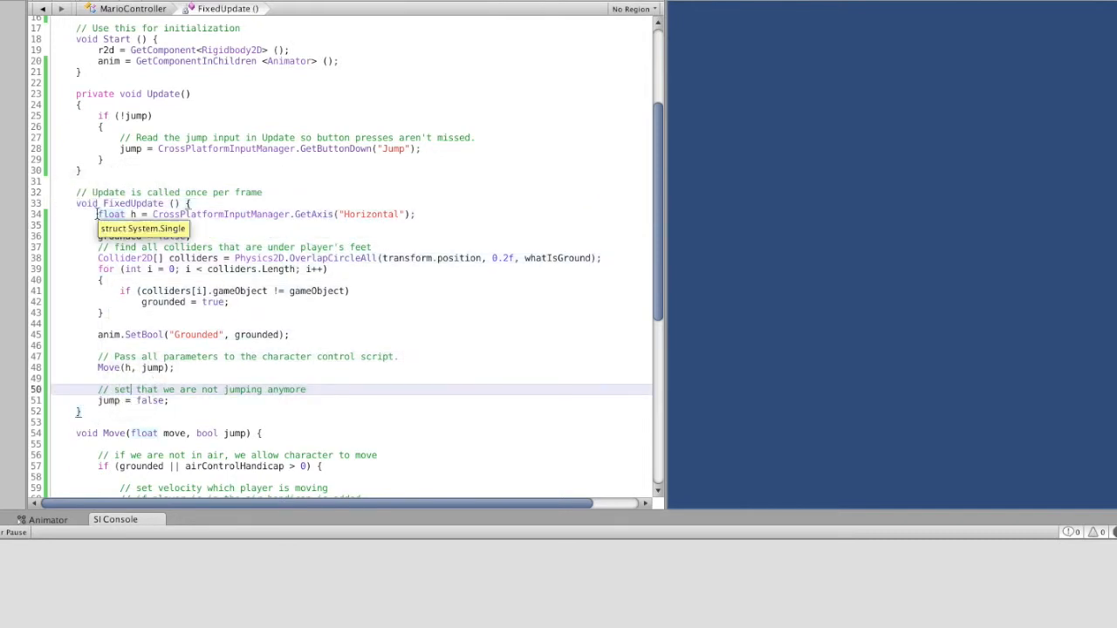
Step: Examine the FixedUpdate line that reads the Horizontal axis into the float h
drag(97, 214, 420, 214)
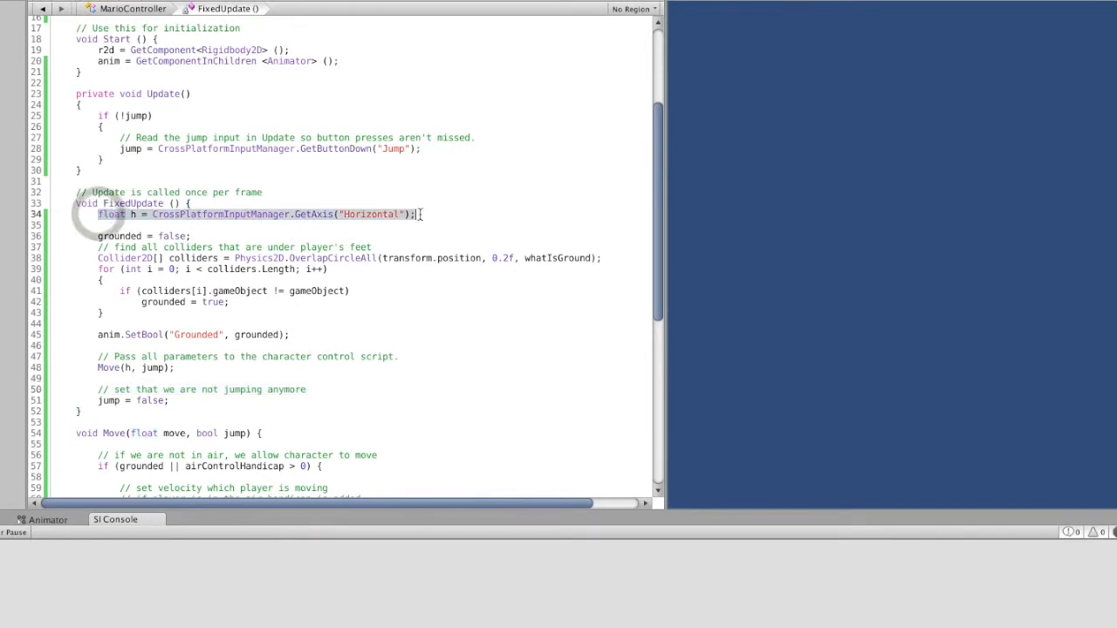
click(420, 214)
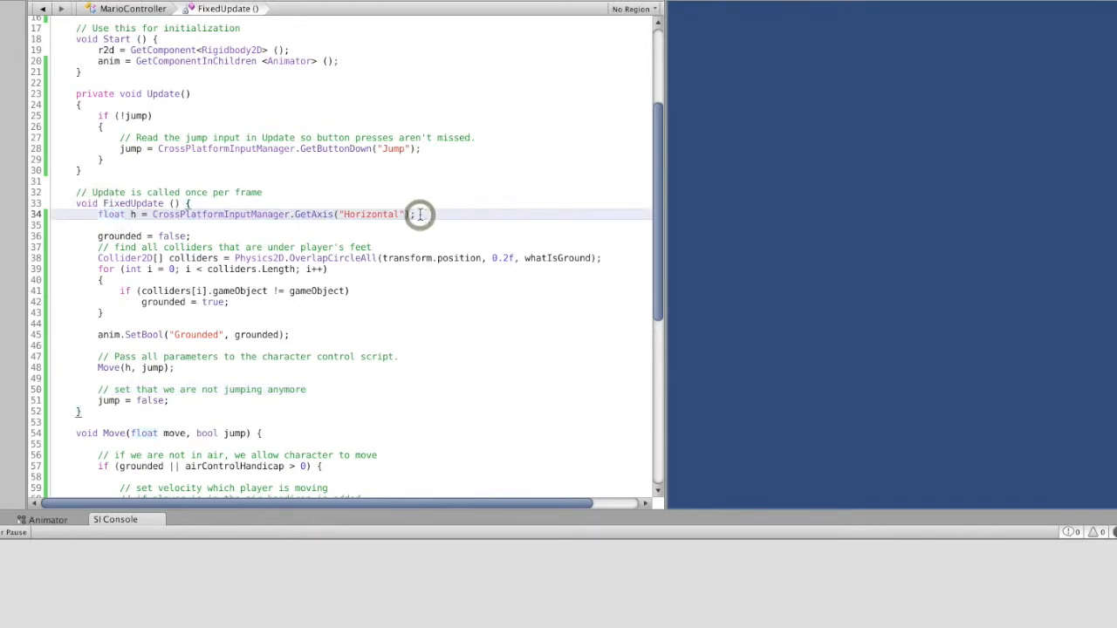
click(100, 214)
drag(100, 214, 419, 215)
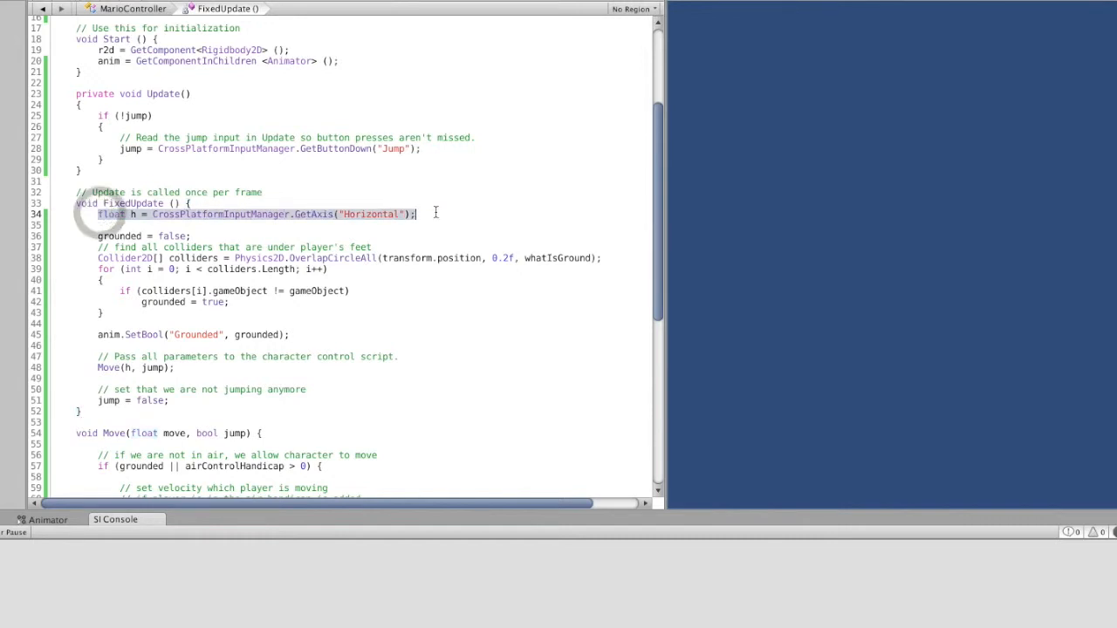
click(436, 214)
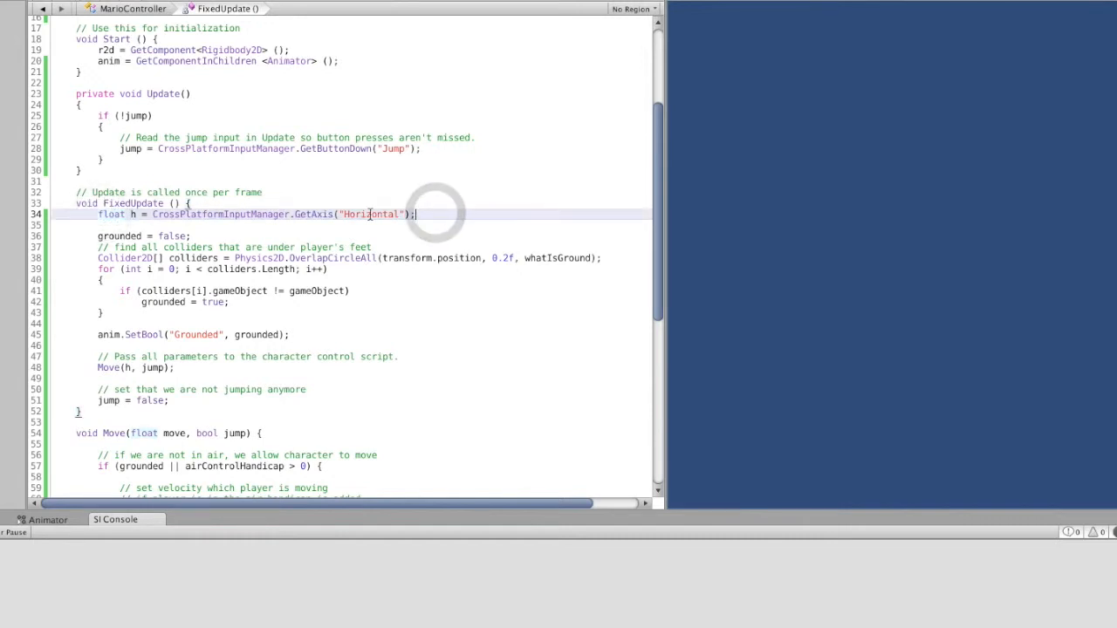
click(326, 206)
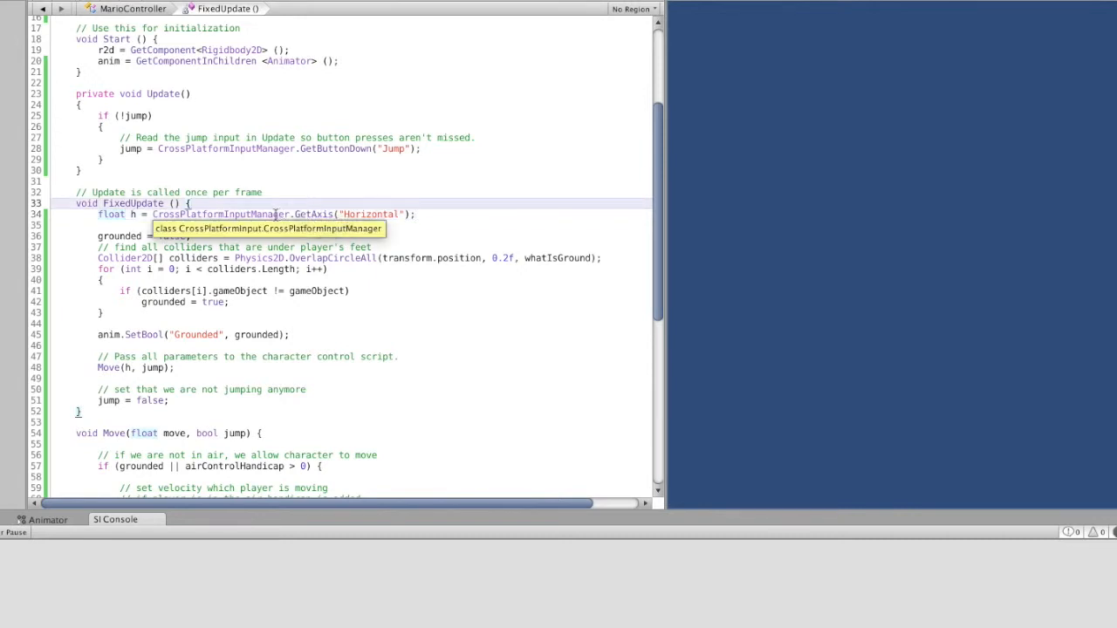
Step: Examine the grounded = false reset and the block that finds colliders under the player's feet
click(98, 239)
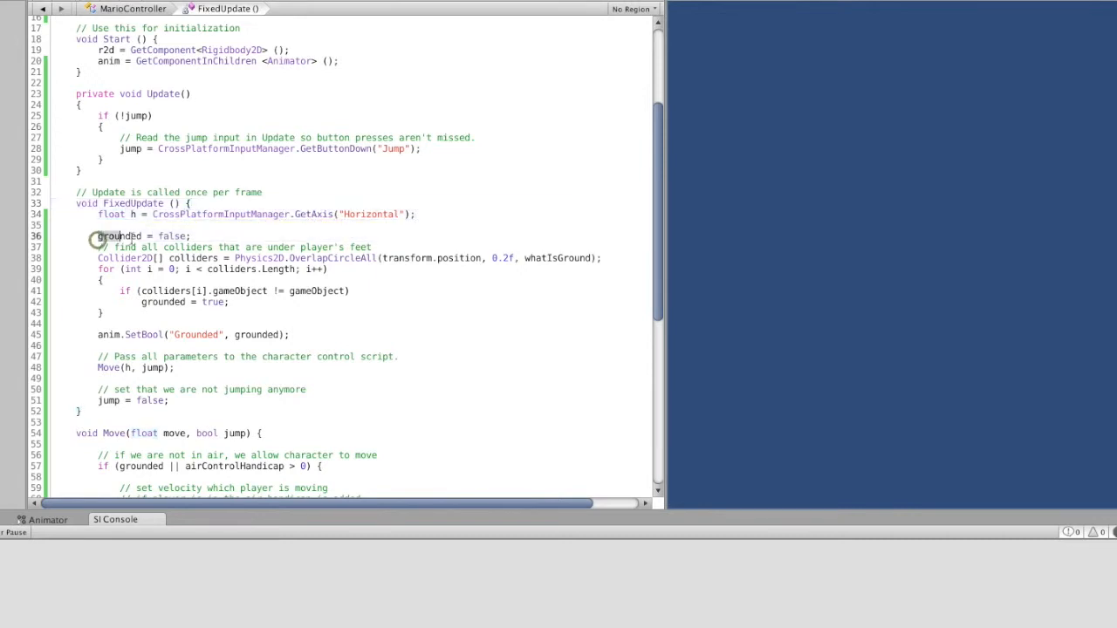
drag(119, 236, 191, 236)
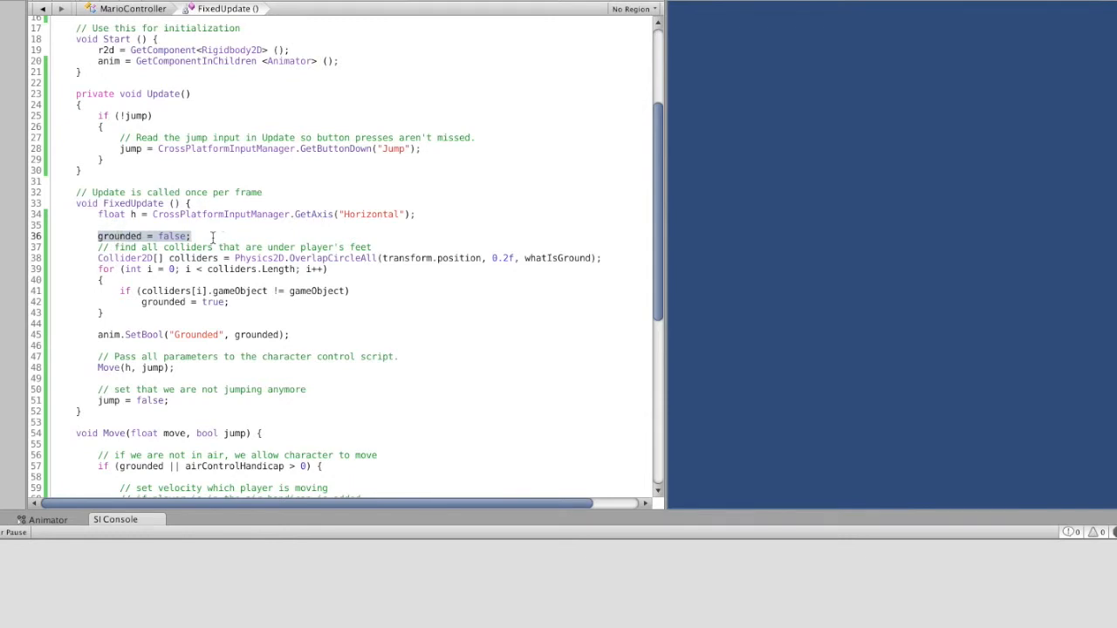
click(98, 259)
drag(98, 260, 110, 314)
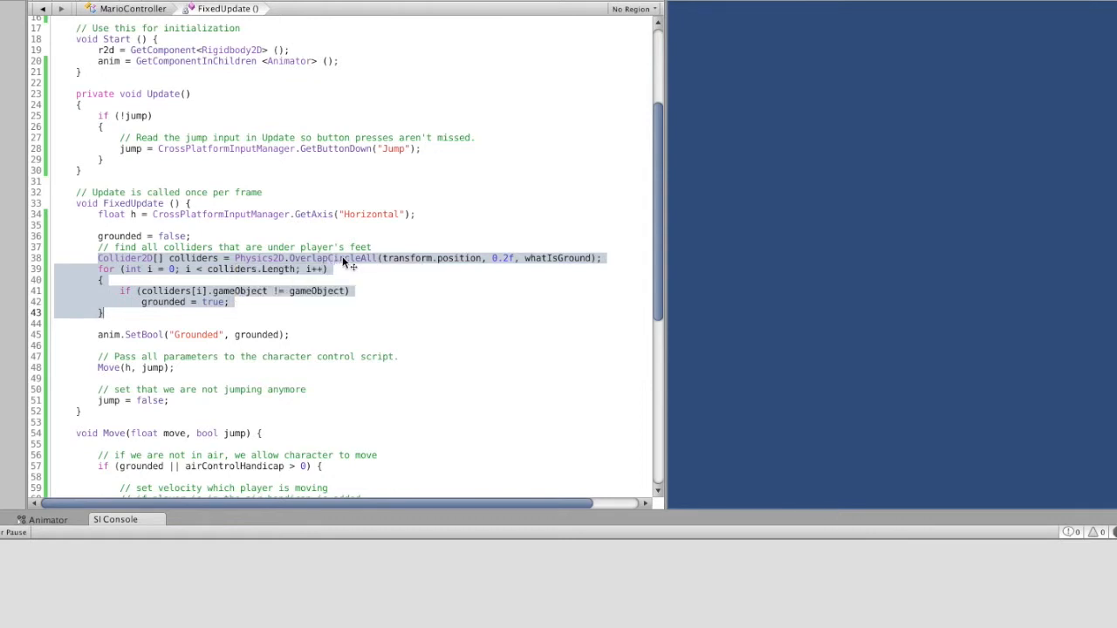
Step: Examine the Physics2D.OverlapCircleAll call and its arguments transform.position, 0.2f and whatIsGround
mouse_move(356, 256)
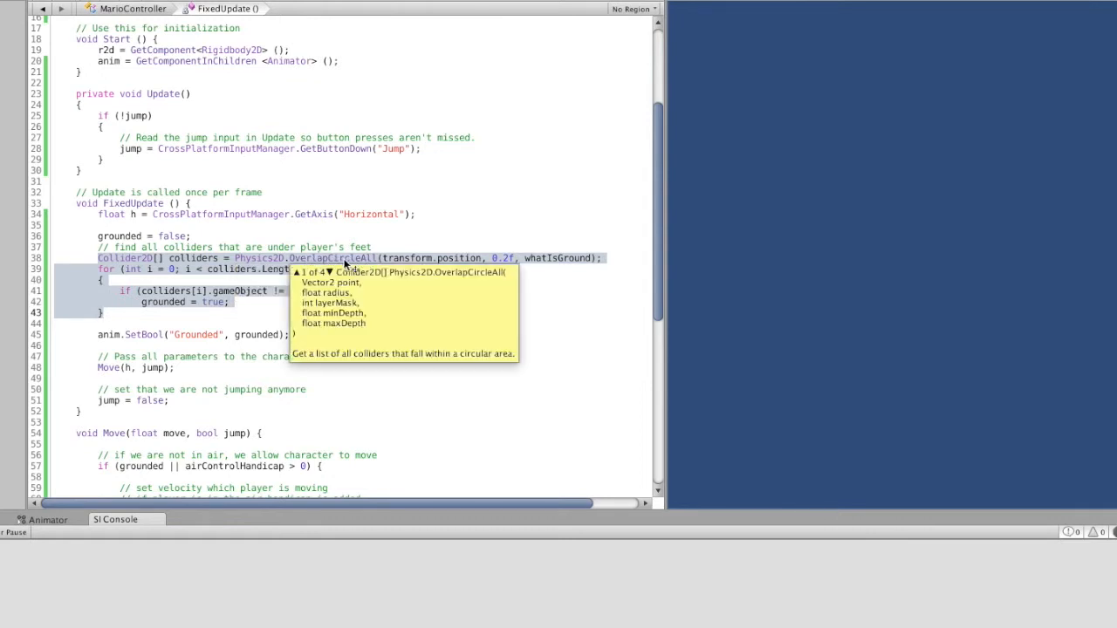
click(453, 254)
mouse_move(384, 259)
drag(384, 259, 424, 256)
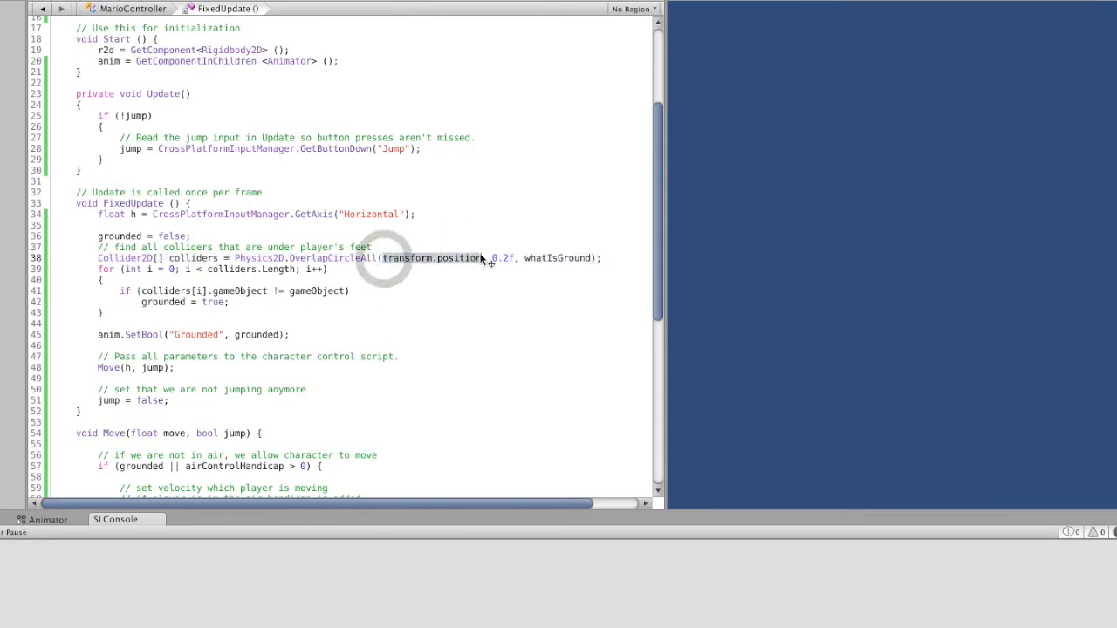
drag(492, 258, 508, 259)
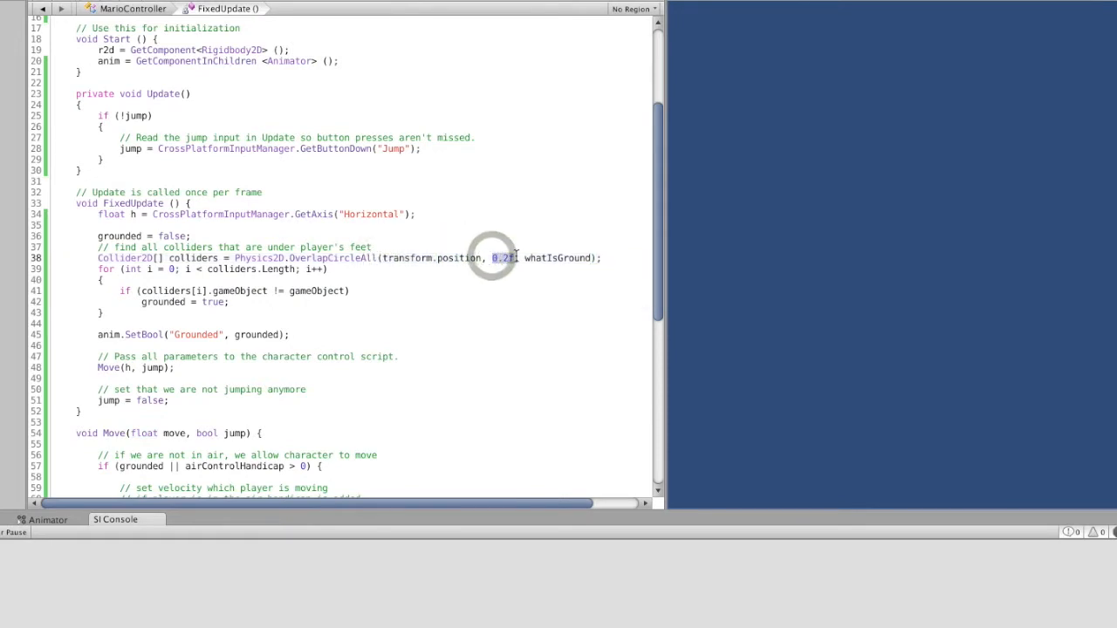
double_click(549, 259)
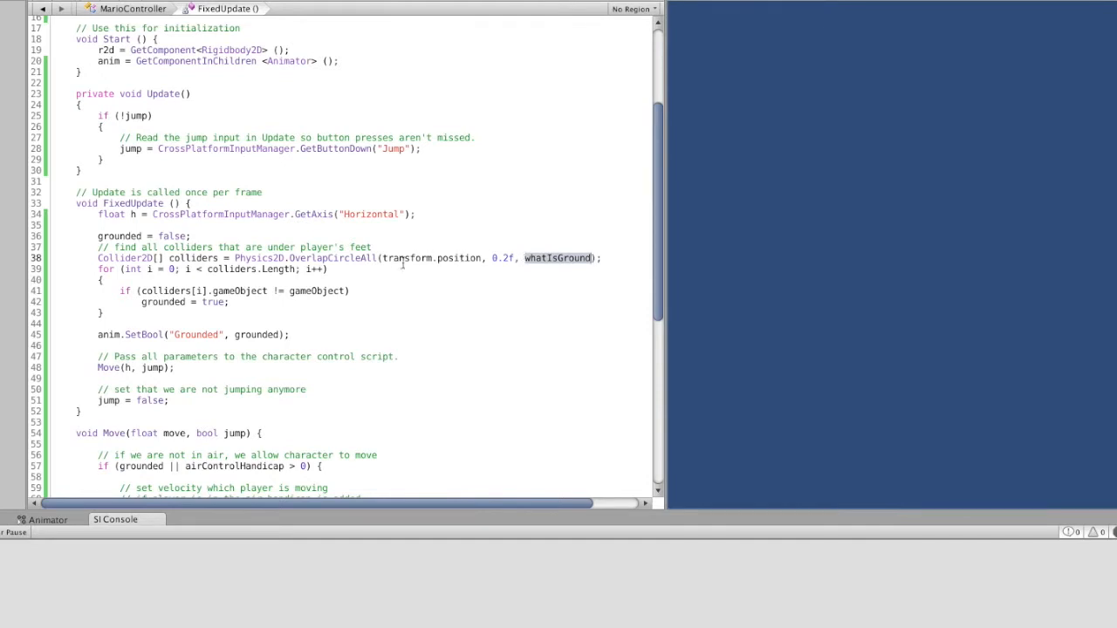
drag(382, 259, 516, 259)
click(492, 259)
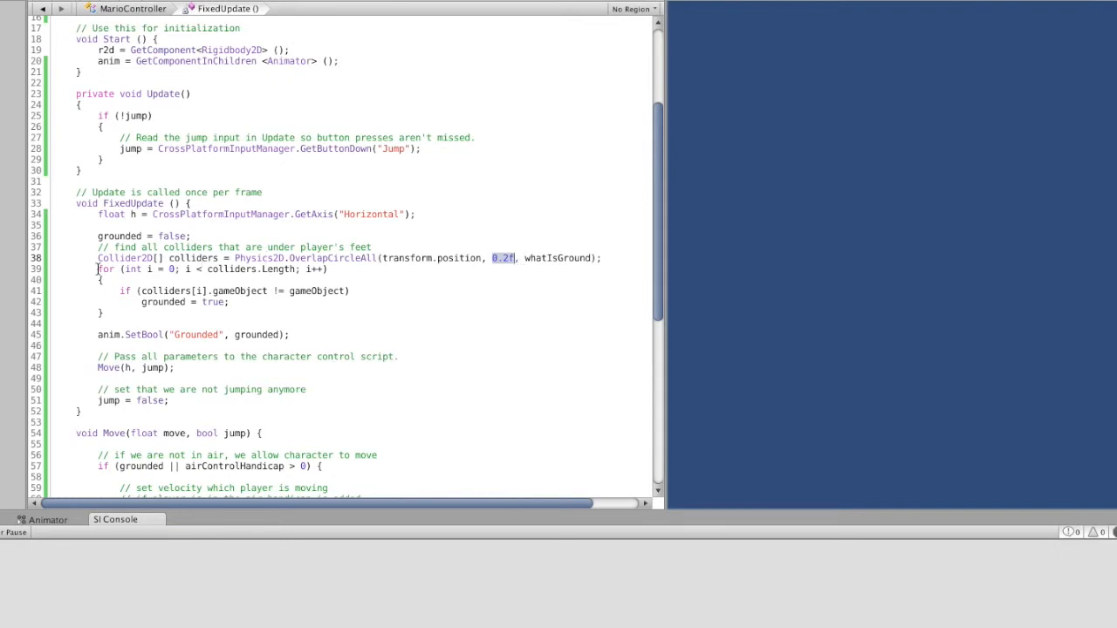
Step: Examine the for loop over the colliders, including the gameObject comparison that sets grounded to true
drag(97, 269, 103, 312)
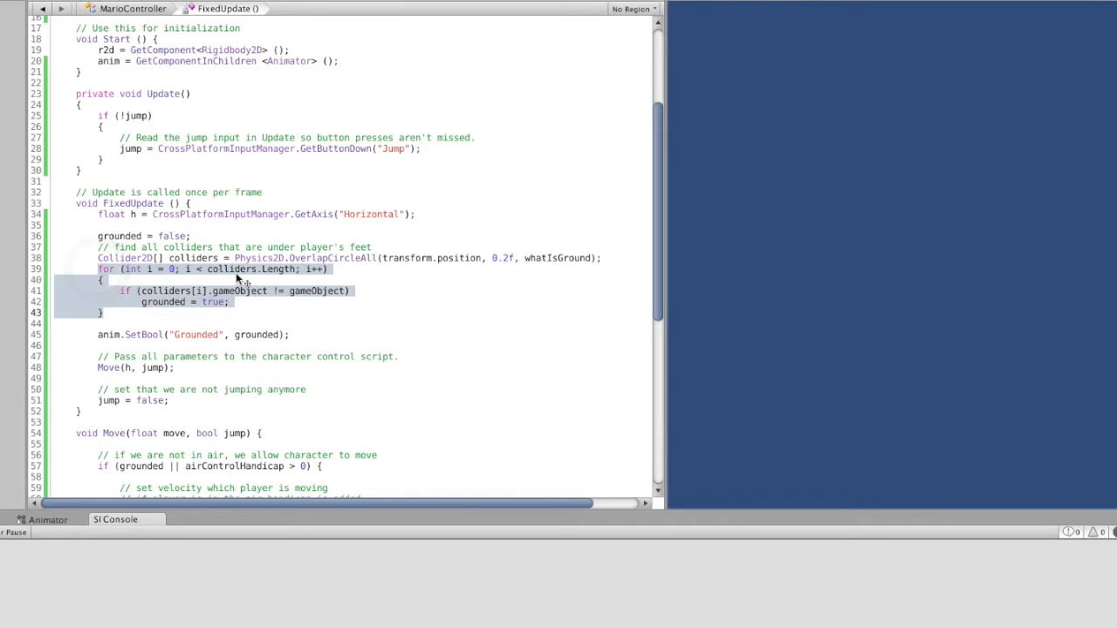
click(204, 276)
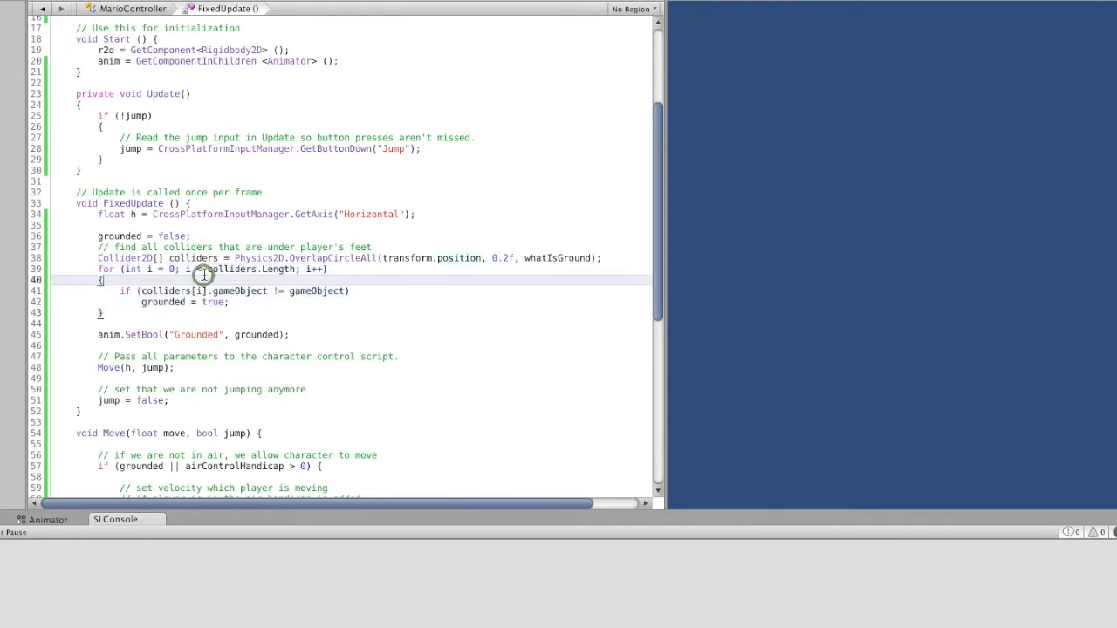
drag(146, 270, 260, 269)
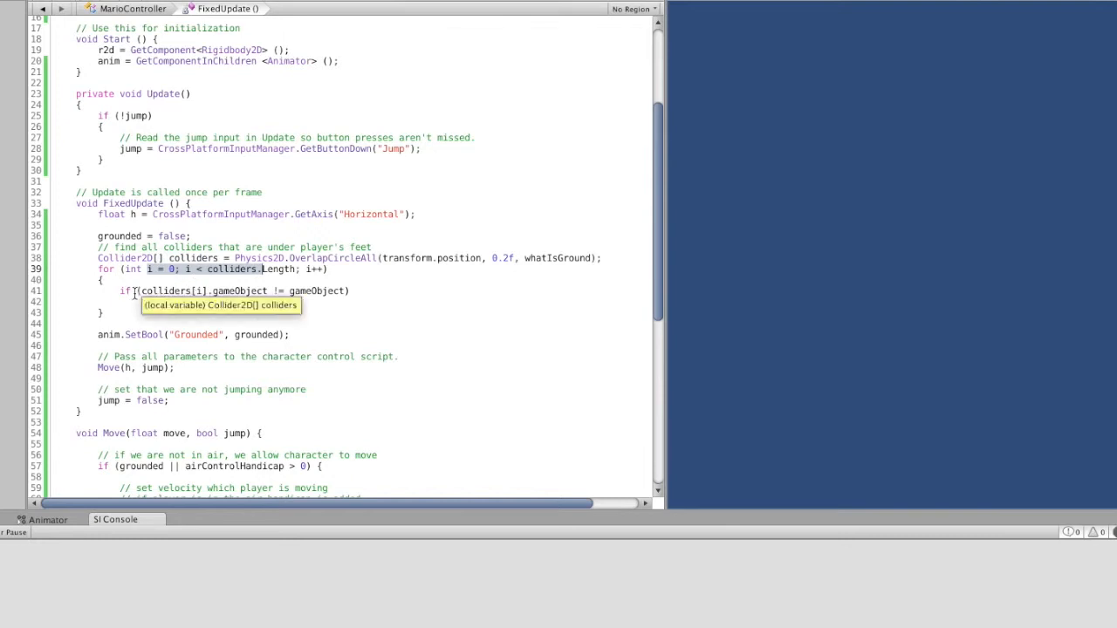
click(137, 292)
drag(120, 292, 379, 289)
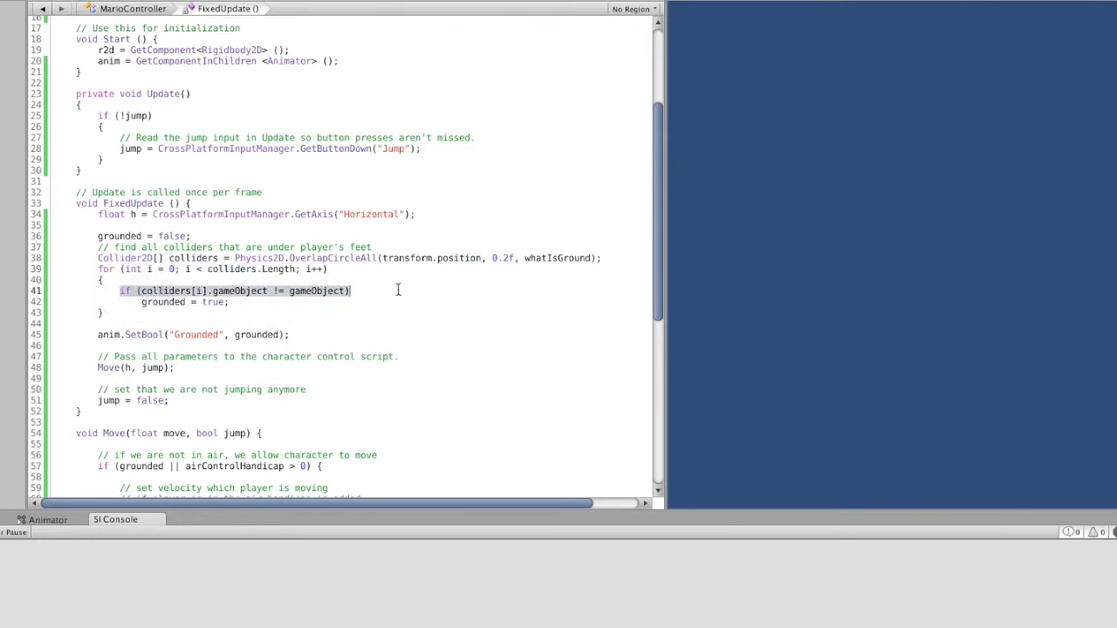
click(245, 302)
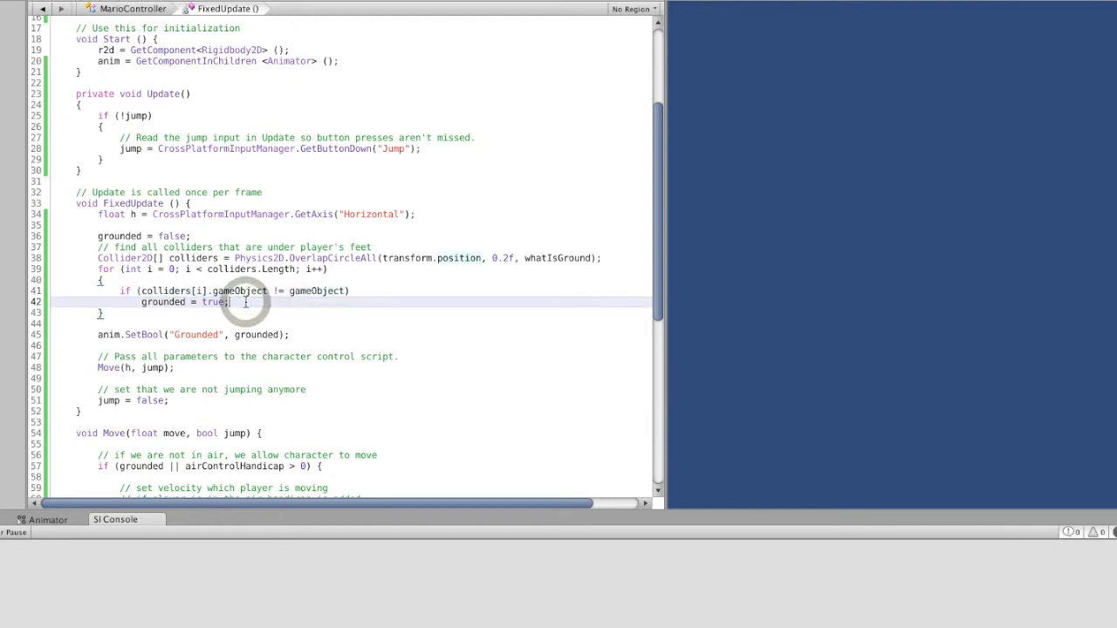
Step: Examine the closing FixedUpdate statements that set the Grounded animator parameter, call Move(h, jump) and reset jump to false
drag(96, 335, 302, 338)
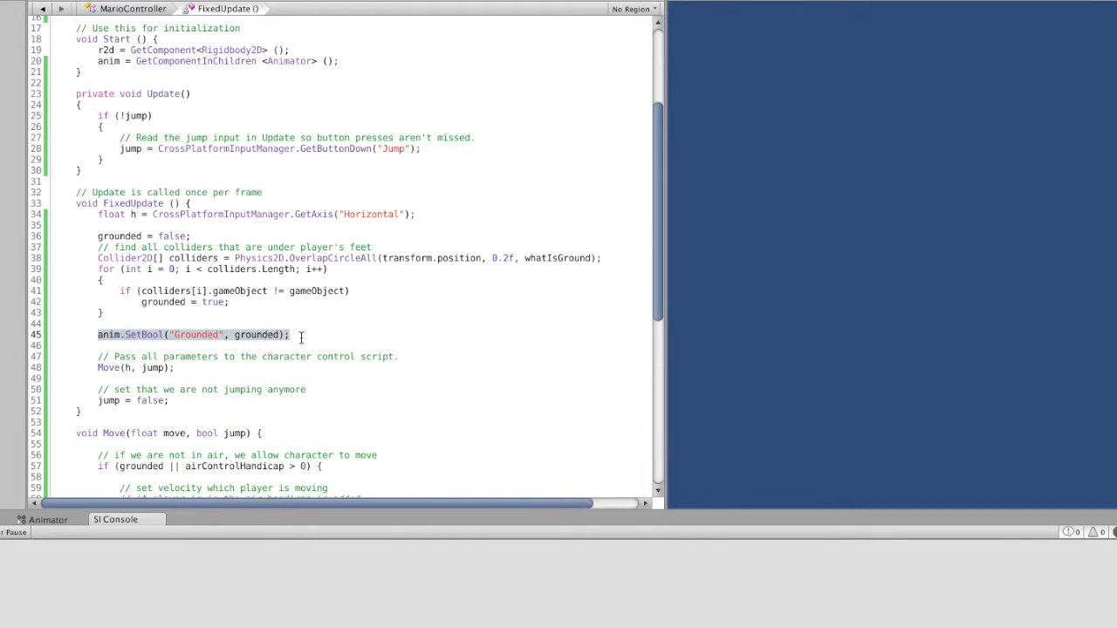
click(301, 337)
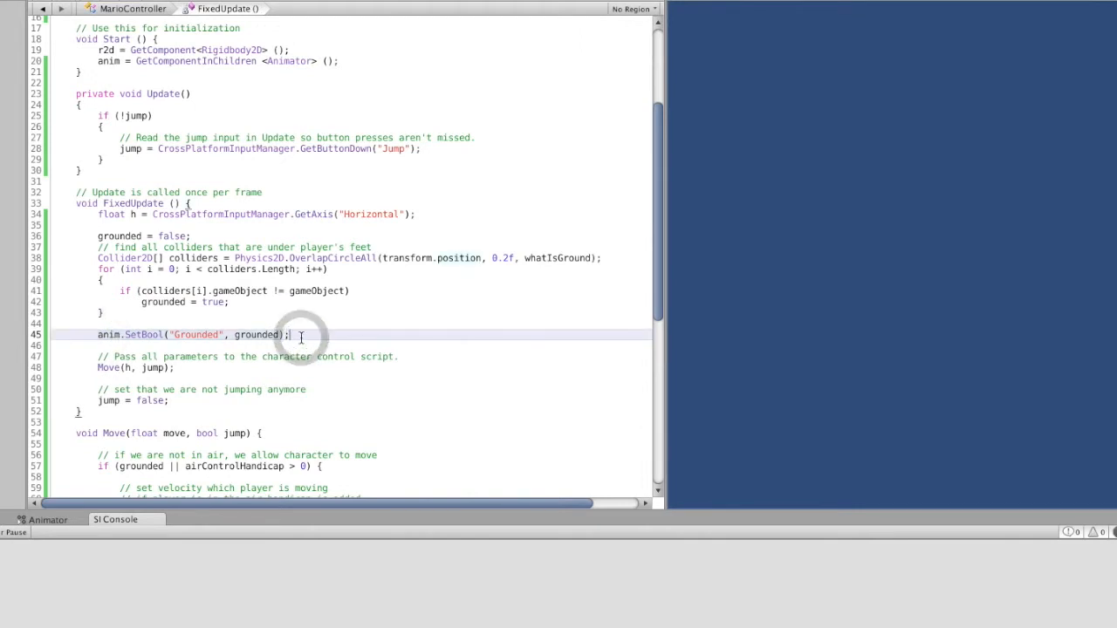
click(98, 368)
click(191, 368)
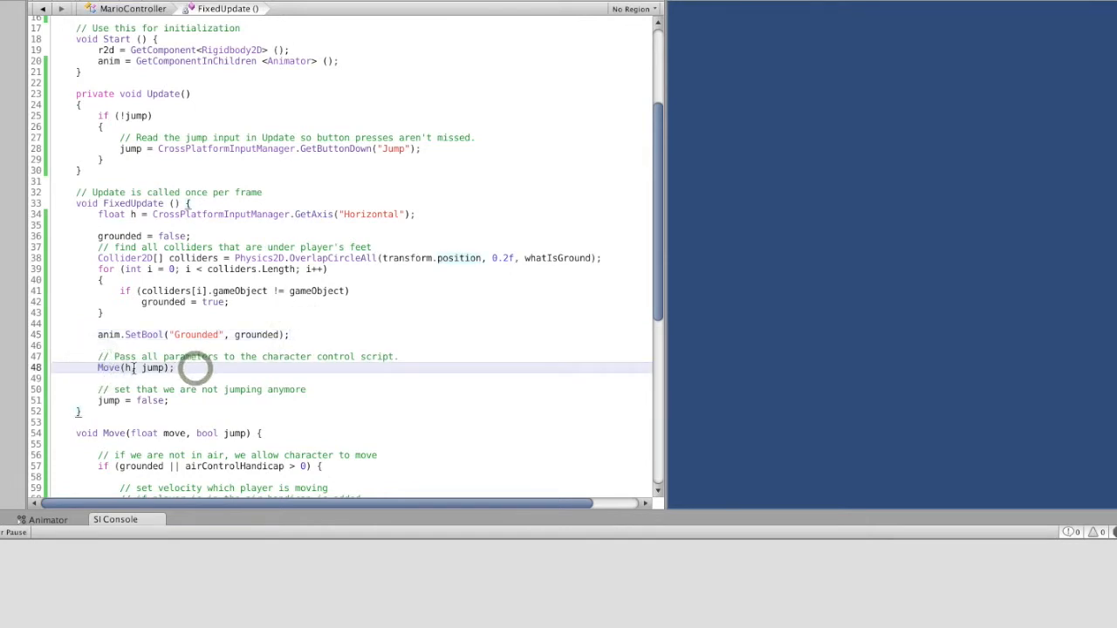
click(128, 367)
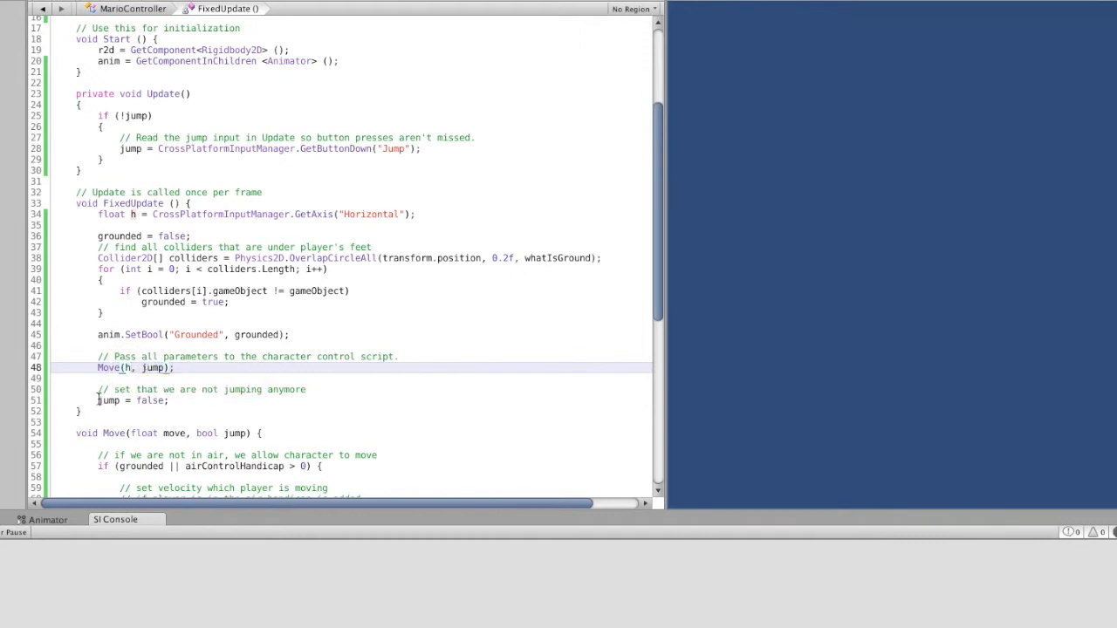
drag(98, 401, 180, 401)
click(184, 400)
Step: Examine the grounded || airControlHandicap > 0 condition and the r2d.velocity assignment in the Move method
scroll(215, 365, down, 1)
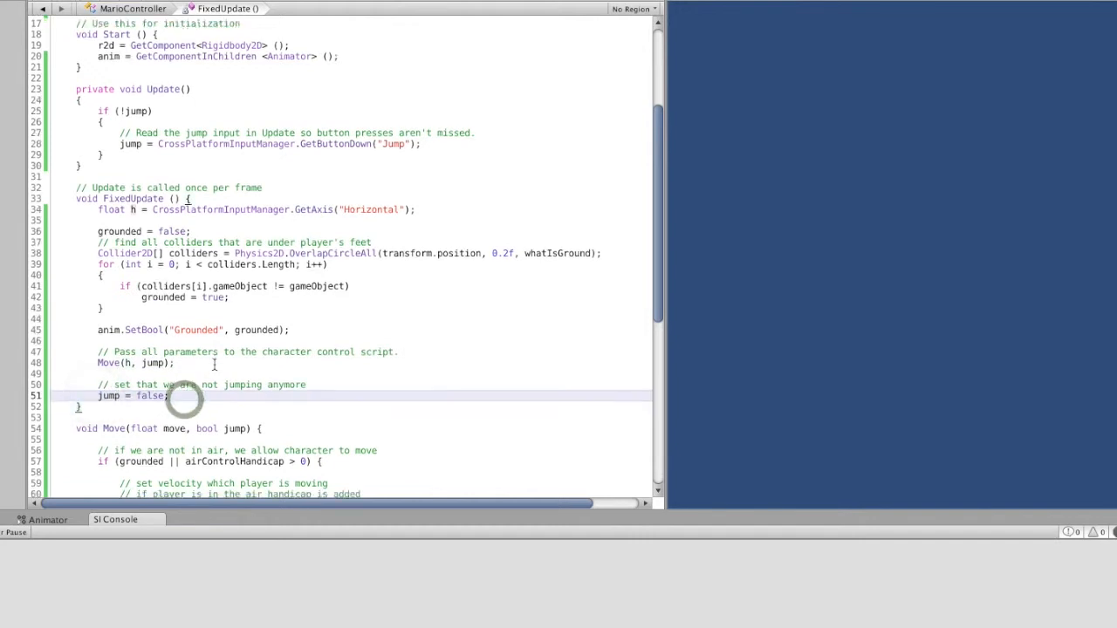
scroll(214, 365, down, 8)
scroll(214, 365, down, 4)
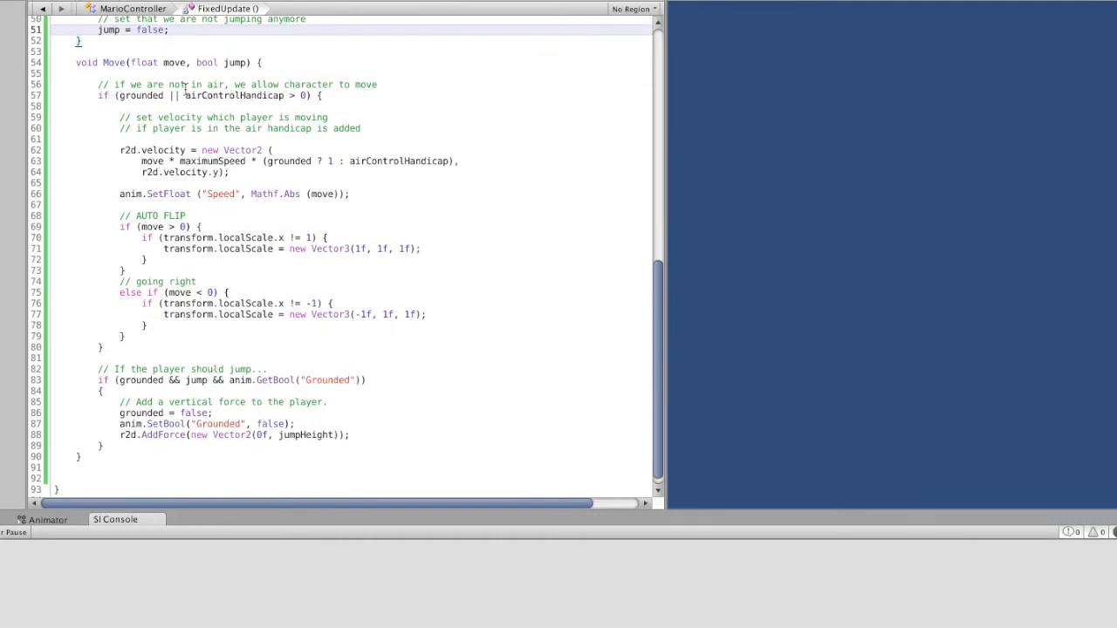
click(120, 96)
click(173, 96)
drag(173, 96, 307, 96)
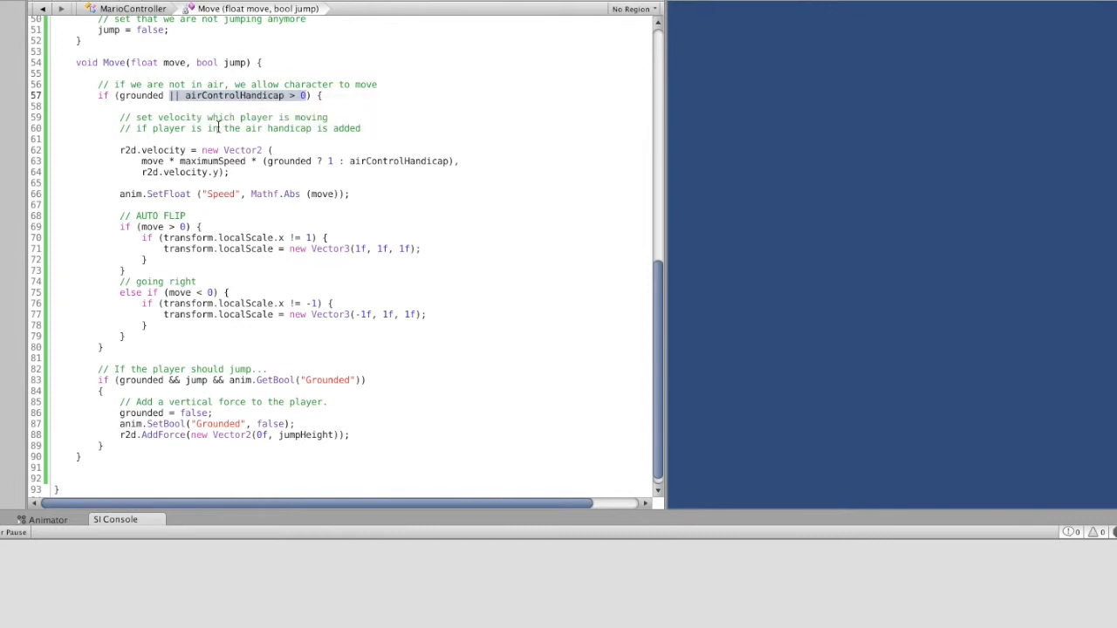
click(123, 150)
drag(122, 151, 230, 172)
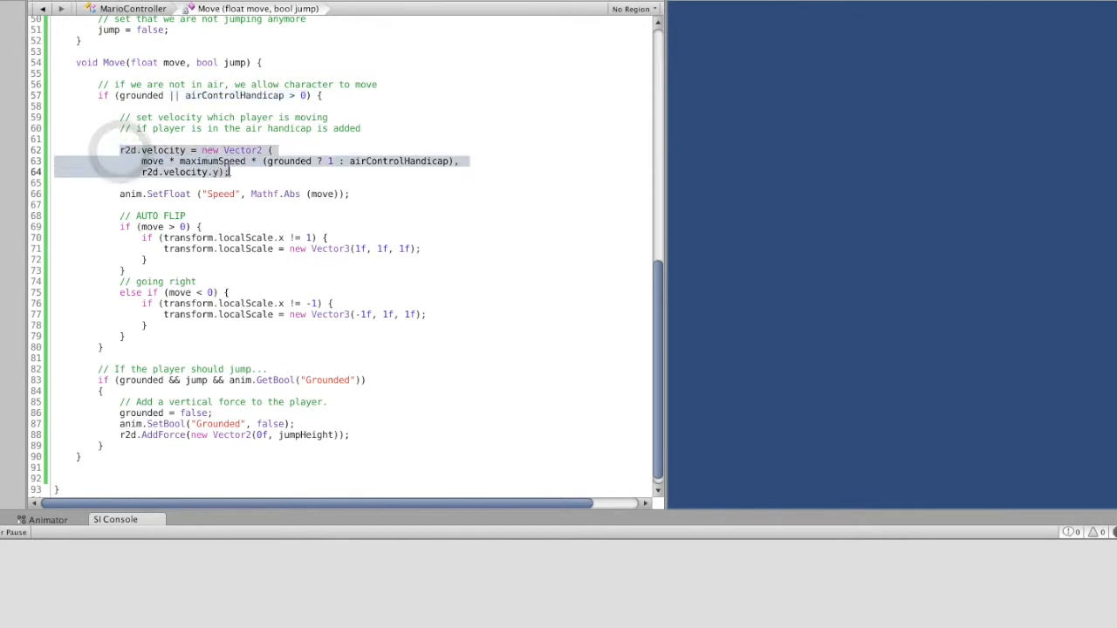
Step: Examine the velocity factors move, maximumSpeed and grounded ? 1 : airControlHandicap, and the anim.SetFloat line for the Speed parameter
click(222, 164)
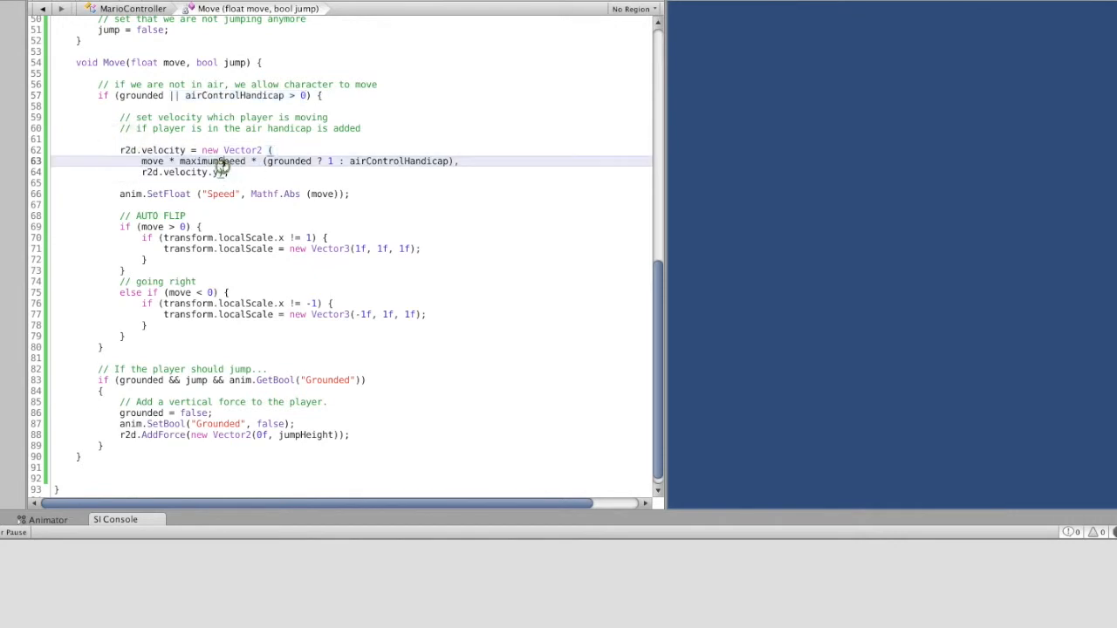
double_click(152, 161)
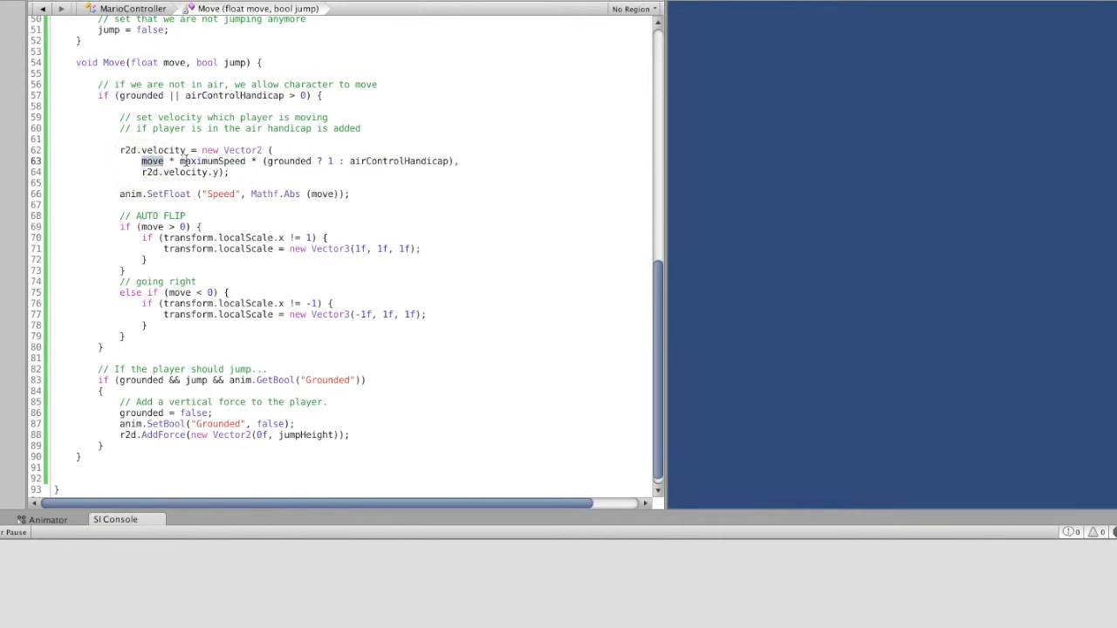
double_click(185, 162)
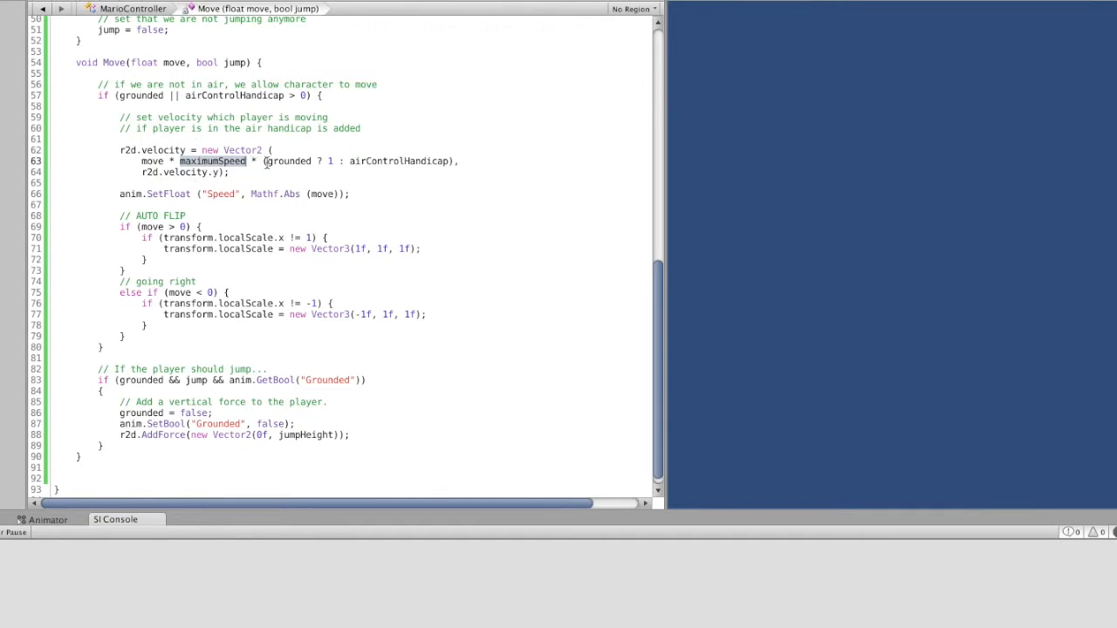
drag(267, 162, 448, 161)
click(288, 165)
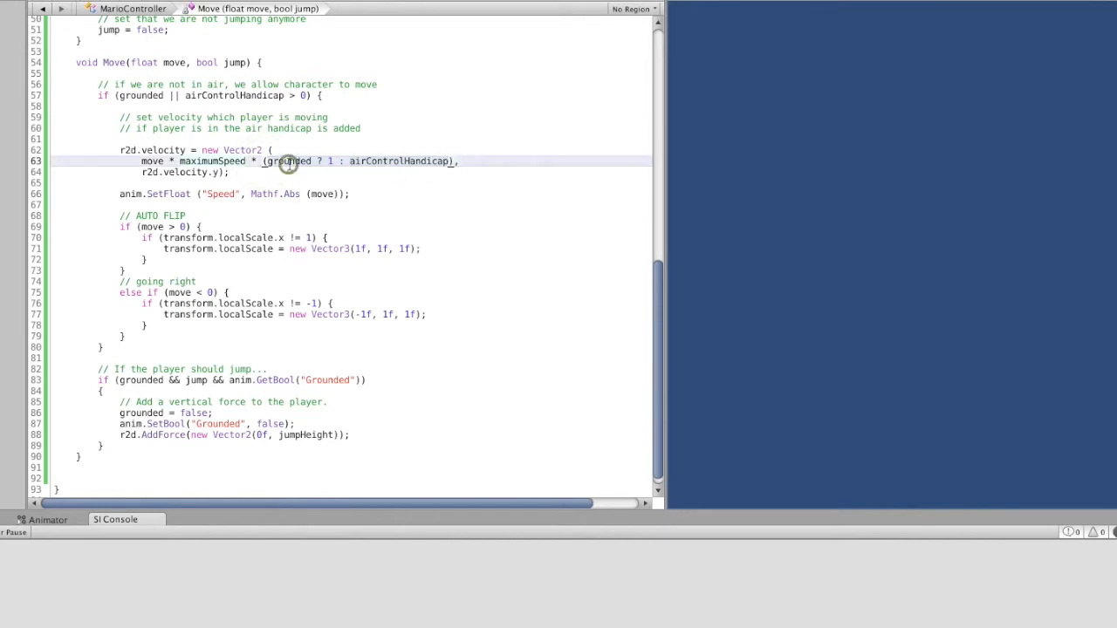
double_click(330, 162)
double_click(377, 162)
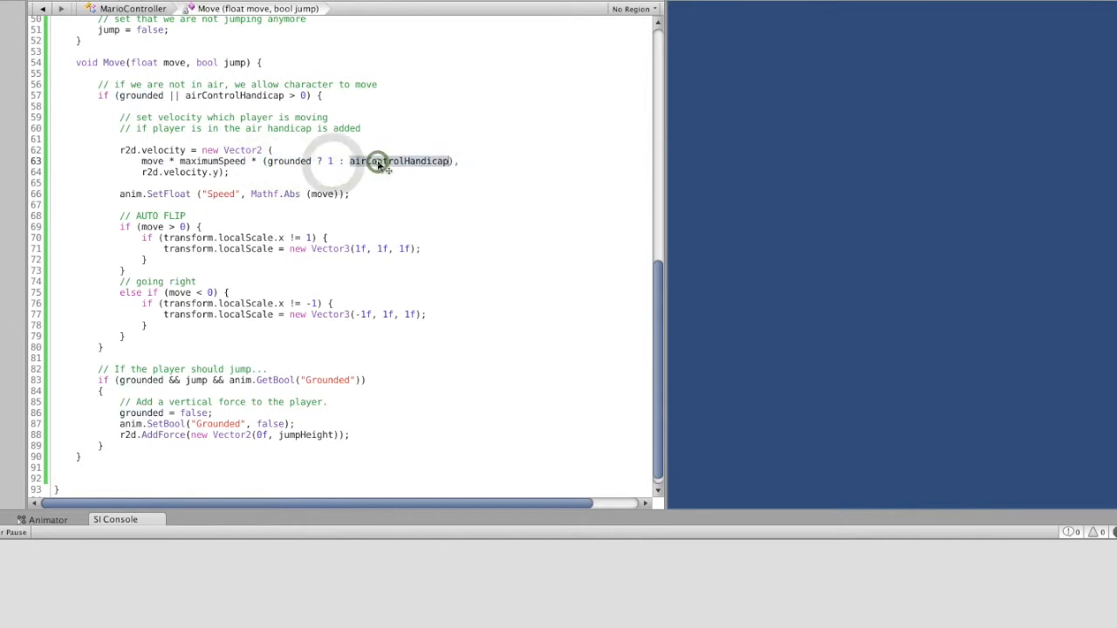
double_click(254, 161)
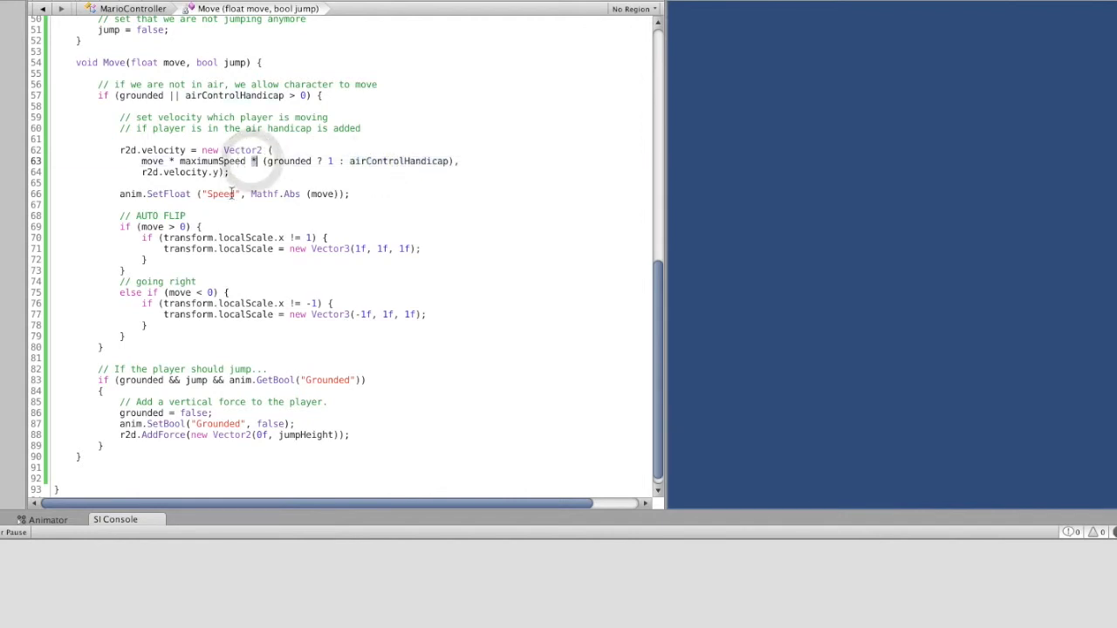
drag(119, 193, 382, 188)
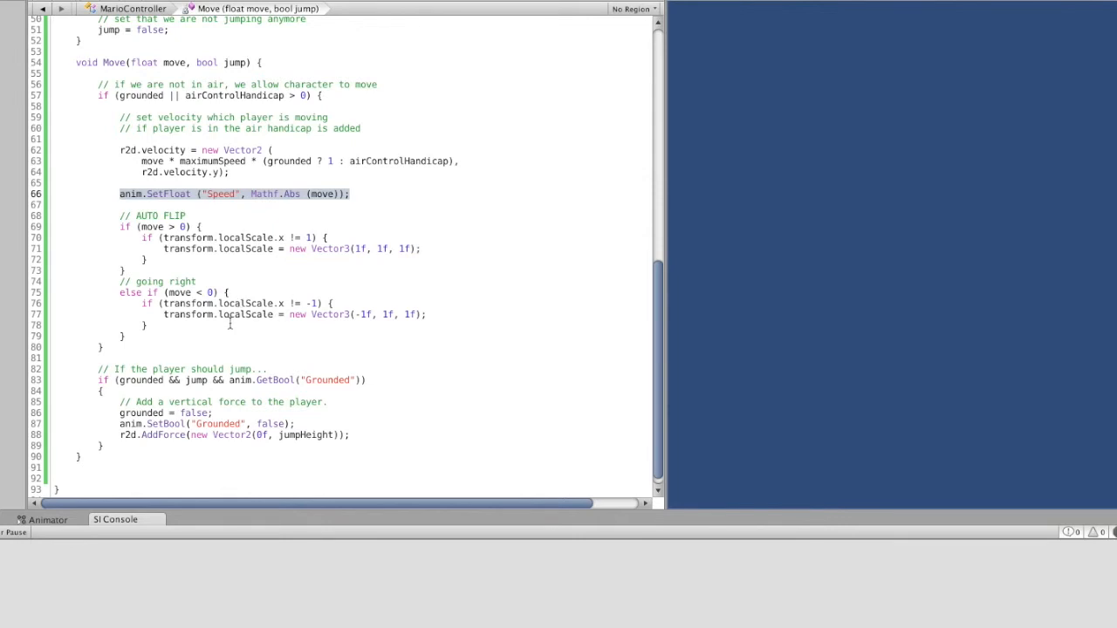
Step: Examine the jump block at the end of Move: its grounded, jump and GetBool conditions, plus the SetBool and AddForce calls
scroll(230, 324, down, 1)
drag(98, 357, 124, 428)
click(127, 433)
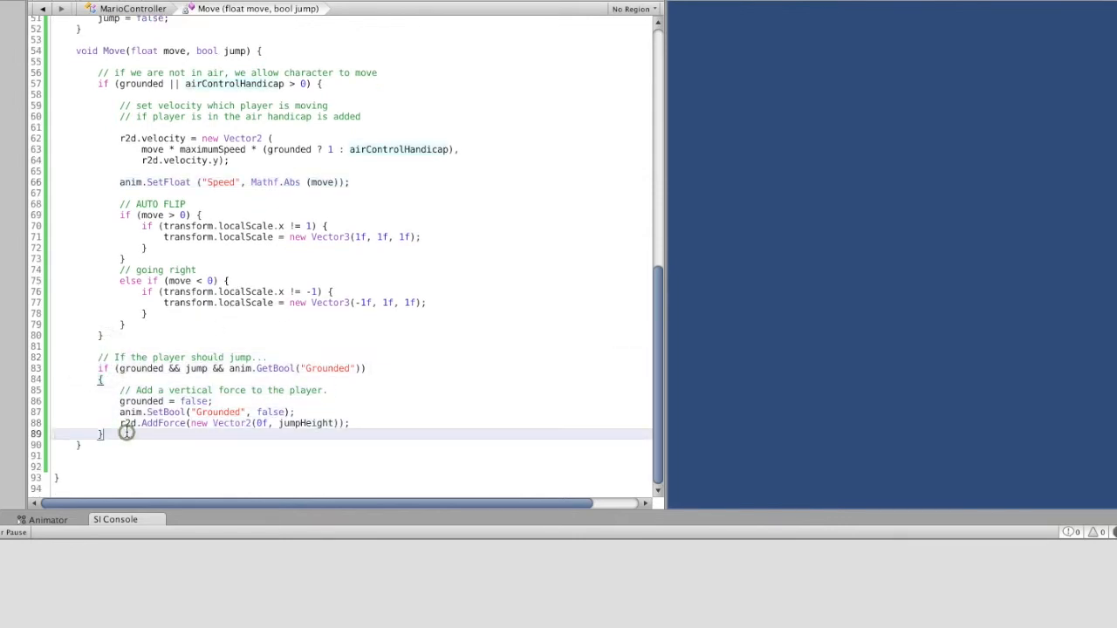
click(137, 371)
click(194, 370)
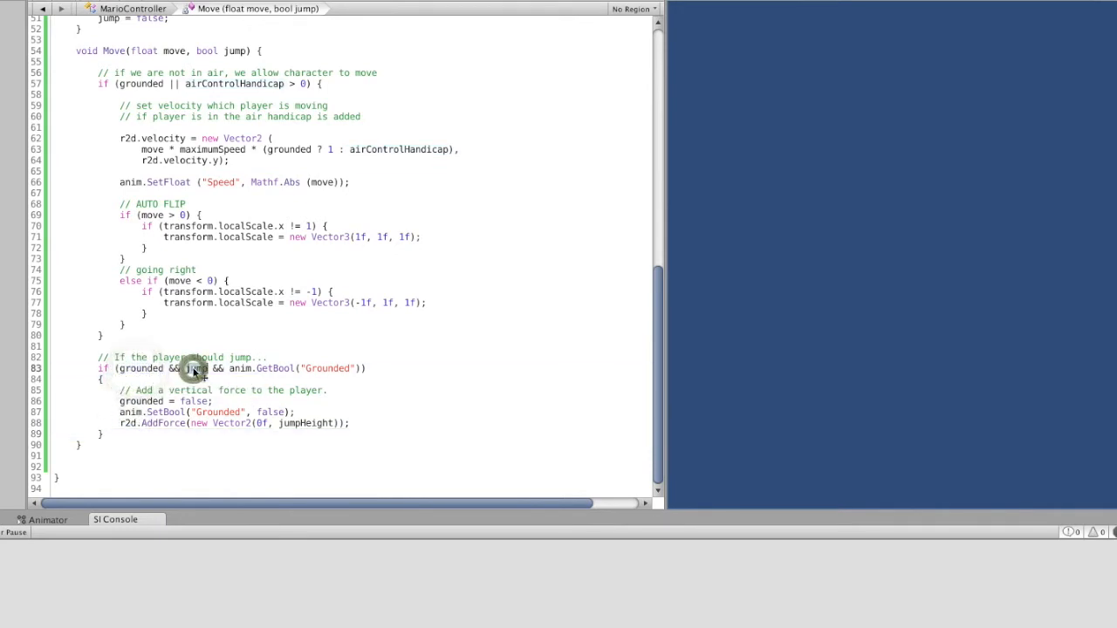
click(225, 368)
drag(227, 368, 362, 367)
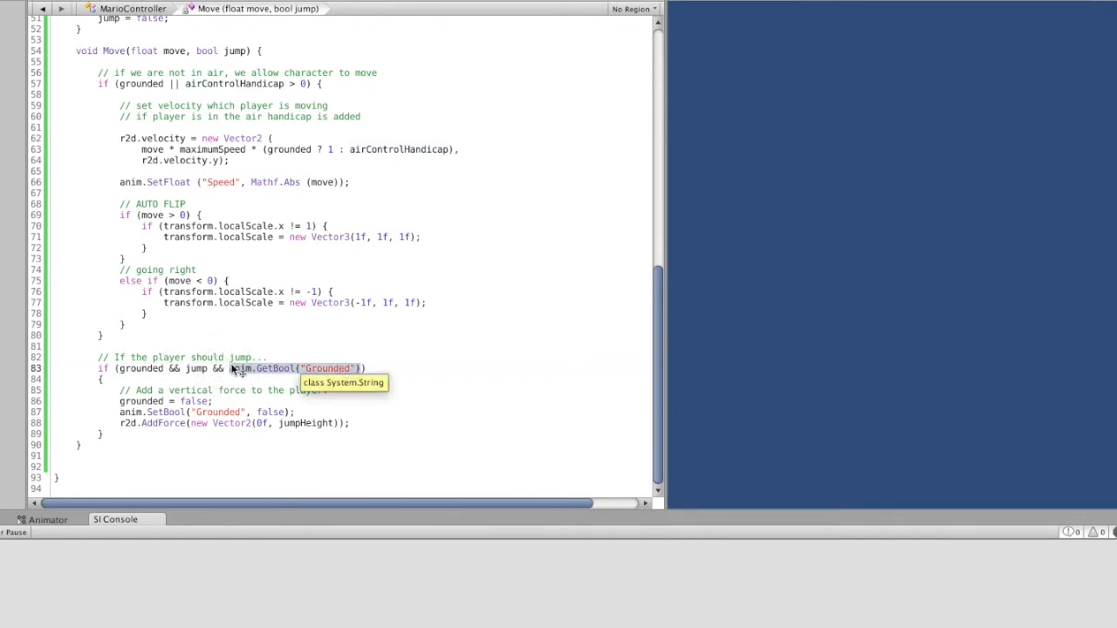
drag(121, 423, 310, 408)
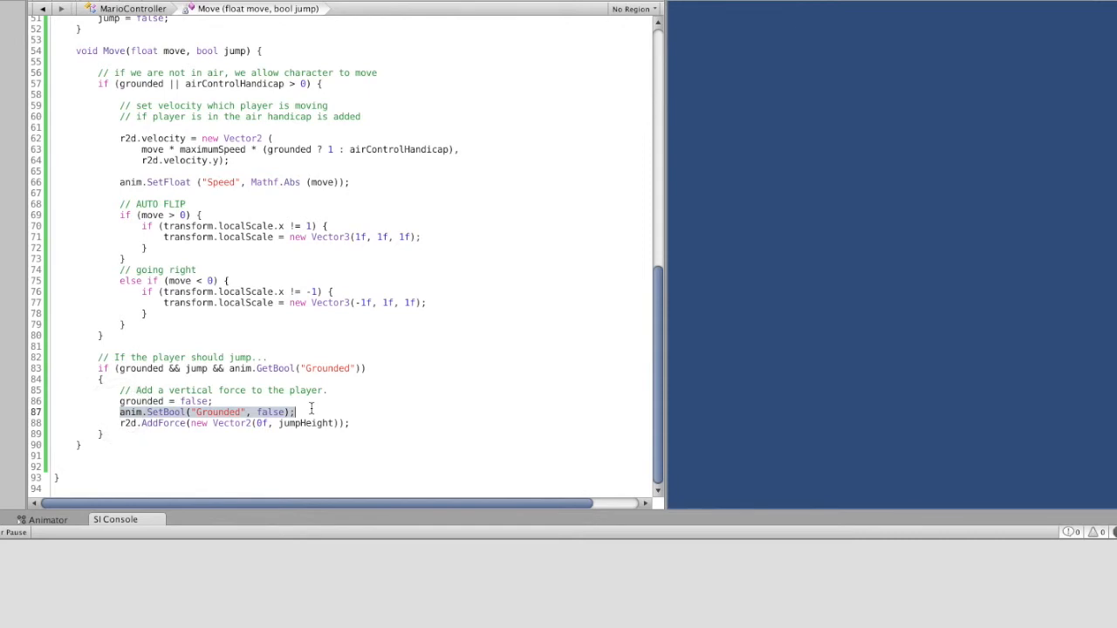
drag(121, 424, 362, 421)
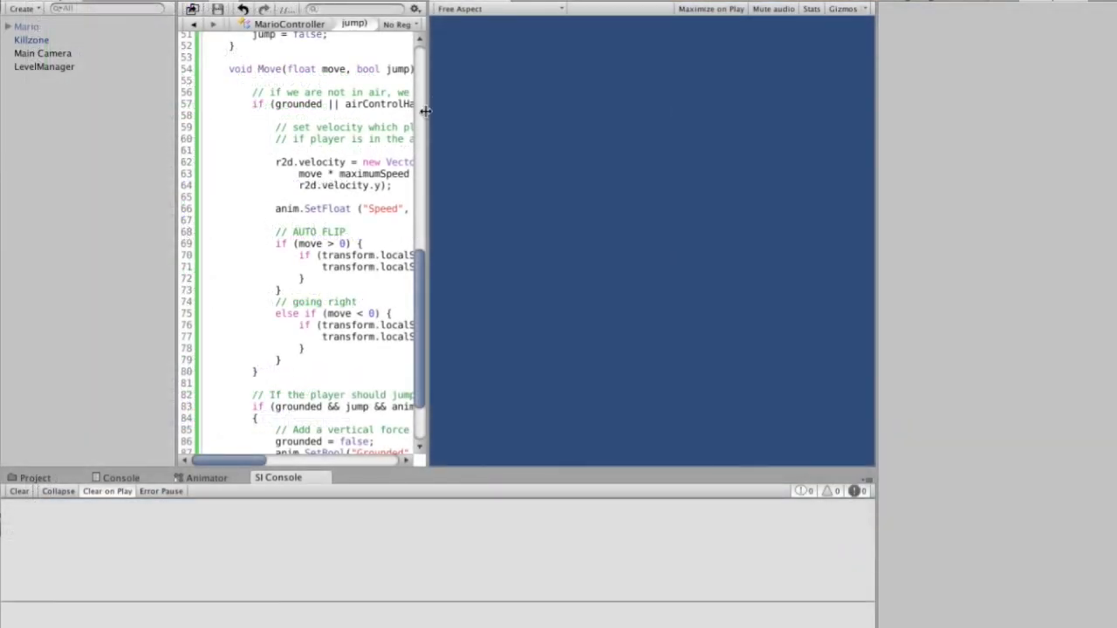
Step: Widen the script editor pane and enable Maximize on Play for the Game view
drag(426, 112, 454, 114)
click(703, 10)
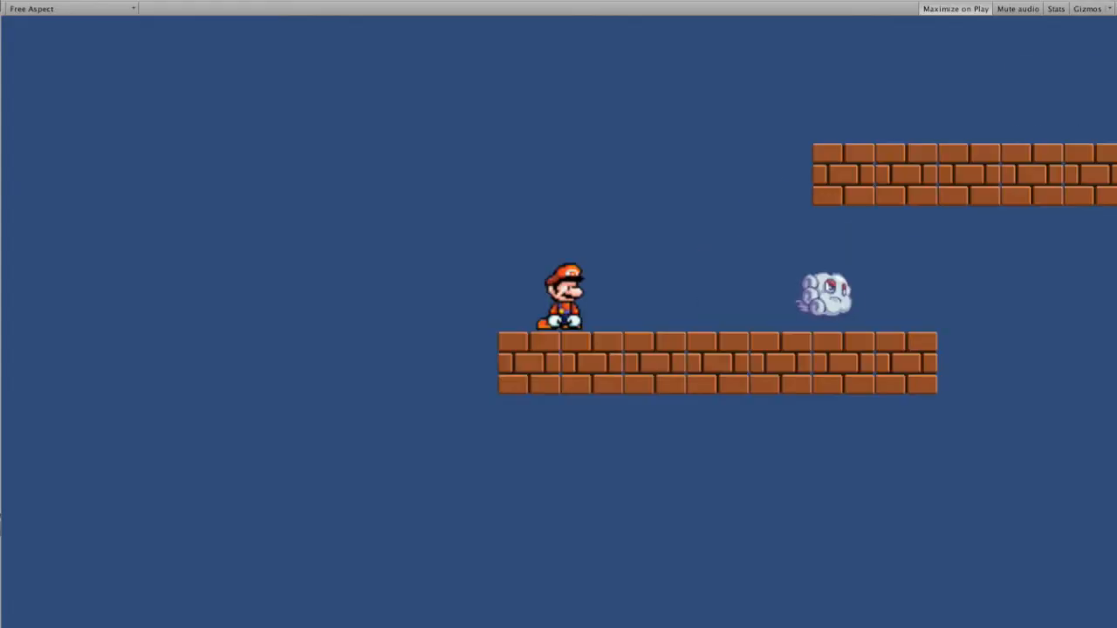
Step: Test Mario's run animation and automatic flip by moving him right and left on the starting platform
key(Right)
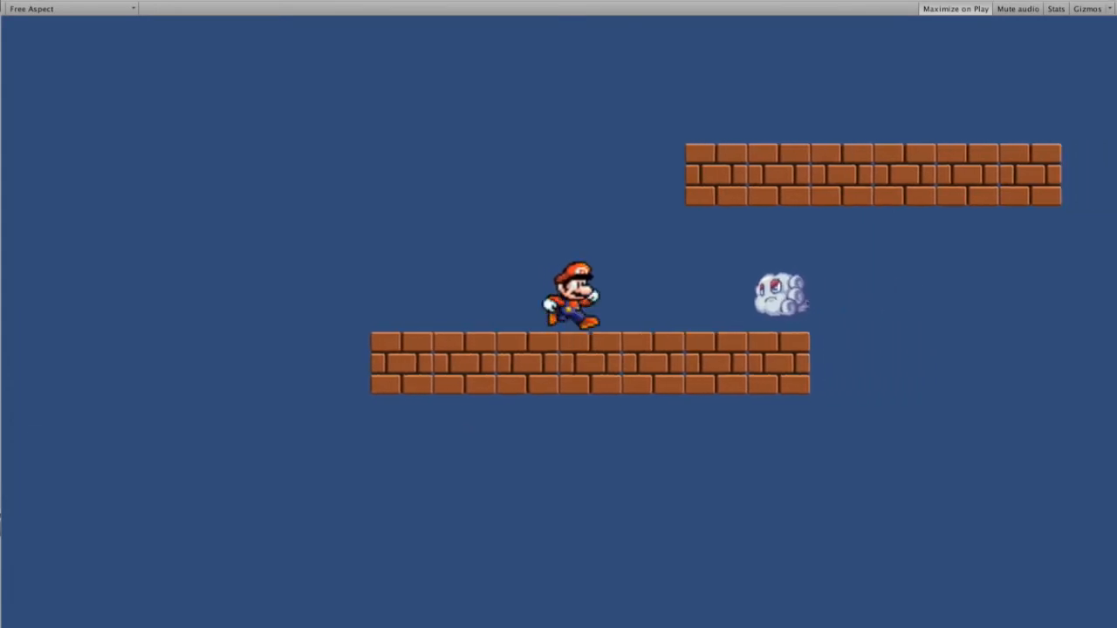
key(Right)
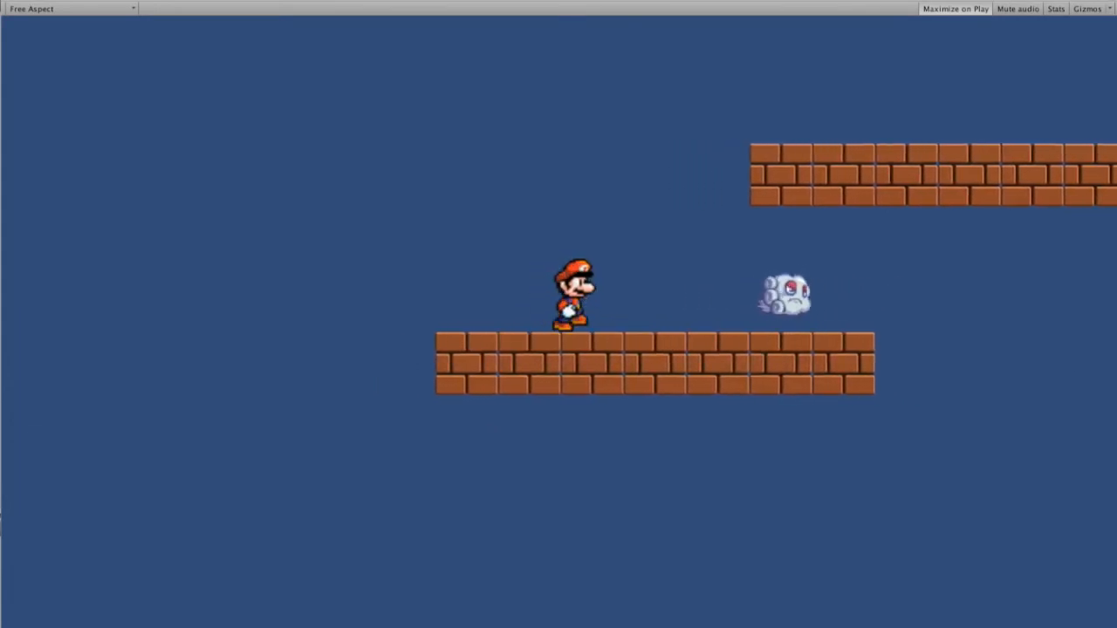
key(Left)
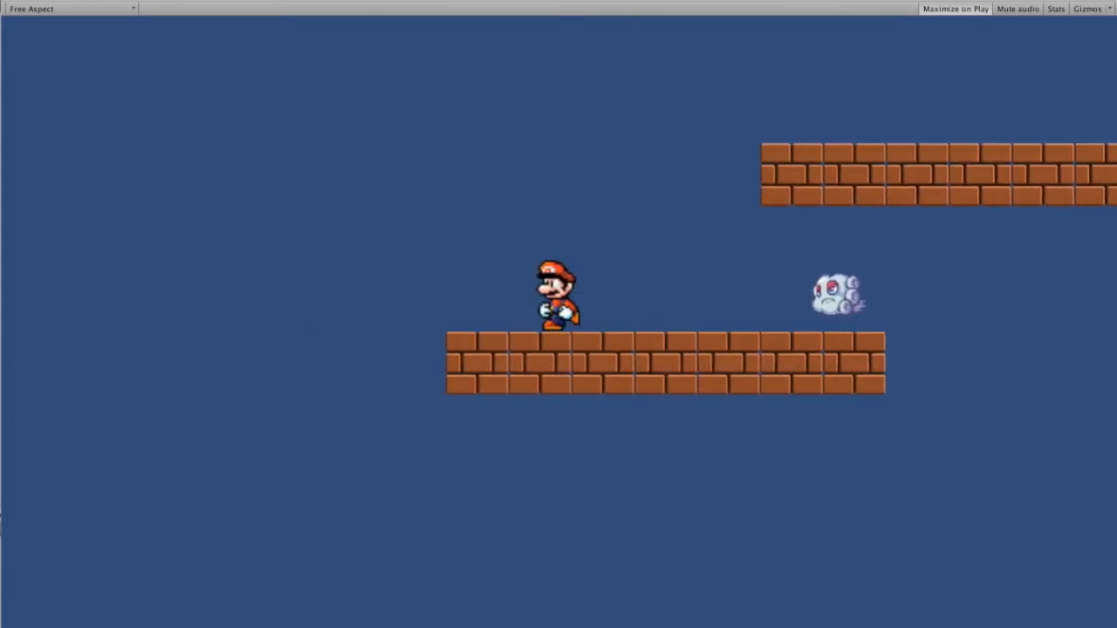
key(Right)
key(Right)
Step: Test the jump animation by jumping from the starting platform and steering Mario both ways in the air
key(space)
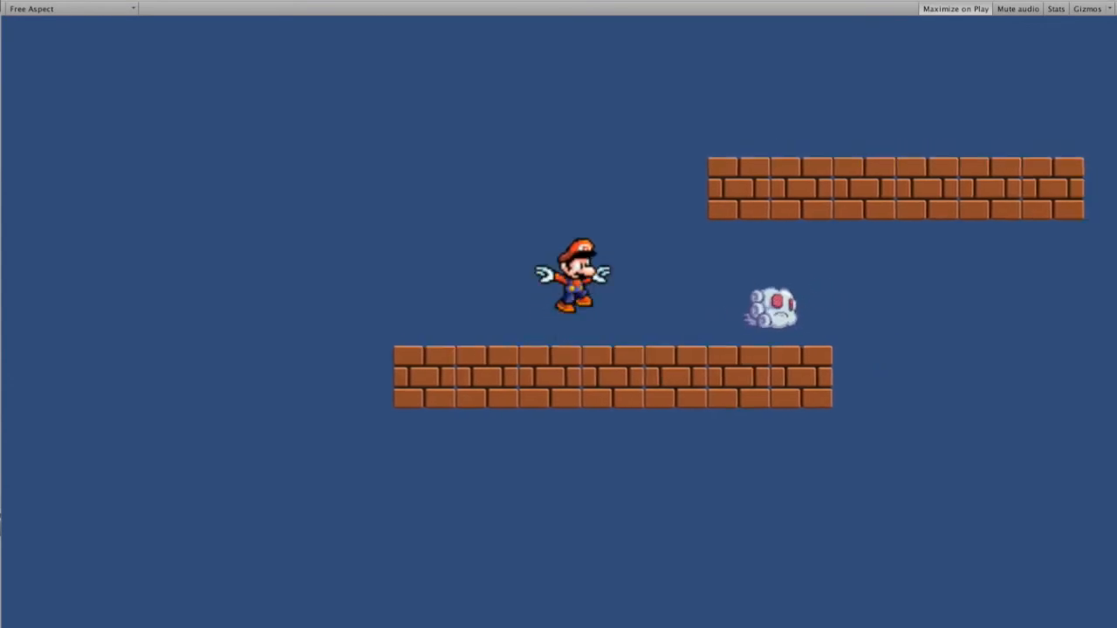
key(Left)
key(space)
key(Right)
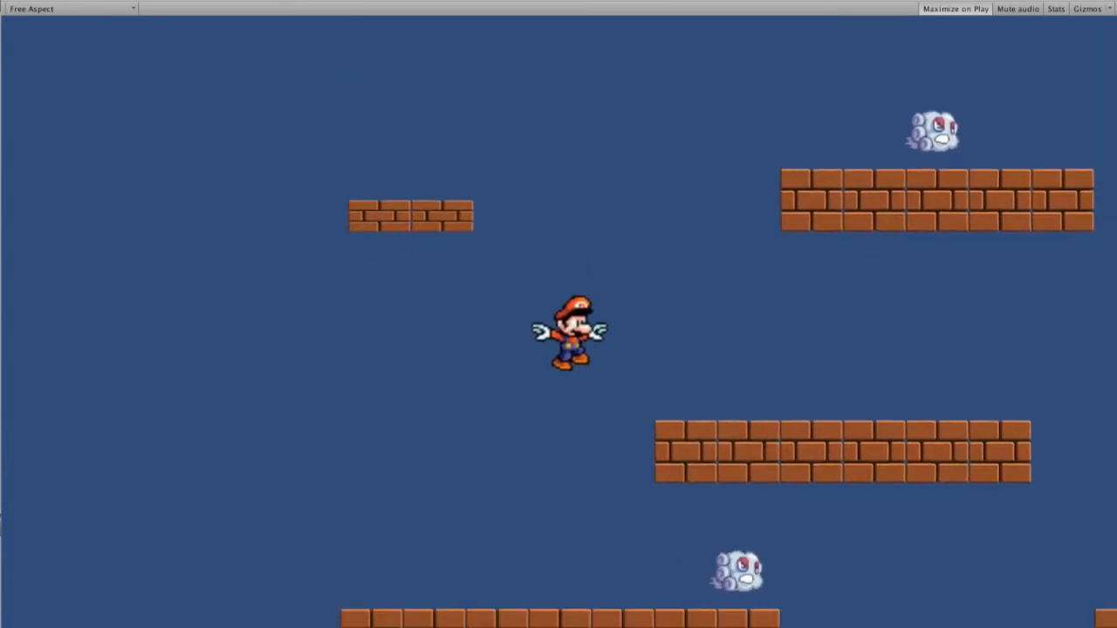
key(Left)
key(Right)
key(Left)
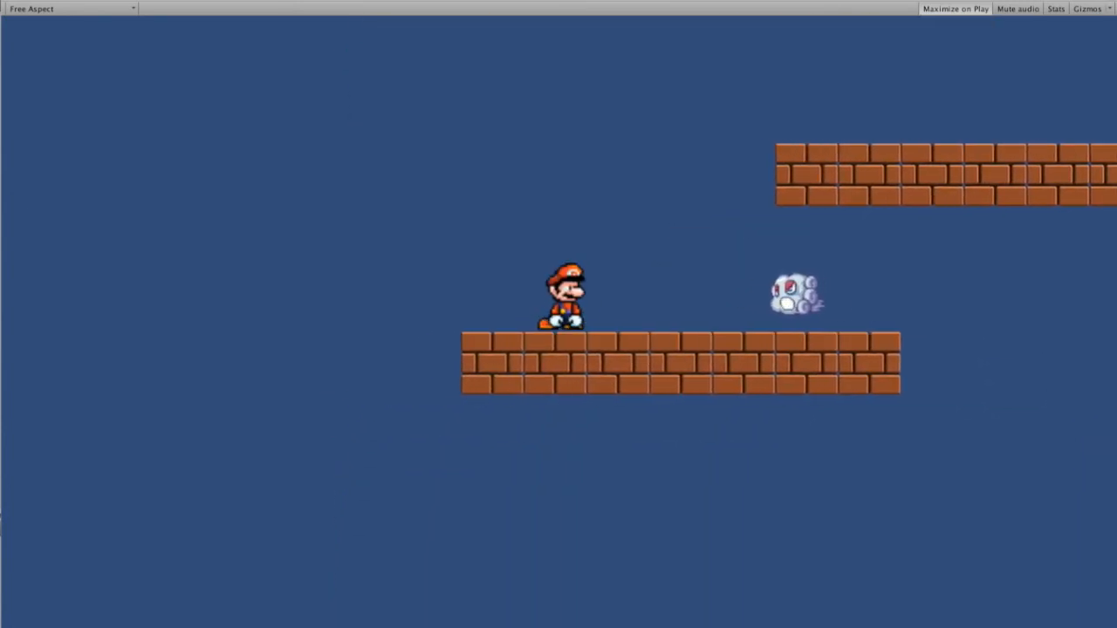
Step: Jump Mario from the starting platform up to the small brick platform at the upper left, and turn him right
key(Right)
key(space)
key(Left)
key(Left)
key(space)
key(Left)
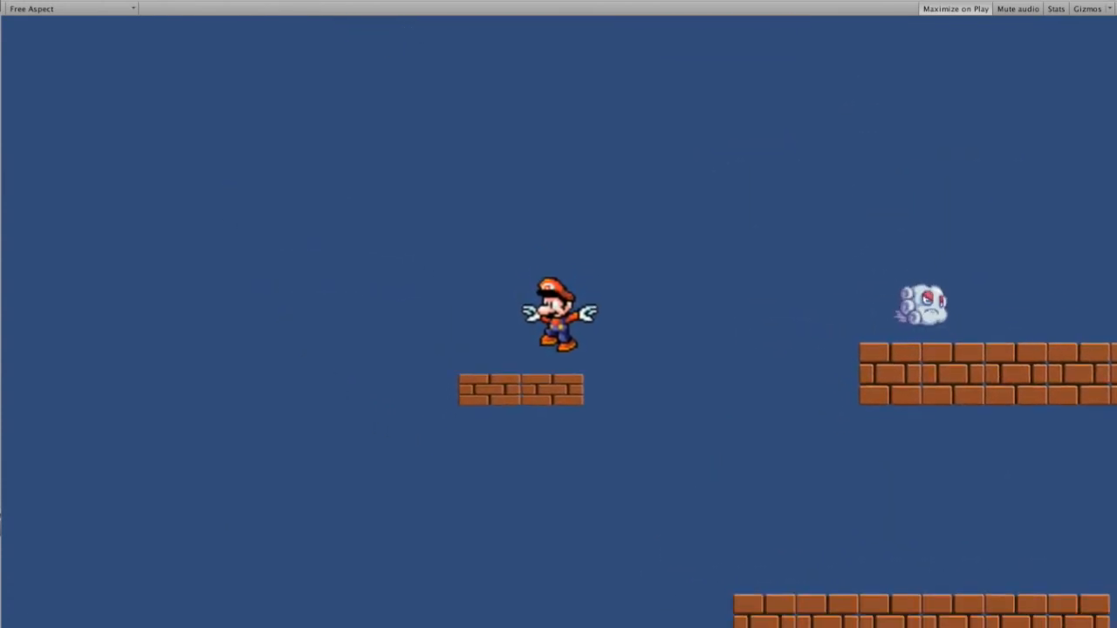
key(Right)
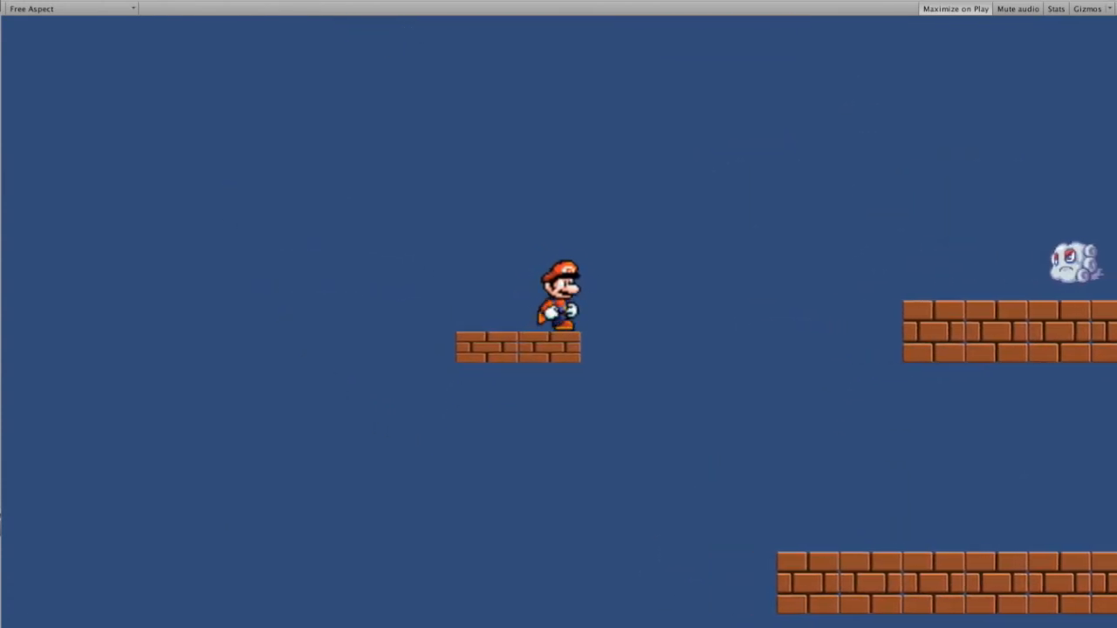
Step: Jump Mario rightward off the small platform, reverse his direction in mid-air and land him on the long middle platform
key(space)
key(Right)
key(space)
key(Right)
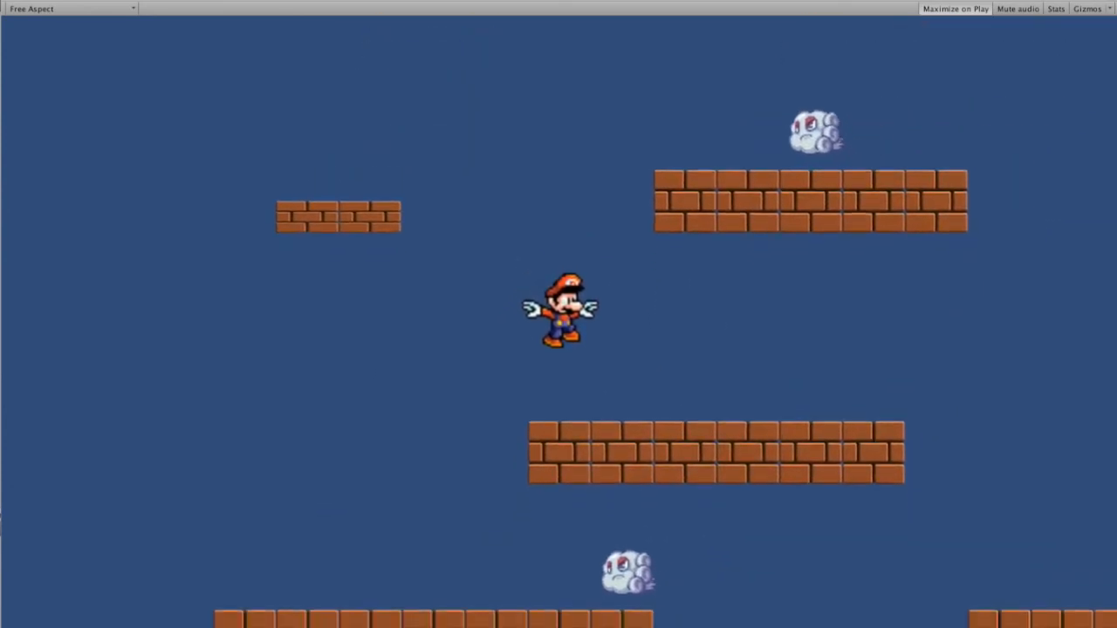
key(Right)
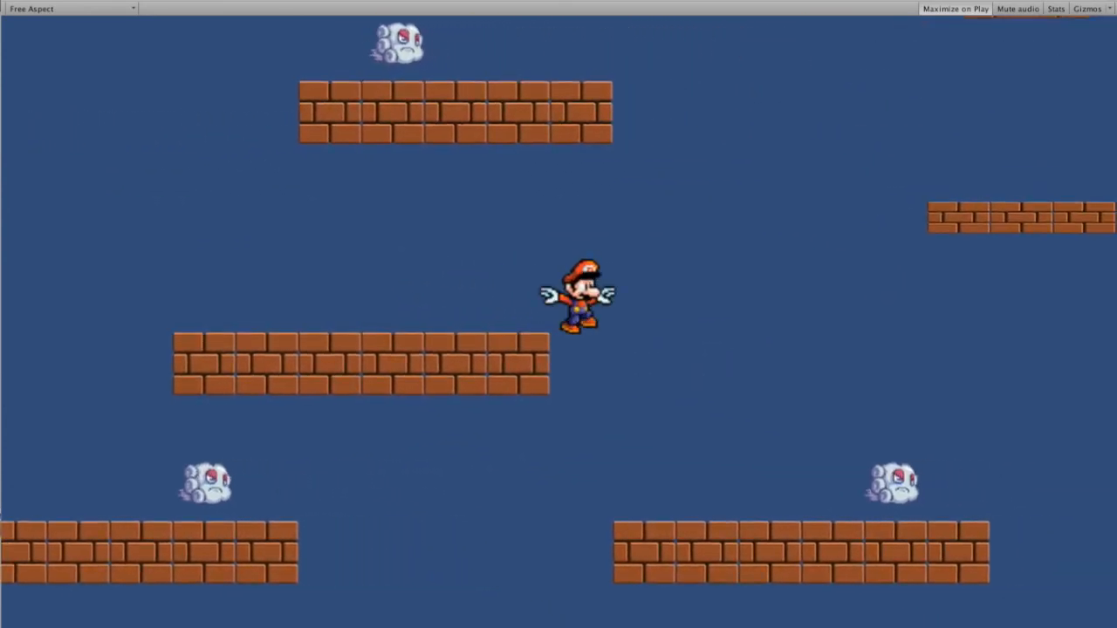
key(space)
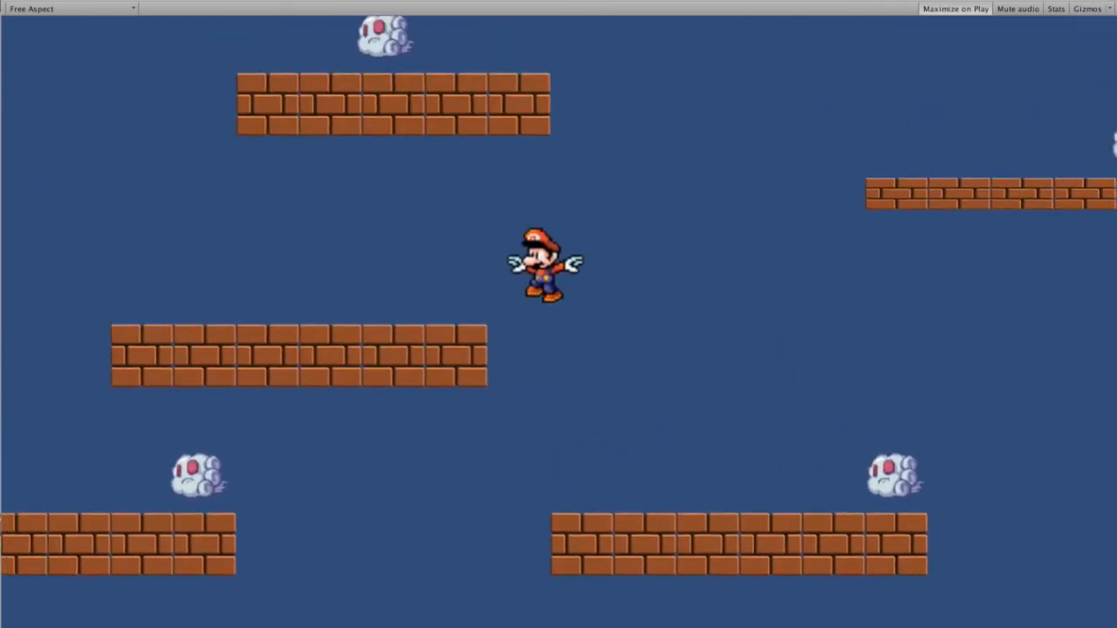
key(Left)
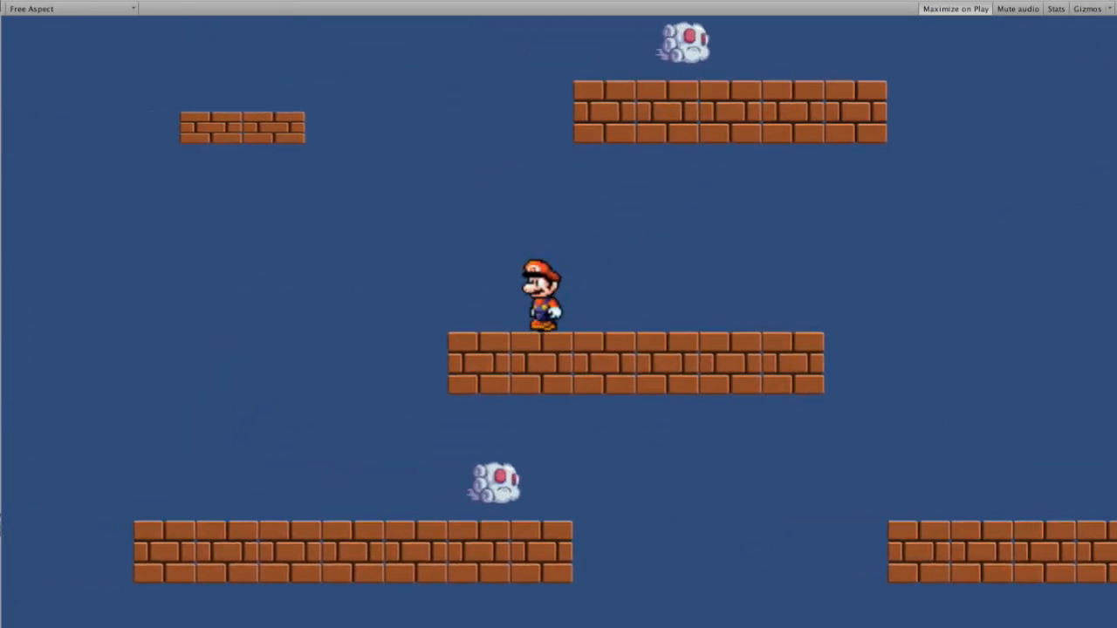
Step: Jump Mario up and rightward from the middle platform past the enemy's upper platform
key(space)
key(Right)
key(space)
key(Right)
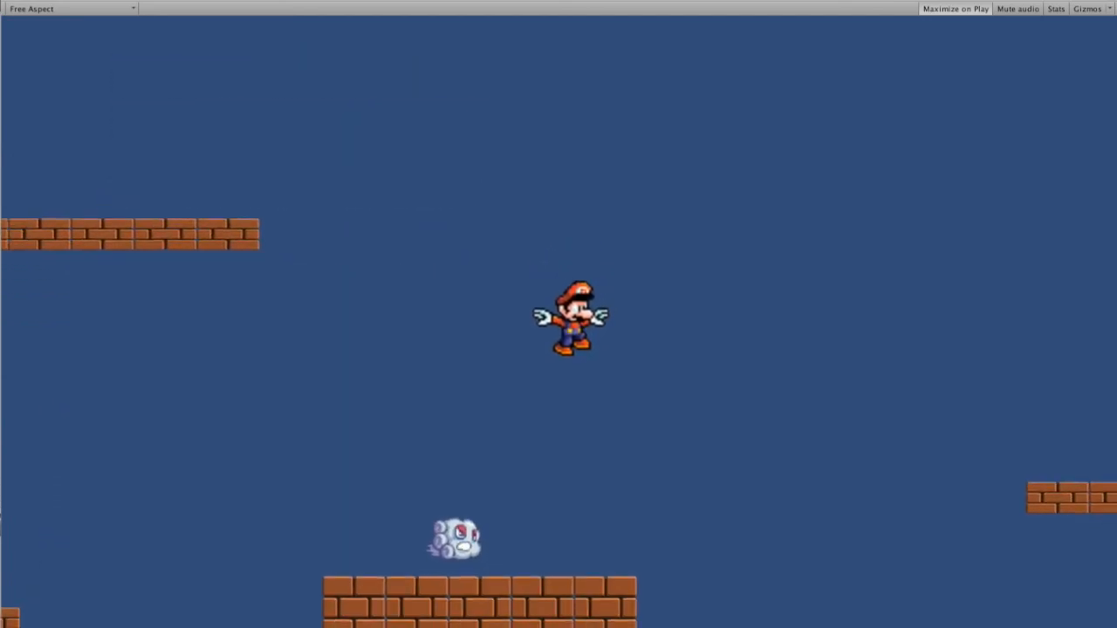